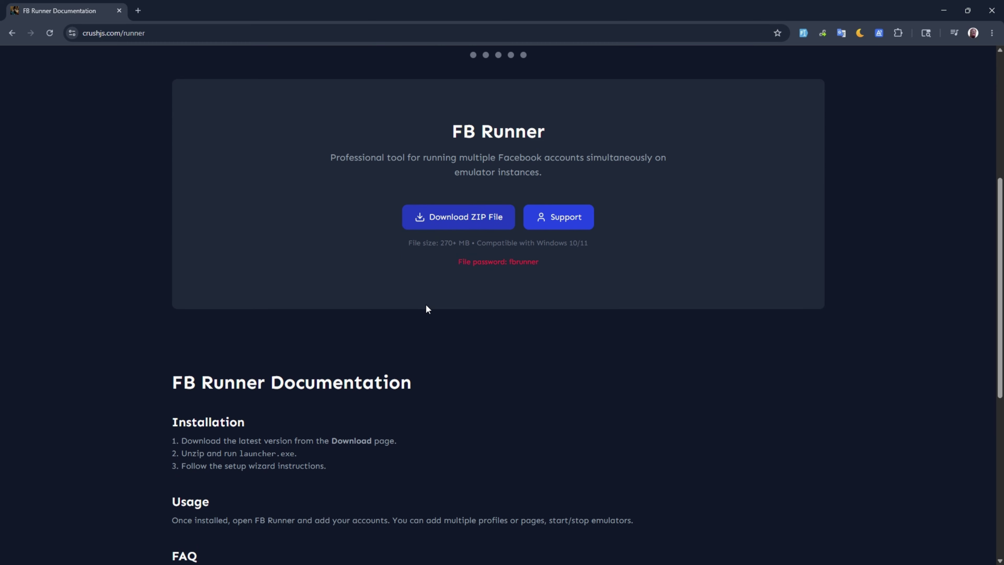
Step: Save the FB Runner ZIP as 1.0.4-console.zip in Downloads and check its download progress
scroll(356, 355, up, 5)
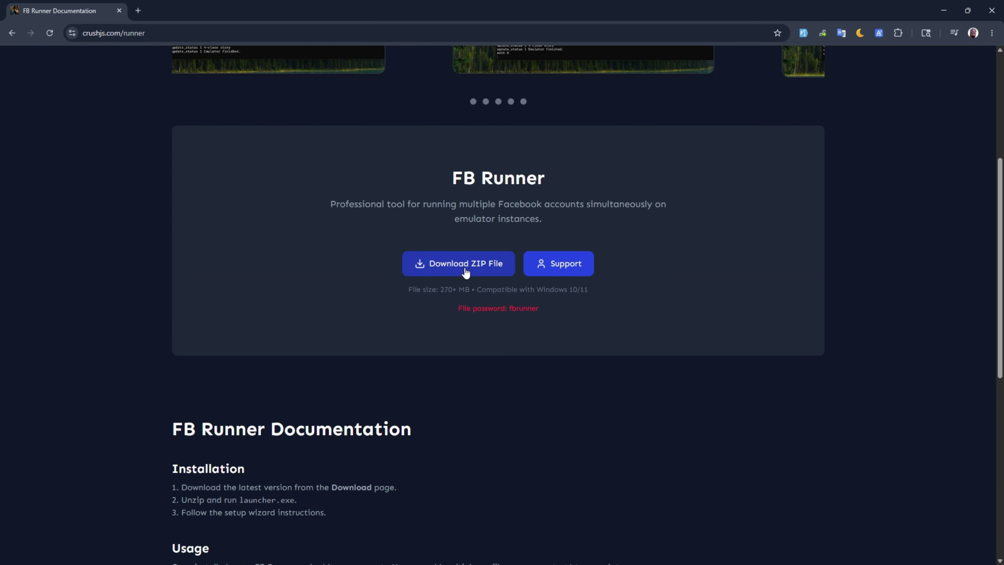
click(458, 267)
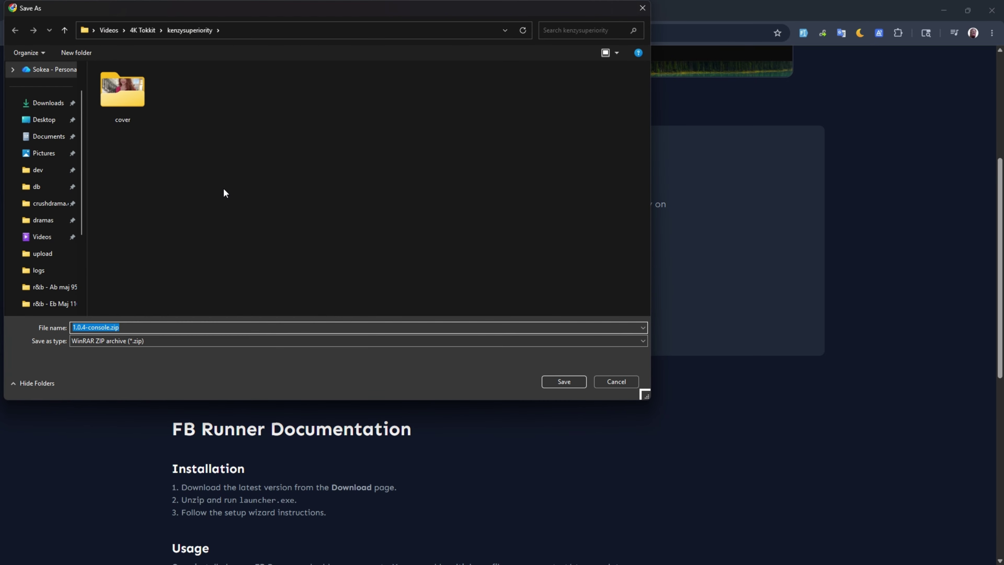
click(47, 117)
click(46, 104)
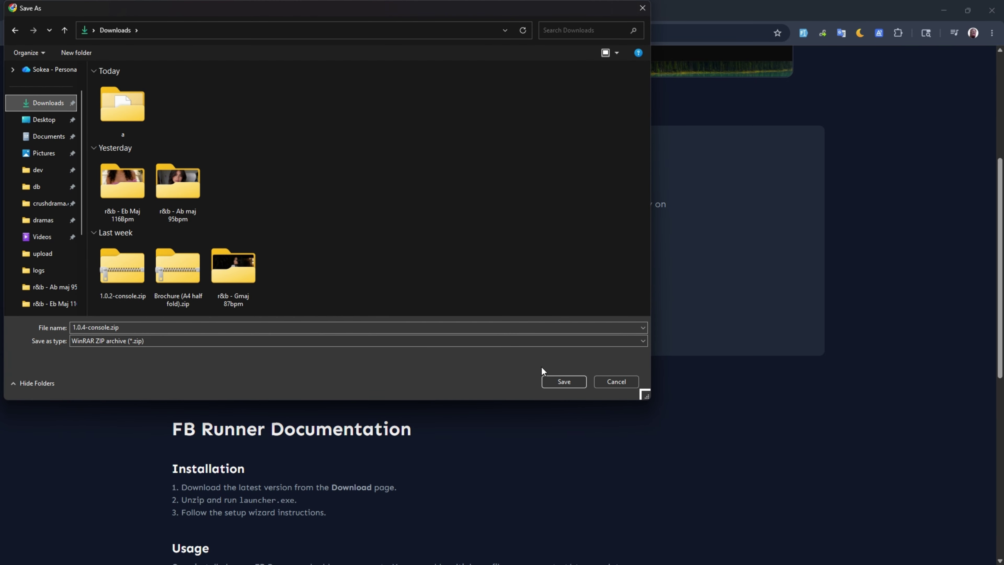
click(567, 385)
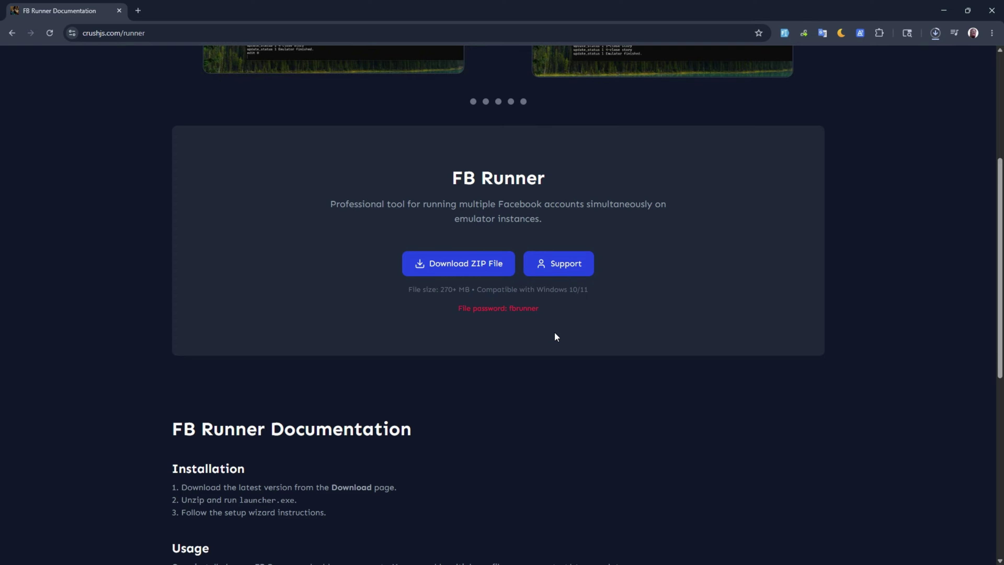
click(934, 33)
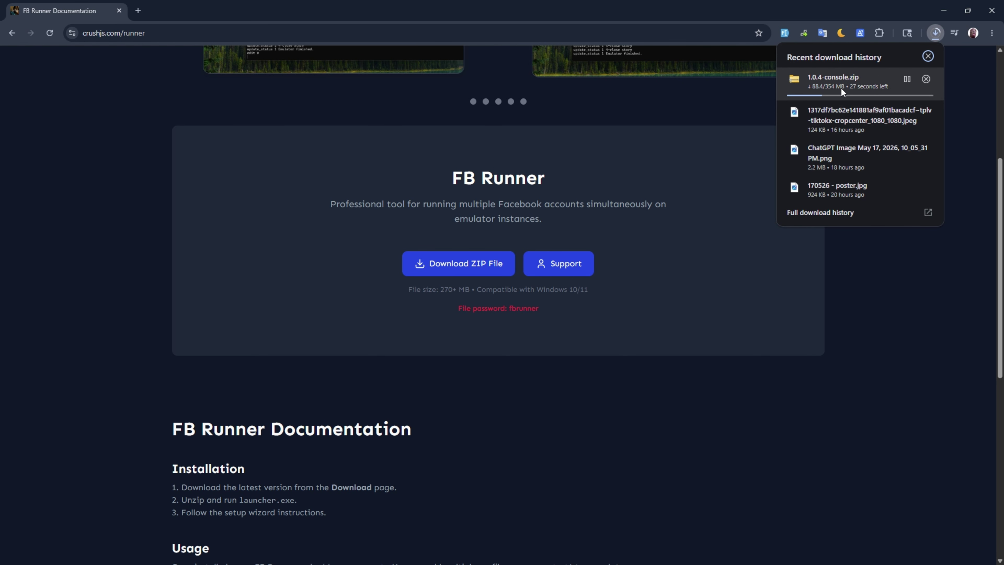
click(936, 33)
Step: Switch between Chrome and the LDMultiPlayer desktop, ending with the FB Runner page restored
click(944, 10)
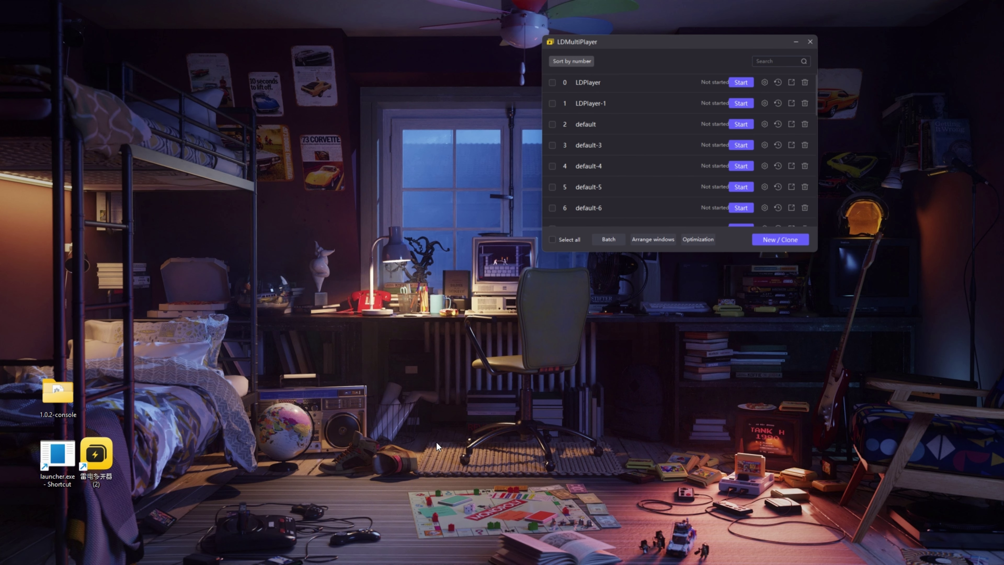
key(alt+Tab)
key(alt+Tab)
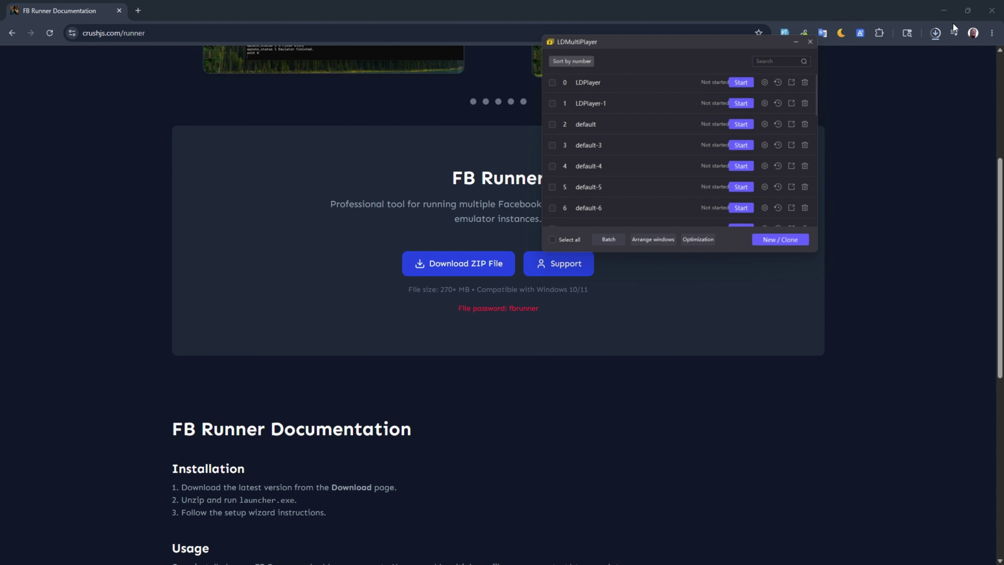
click(935, 33)
click(944, 10)
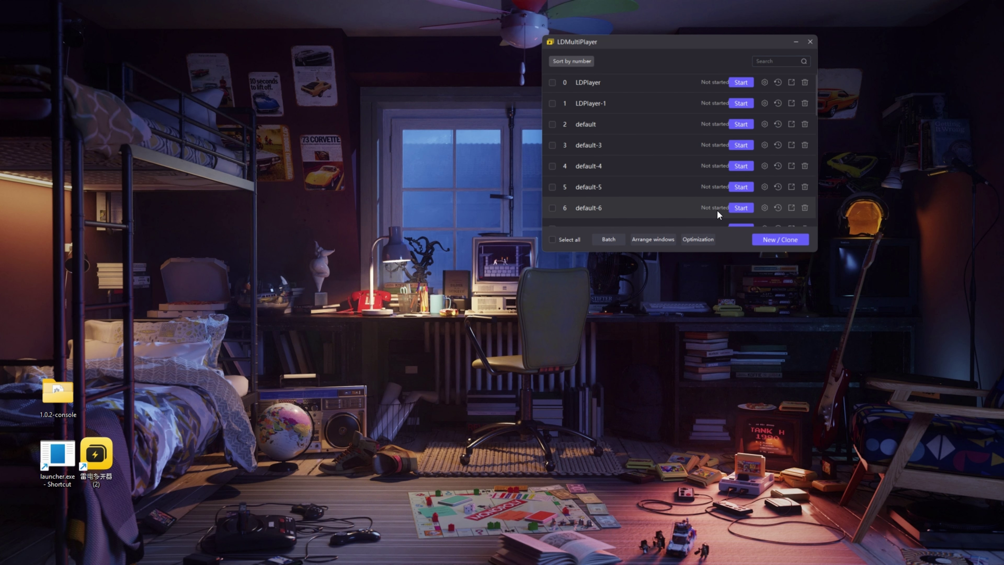
key(alt+Tab)
click(943, 11)
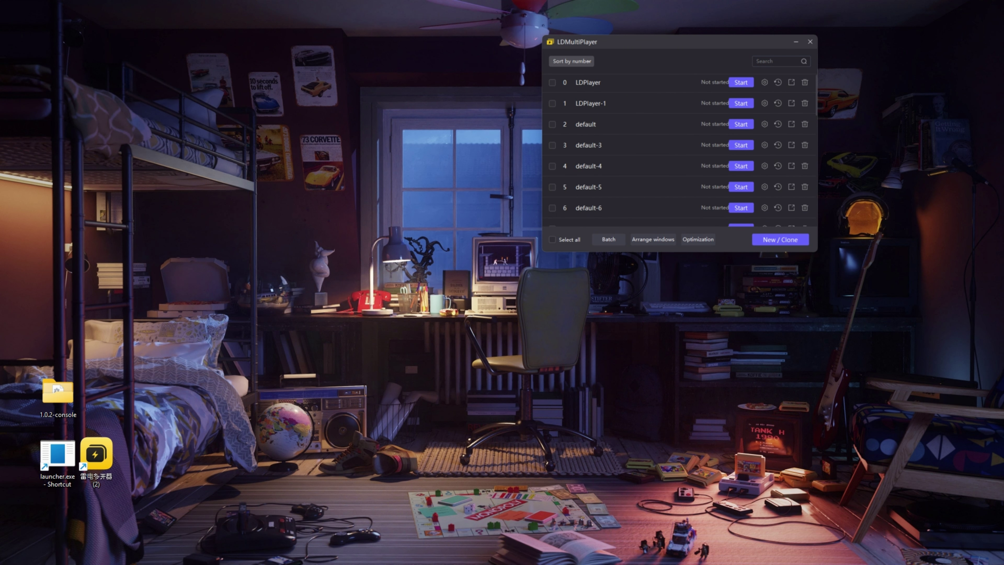
key(alt+Tab)
Step: Scroll through the FB Runner Documentation and FAQ installation notes
scroll(484, 290, up, 5)
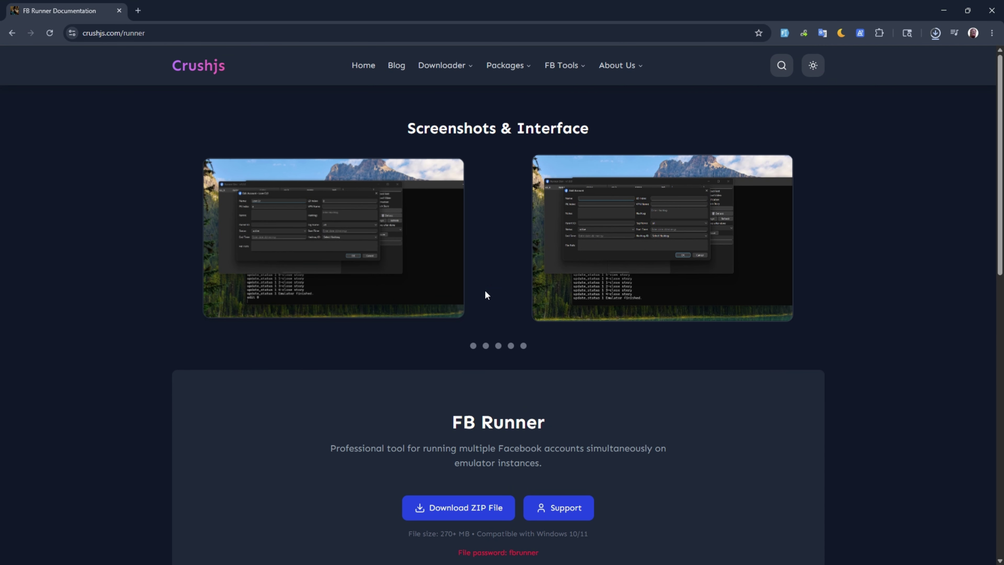
scroll(368, 195, down, 10)
scroll(331, 208, up, 10)
scroll(330, 208, down, 10)
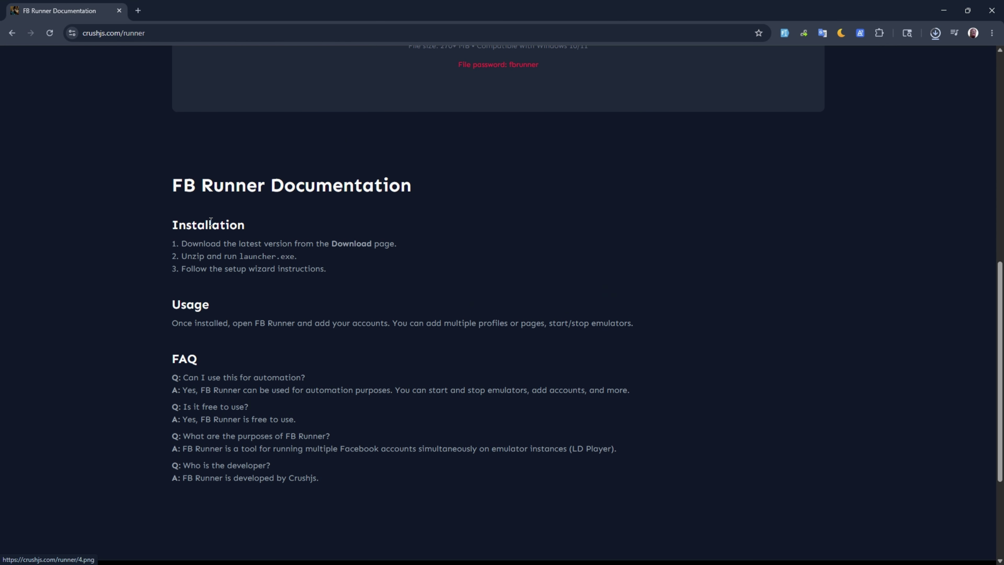
scroll(393, 294, up, 7)
scroll(392, 299, down, 8)
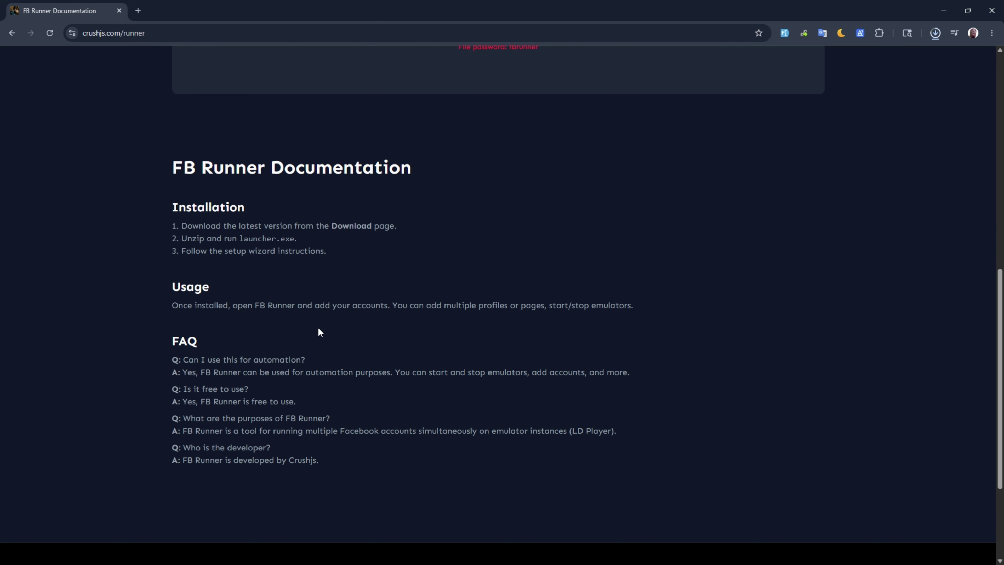
scroll(318, 332, up, 11)
scroll(385, 240, down, 9)
scroll(305, 309, up, 9)
scroll(435, 323, down, 7)
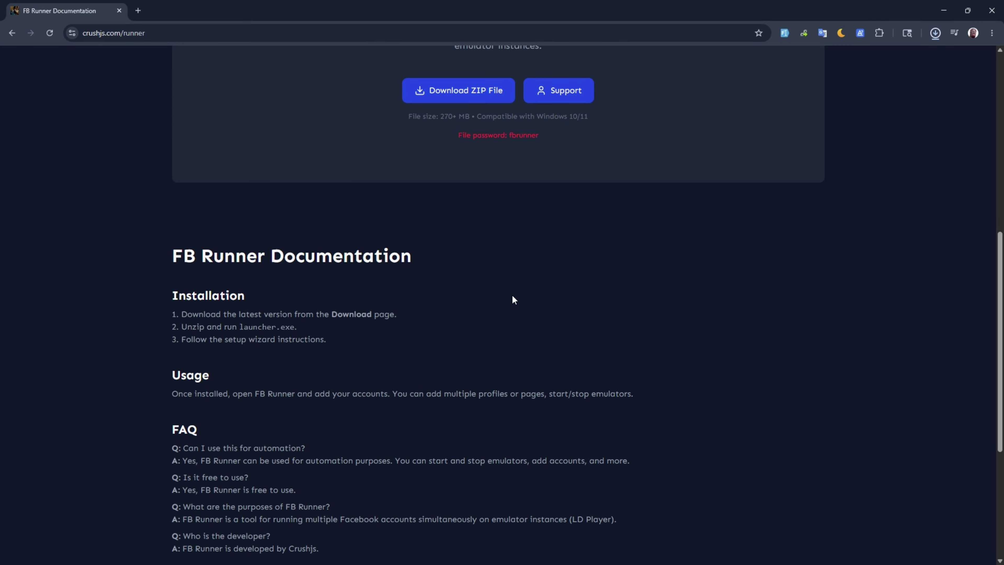
scroll(484, 297, up, 4)
scroll(484, 310, down, 7)
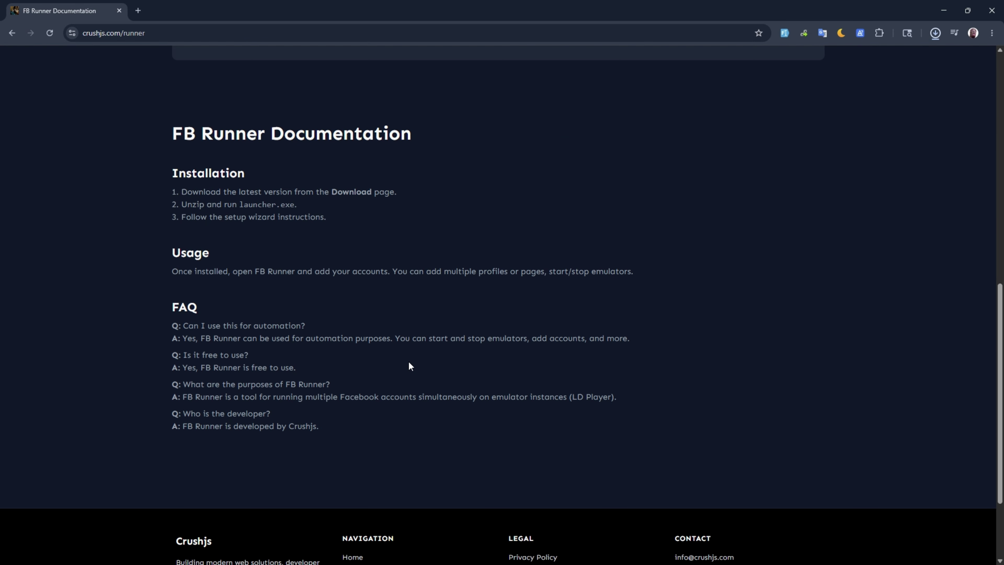
scroll(410, 364, up, 8)
scroll(332, 336, up, 2)
scroll(398, 360, down, 6)
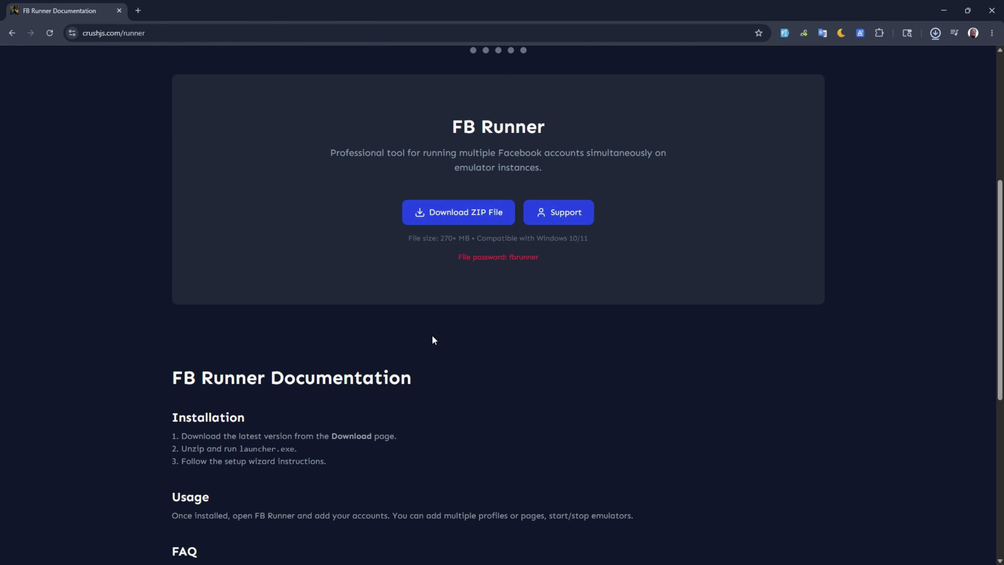
Step: Select and deselect the FB Runner Documentation heading, then minimize Chrome
drag(165, 378, 427, 375)
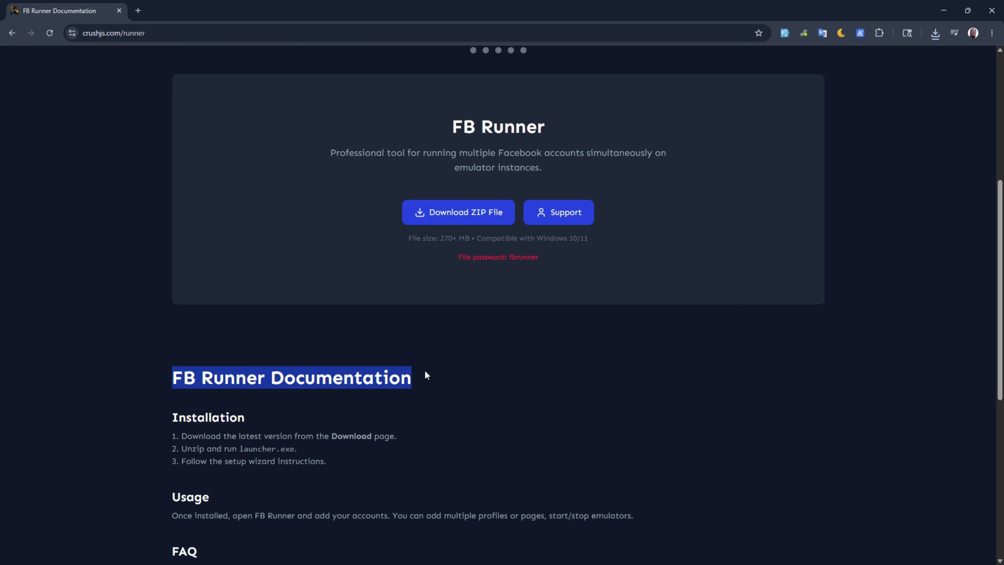
click(561, 375)
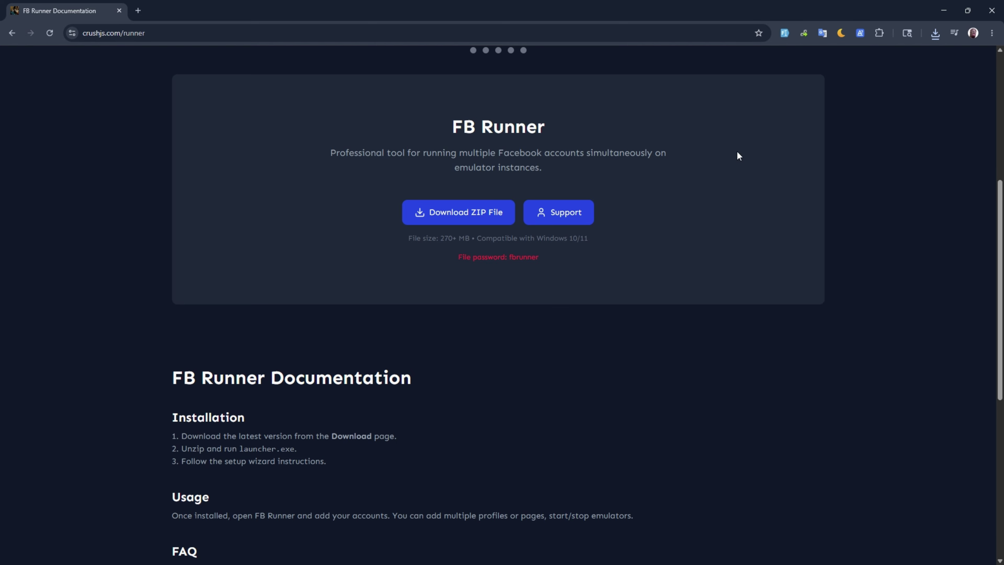
click(944, 11)
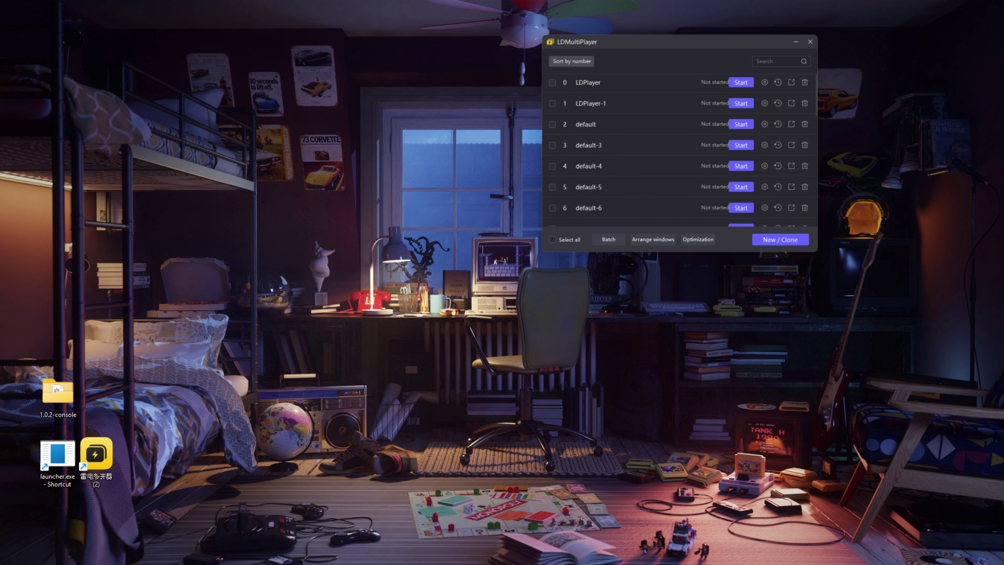
Step: Move the 1.0.4-console folder onto the Desktop and open it
drag(1002, 170, 270, 358)
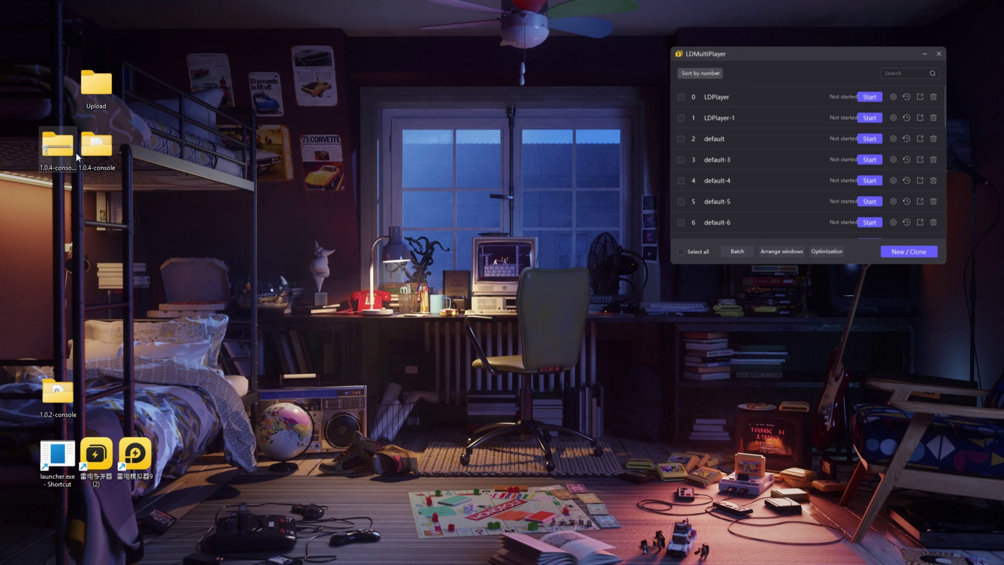
drag(75, 210, 67, 209)
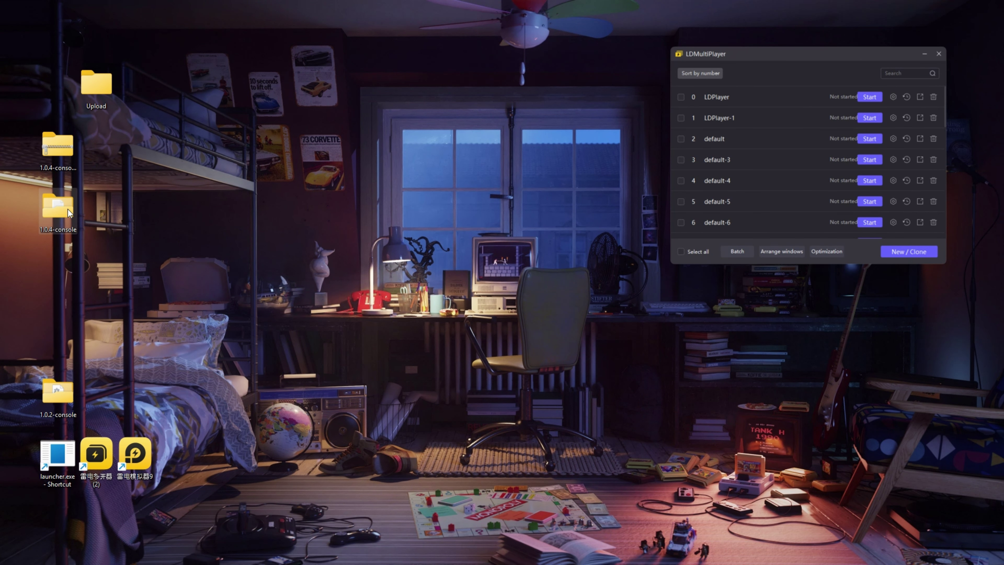
double_click(66, 209)
scroll(292, 417, down, 4)
scroll(241, 417, up, 4)
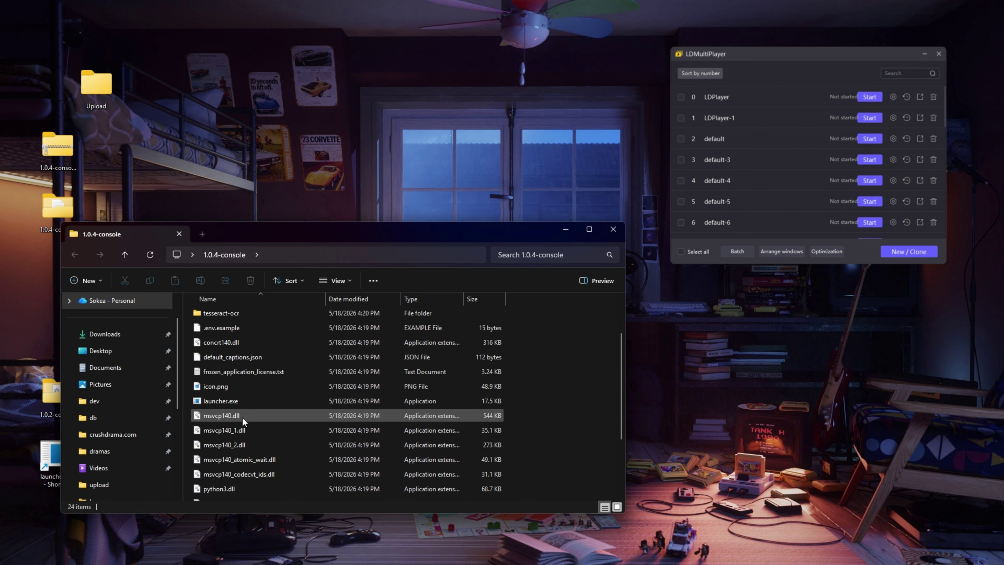
Step: Launch Runner v1.0.4 from launcher.exe, then close it and confirm
click(221, 461)
double_click(220, 461)
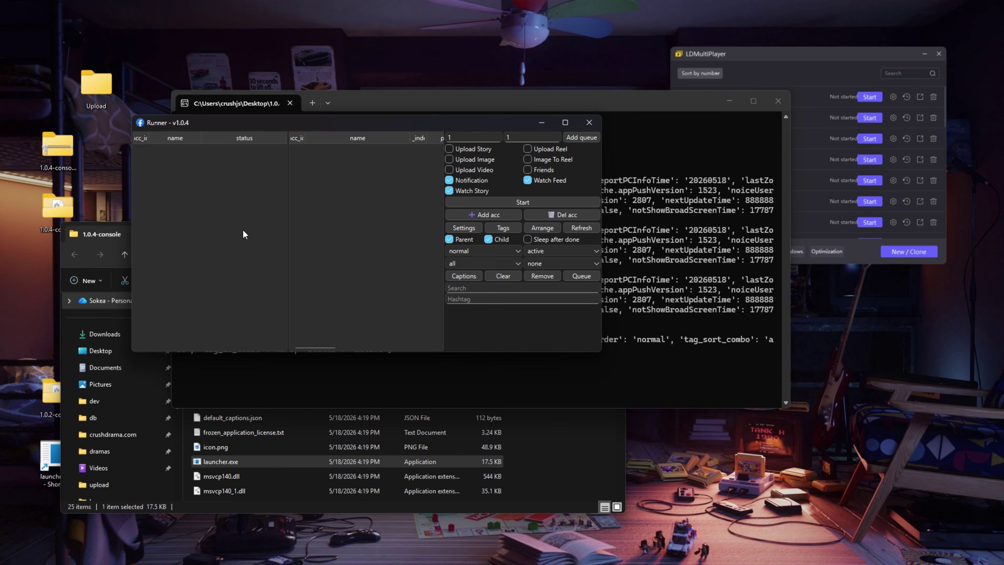
click(589, 122)
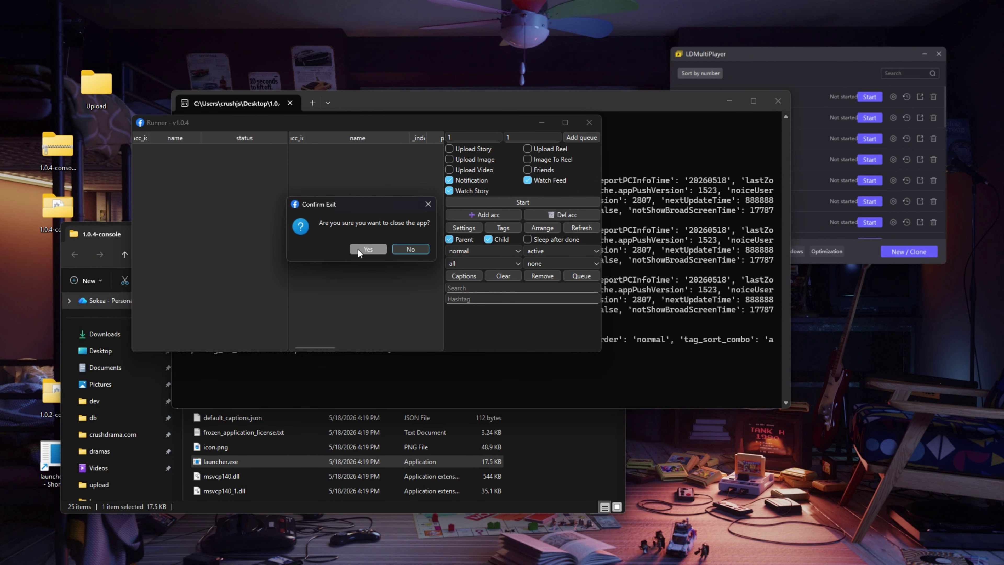
click(368, 248)
Step: Duplicate .env.example and rename the copy to .env, accepting the extension change
click(221, 386)
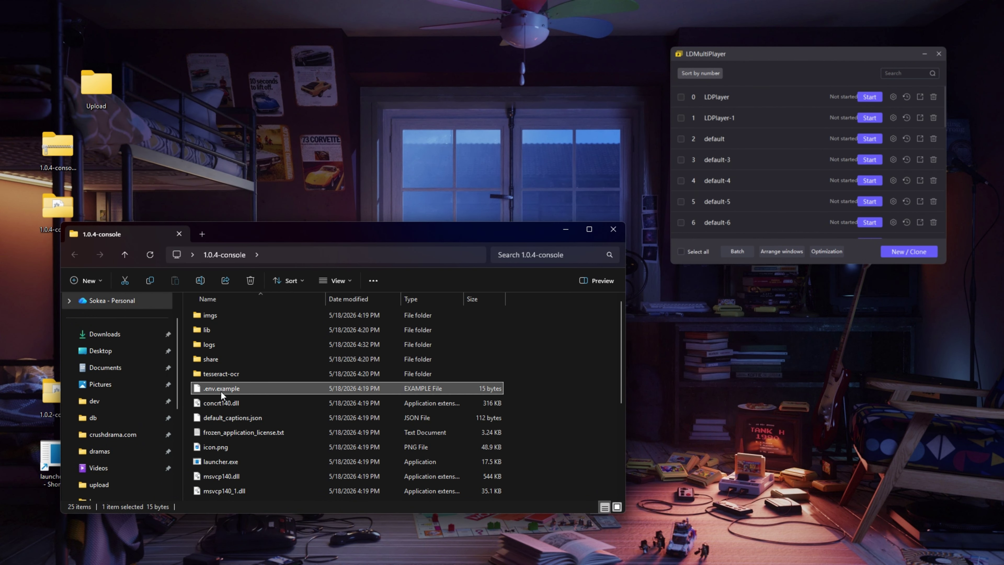
key(ctrl+c)
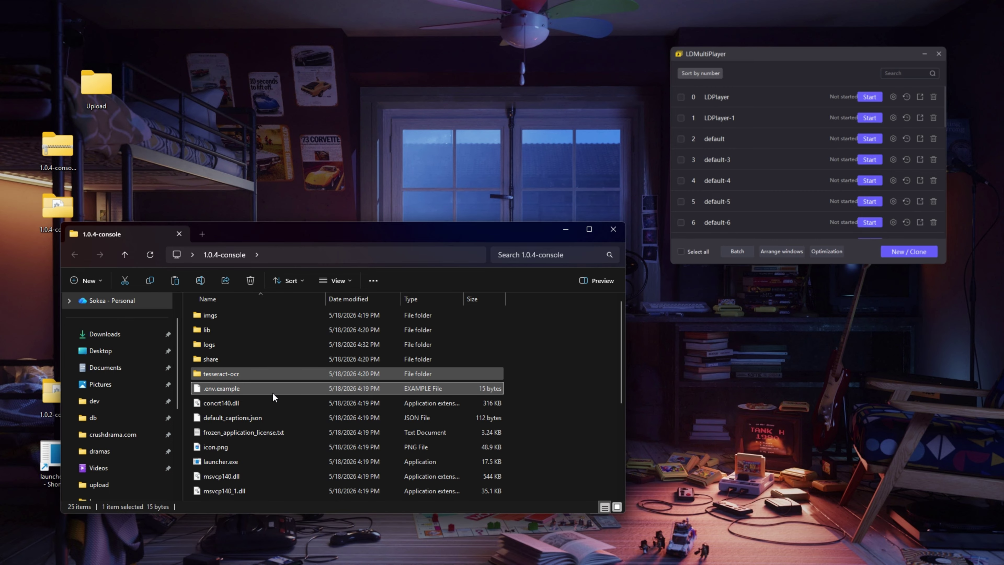
key(ctrl+v)
right_click(228, 499)
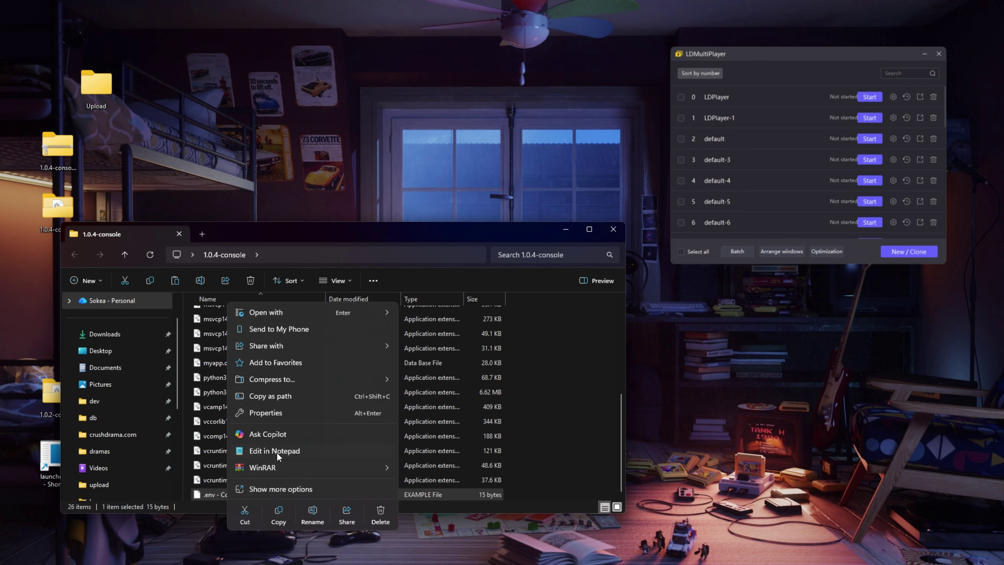
click(312, 513)
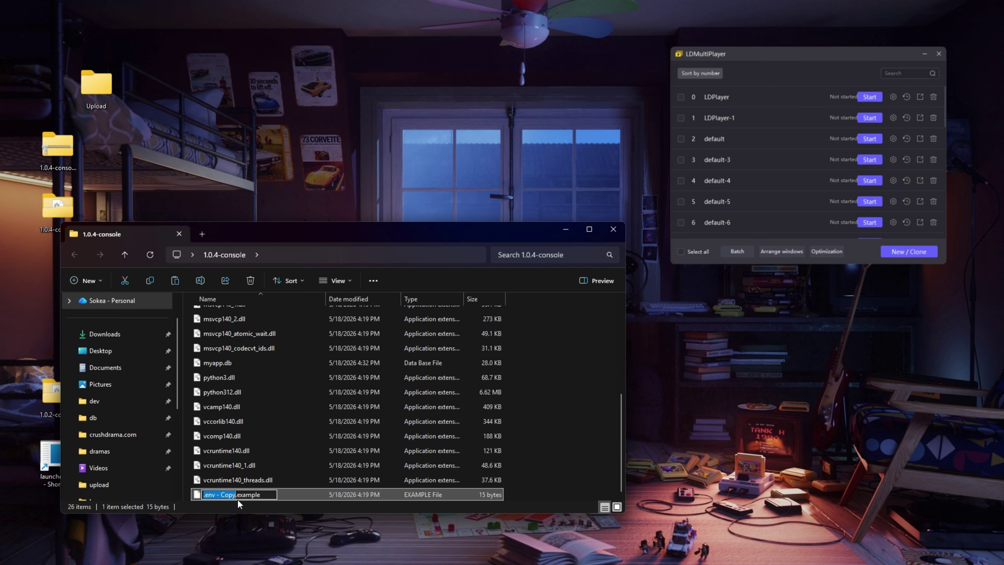
click(217, 495)
drag(217, 495, 277, 500)
key(BackSpace)
key(Return)
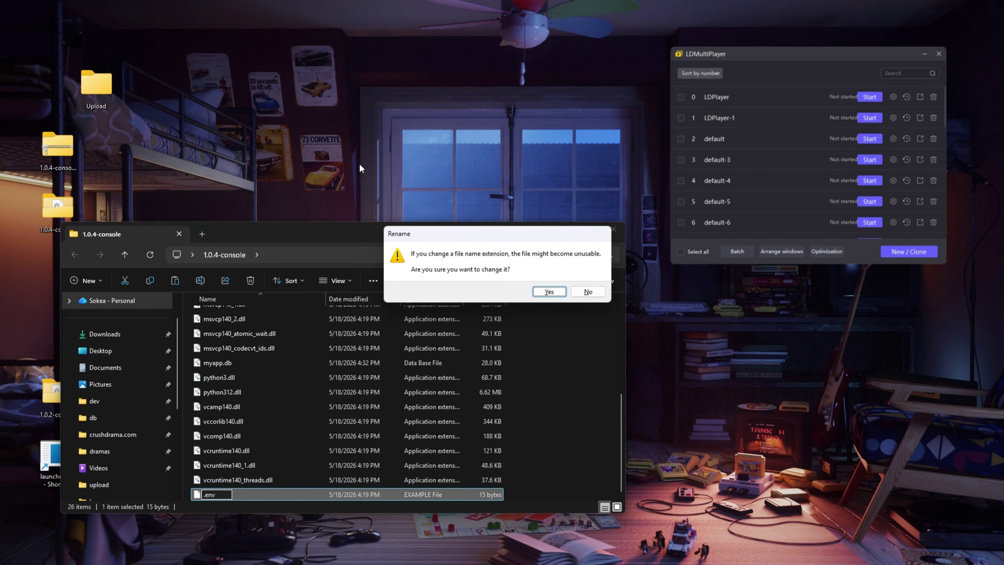
click(561, 293)
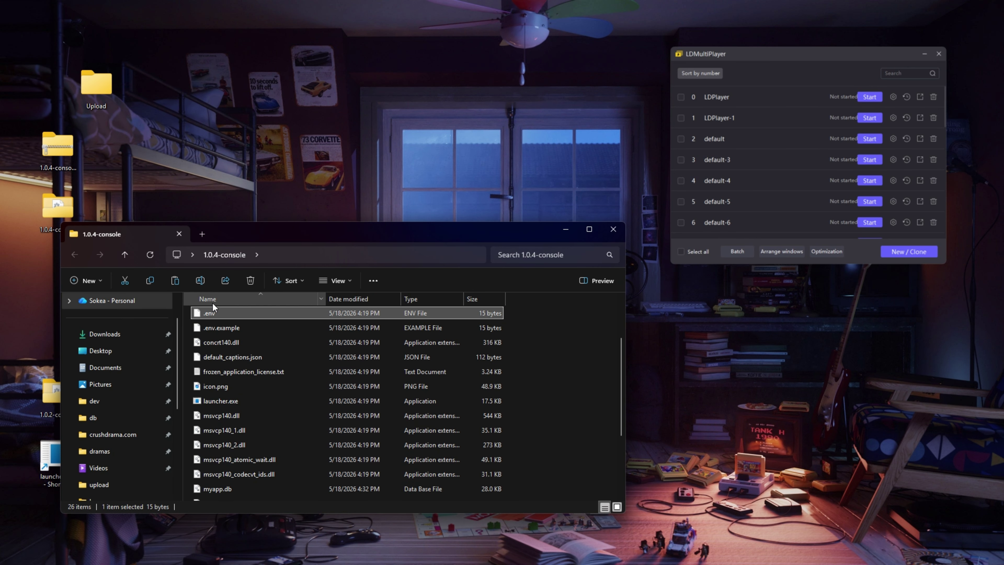
Step: Open .env in Notepad, set APP_NAME=Runner4, save and close it
scroll(249, 425, up, 2)
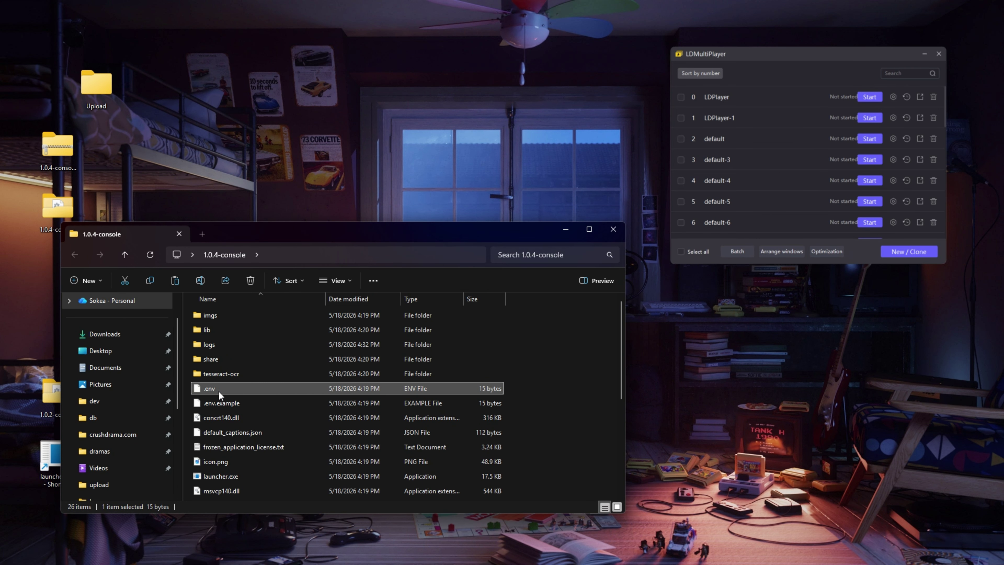
double_click(253, 388)
click(458, 189)
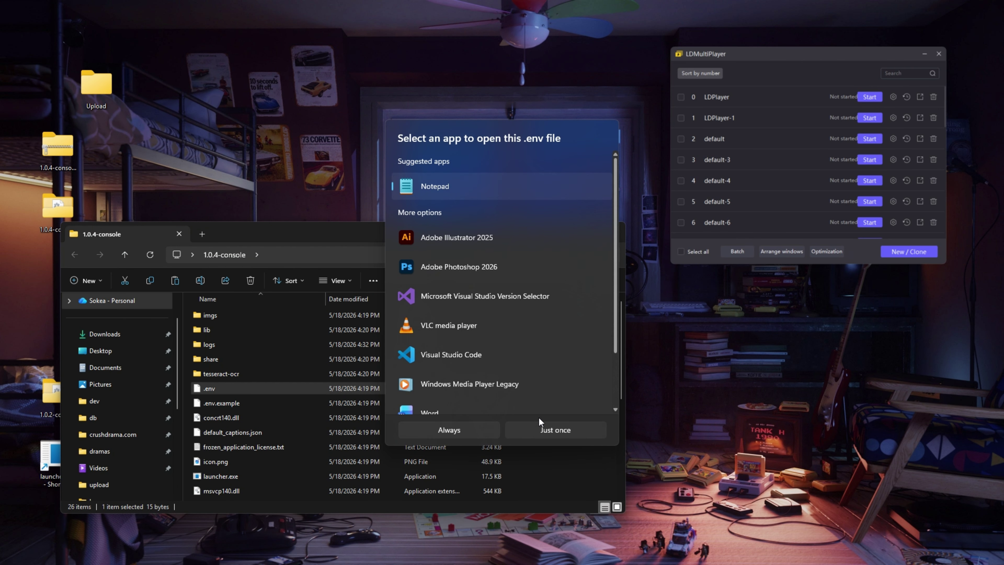
click(544, 431)
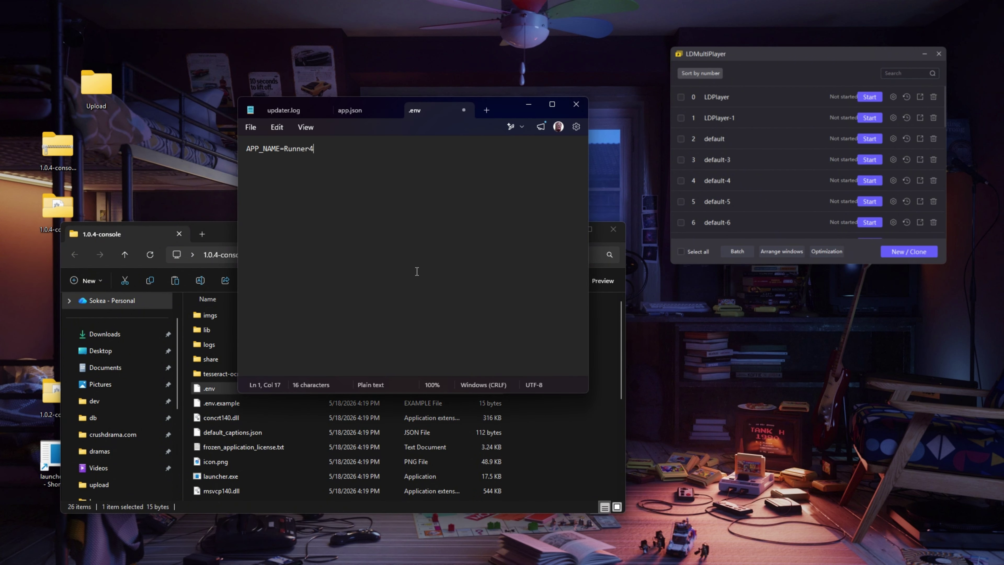
key(ctrl+s)
click(576, 104)
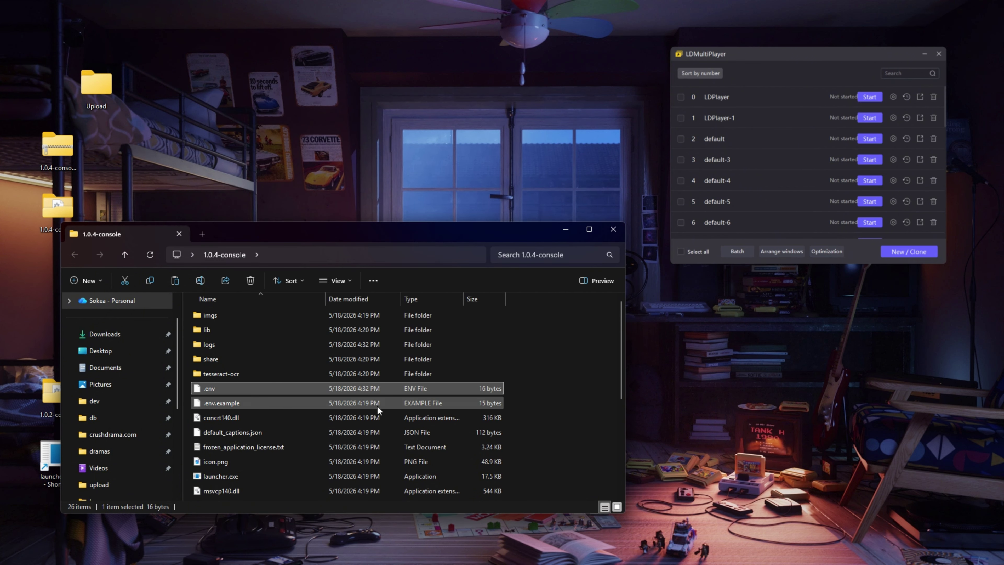
Step: Test-launch Runner4 v1.0.4 from launcher.exe, then close it and confirm
scroll(252, 423, down, 5)
scroll(273, 396, up, 3)
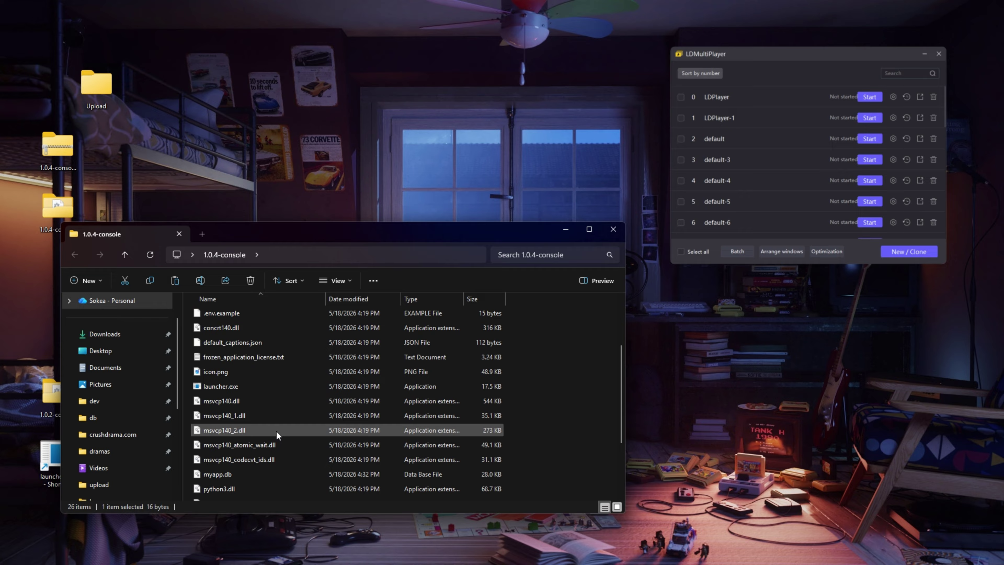
double_click(234, 388)
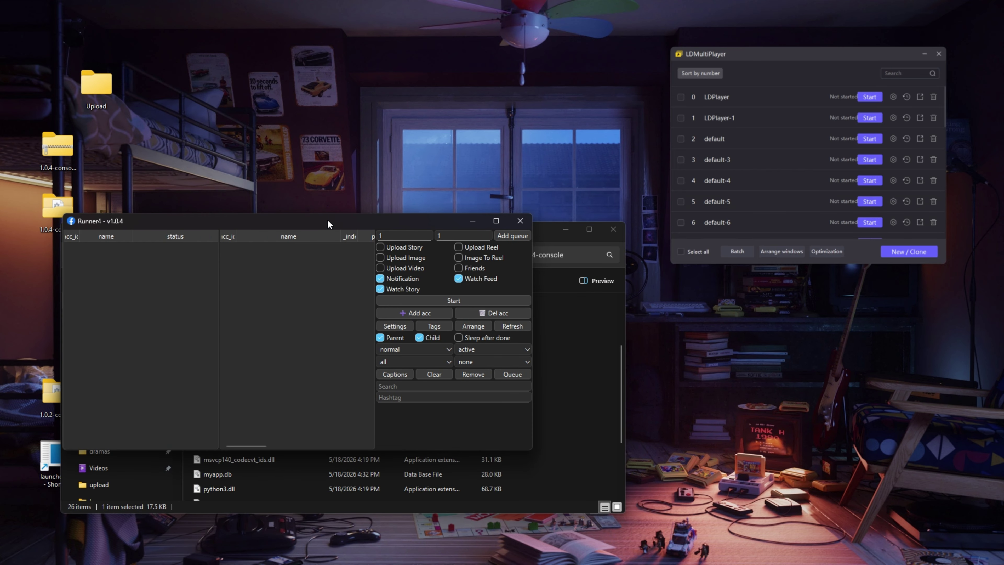
drag(327, 219, 412, 228)
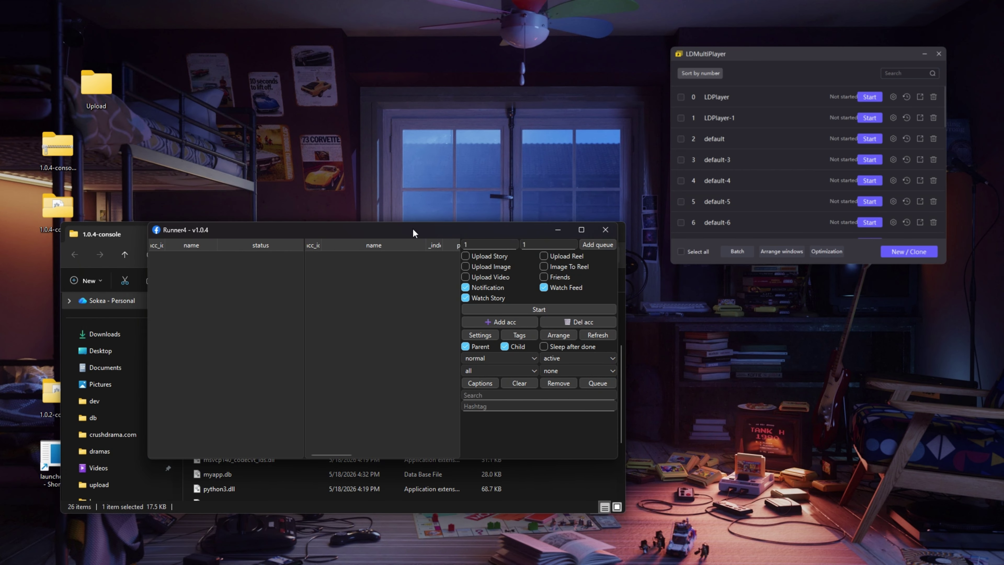
click(602, 232)
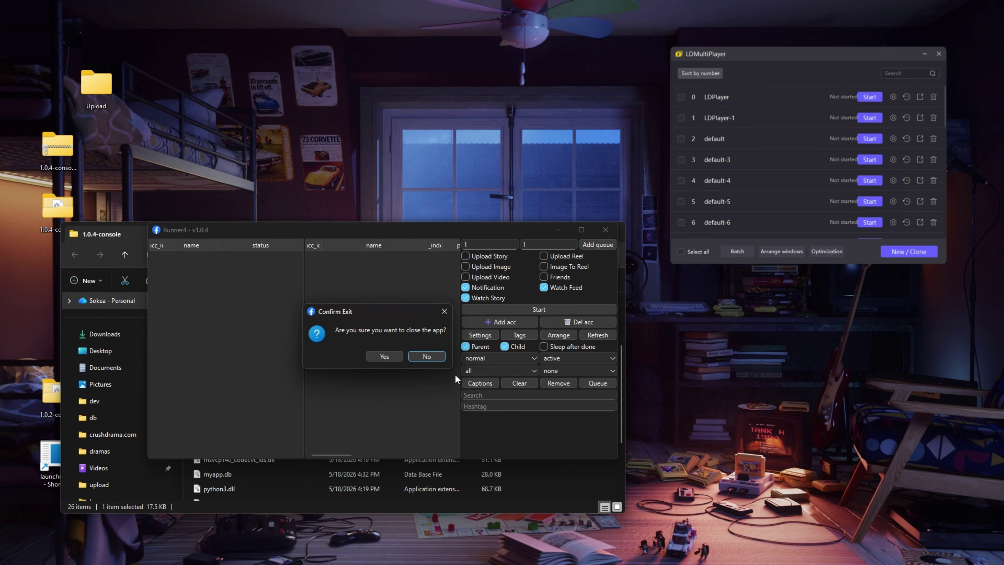
click(386, 350)
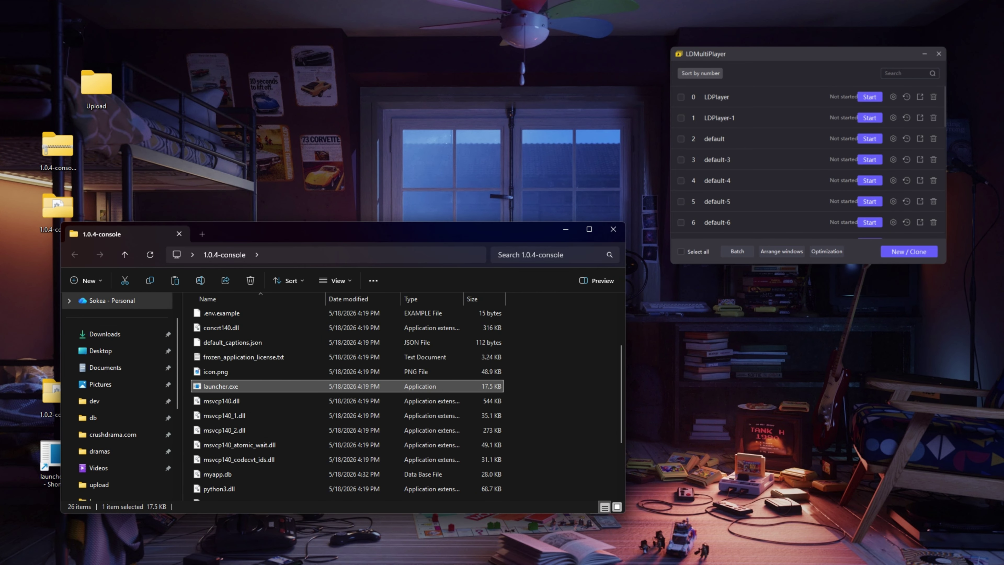
Step: Change APP_NAME in .env to Runner5 in Notepad and save it
scroll(236, 364, up, 2)
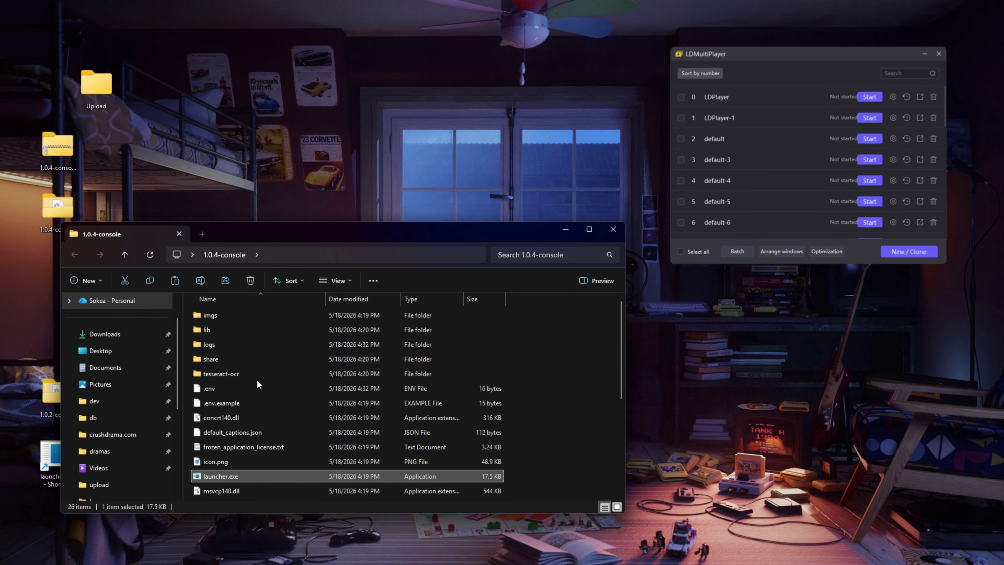
double_click(211, 382)
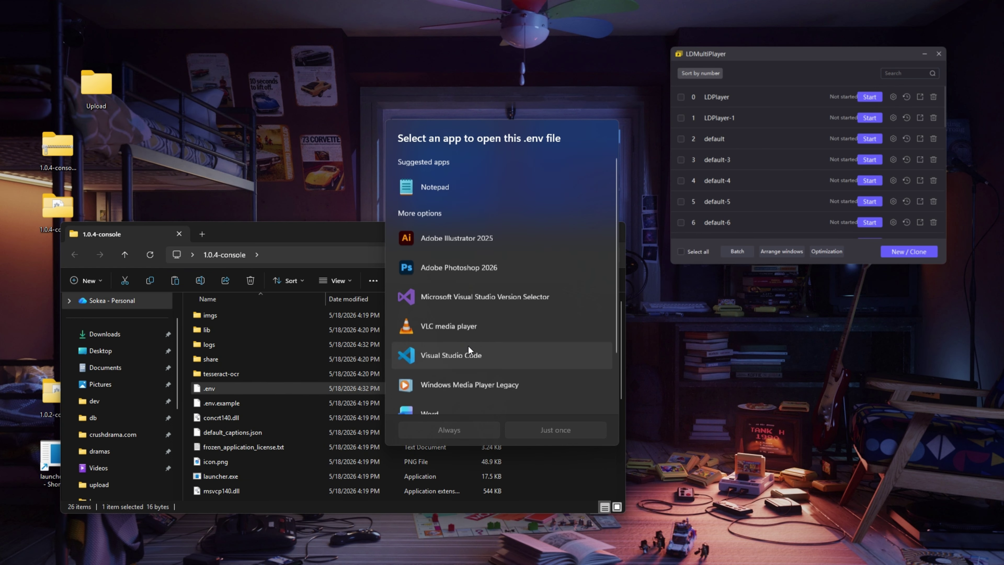
click(558, 427)
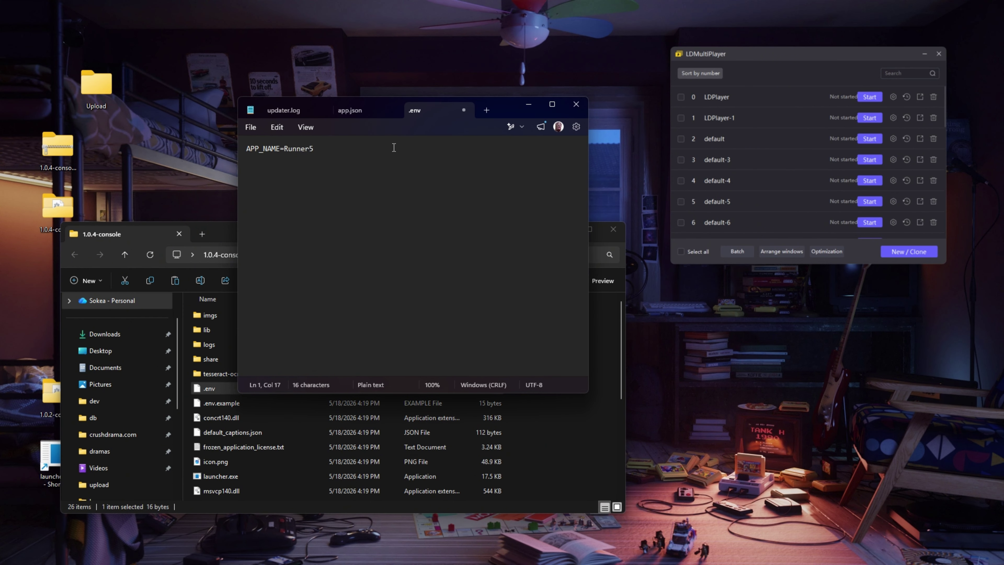
key(ctrl+s)
click(576, 104)
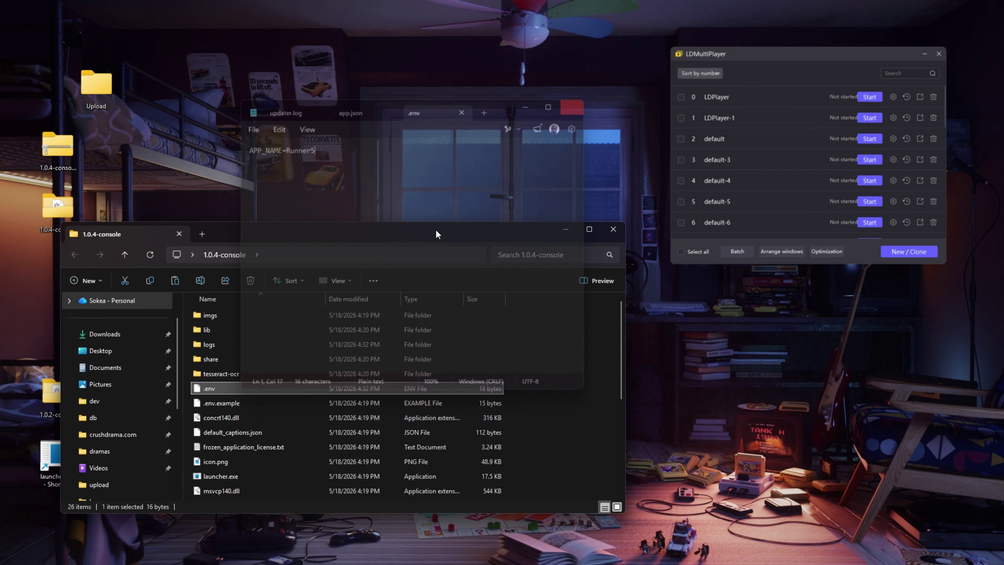
Step: Relaunch launcher.exe to bring up the FB Runner Setup window
scroll(254, 451, down, 2)
click(223, 376)
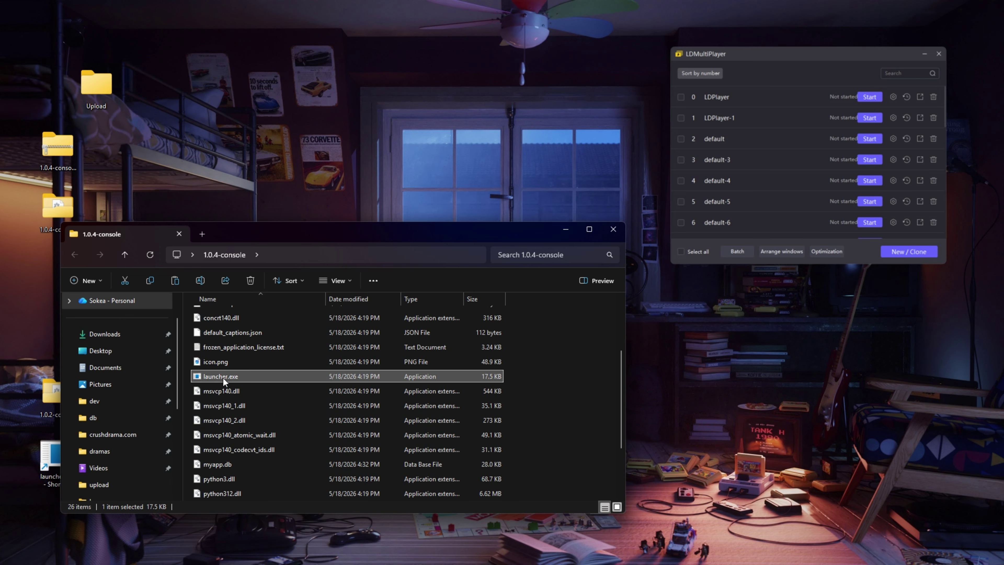
double_click(223, 376)
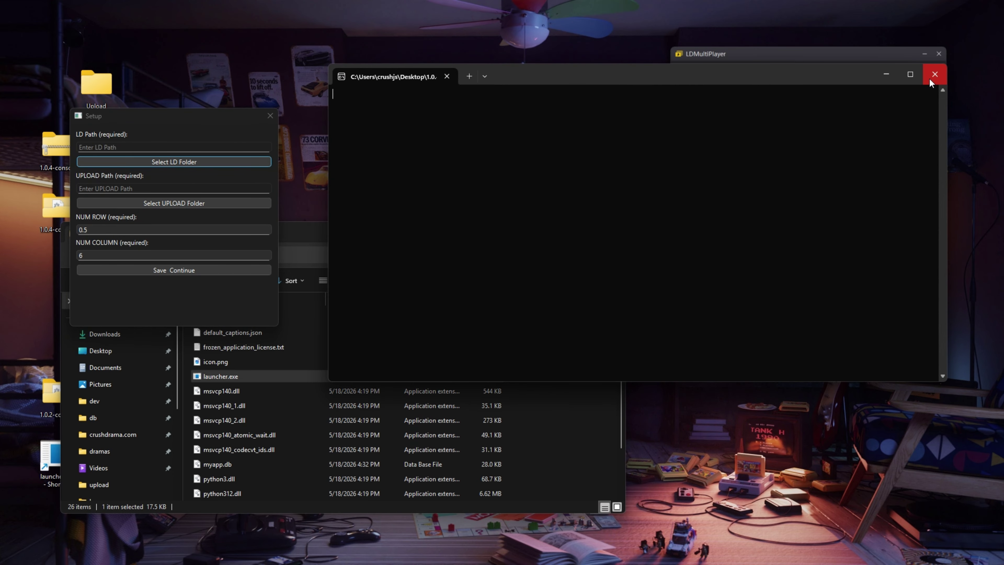
Step: Set LD Path to the LDPlayer9 folder, using the path from the LDPlayer shortcut's location
drag(117, 117, 287, 110)
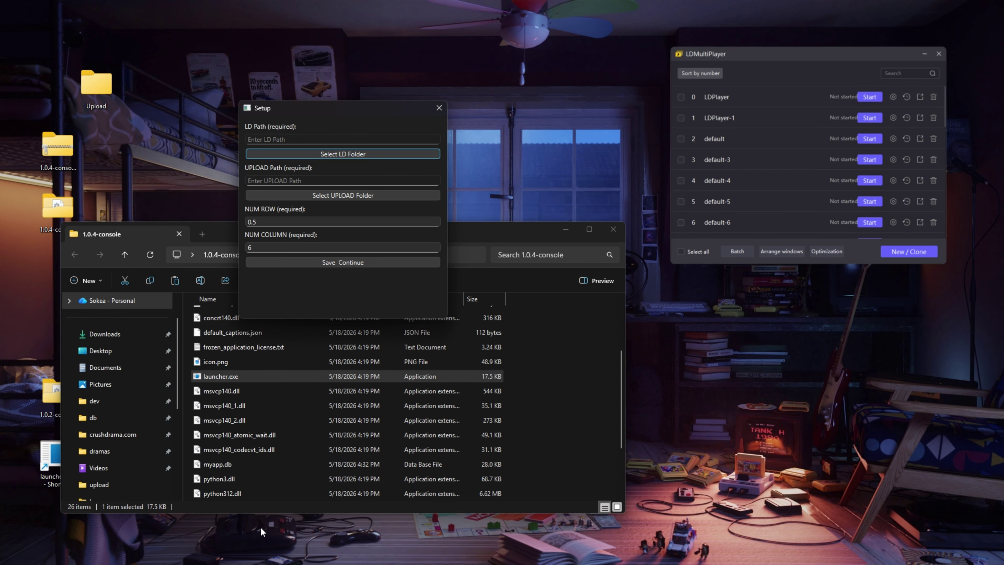
drag(509, 235, 761, 203)
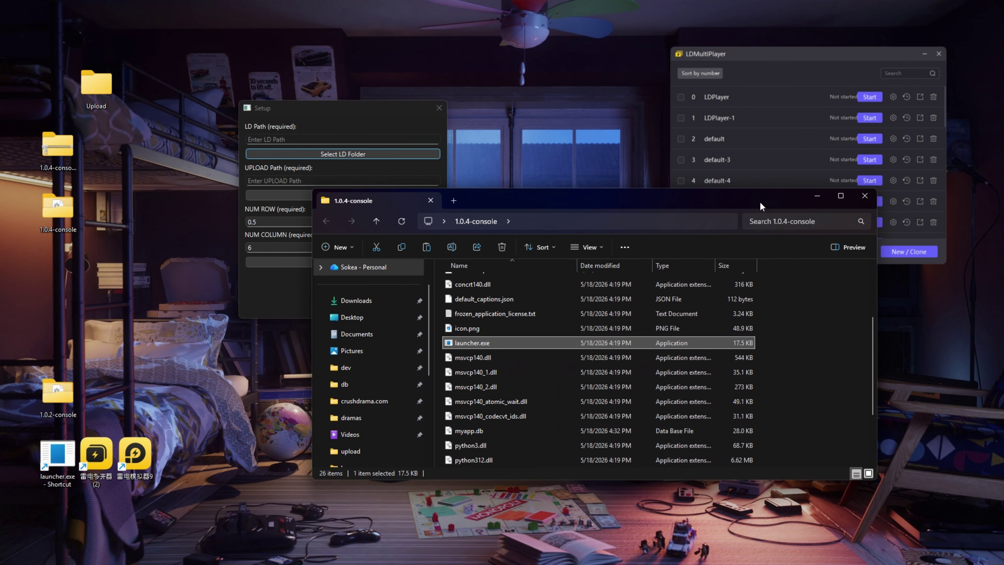
right_click(130, 446)
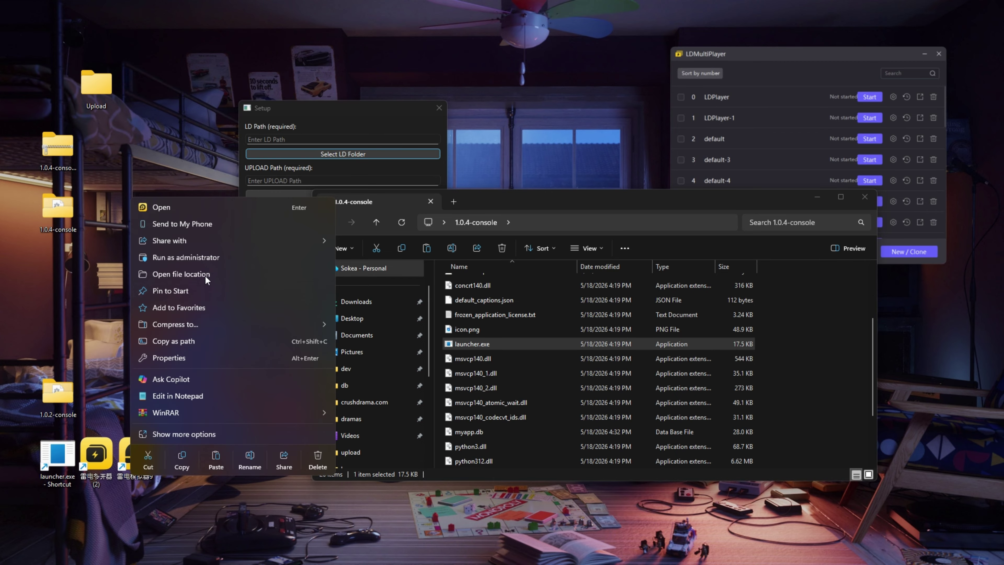
click(205, 275)
click(699, 239)
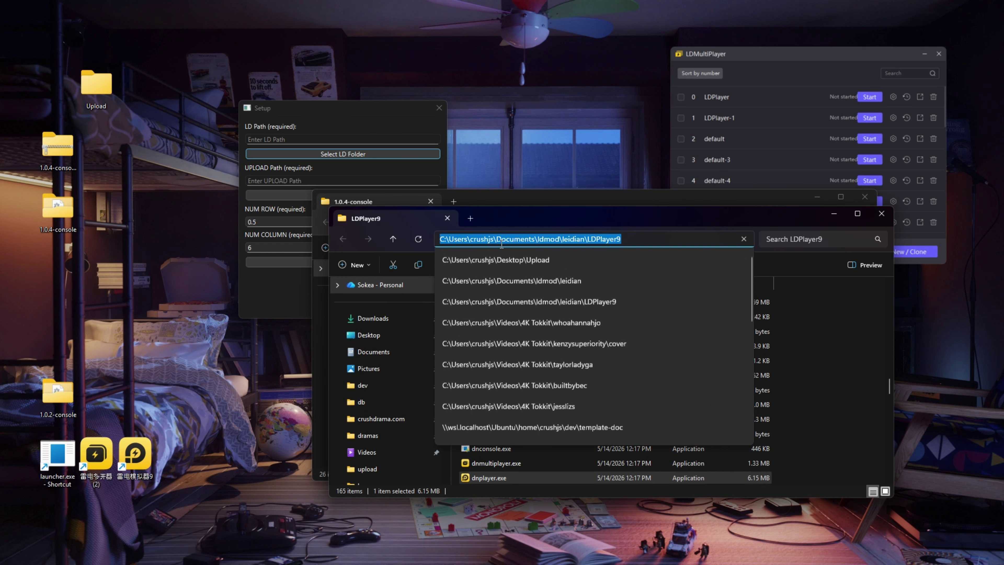
click(354, 153)
click(545, 154)
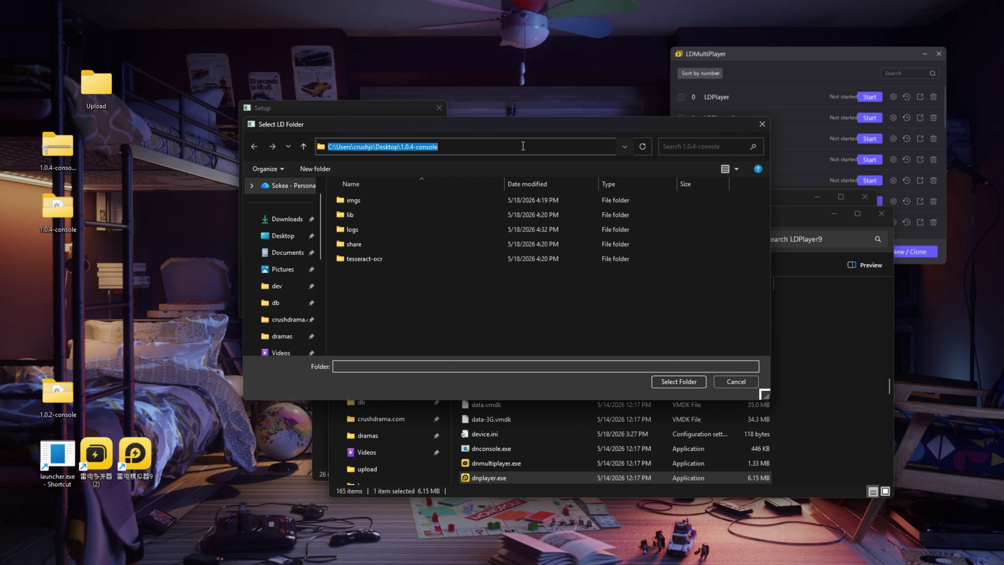
key(ctrl+v)
key(Return)
scroll(467, 276, down, 3)
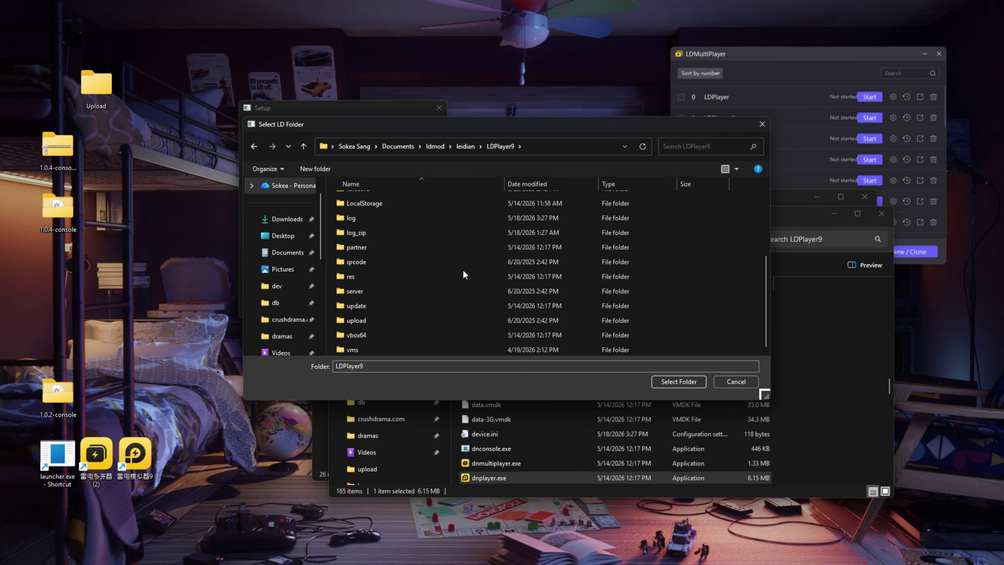
click(679, 381)
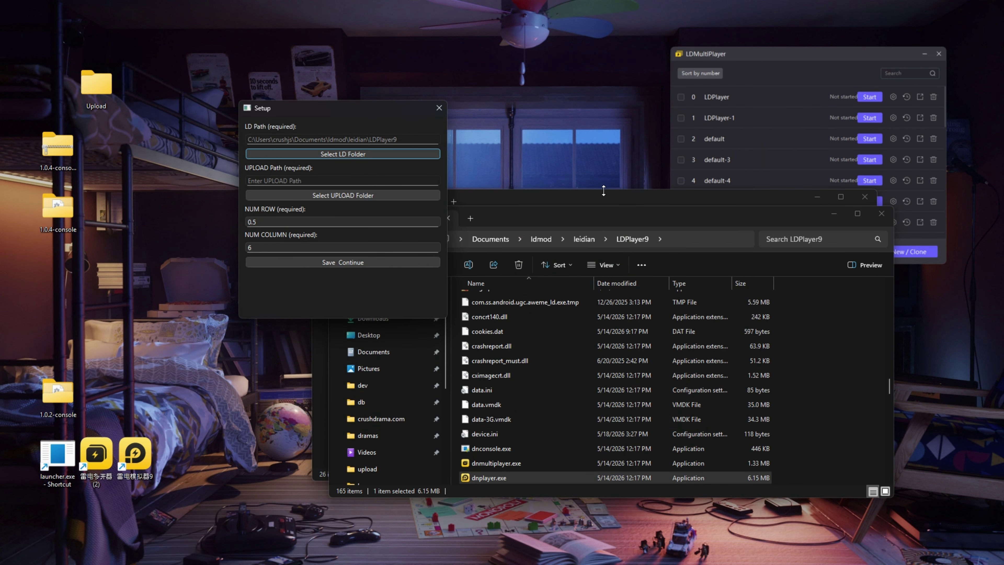
Step: Set UPLOAD Path to the Upload folder on the Desktop
click(339, 196)
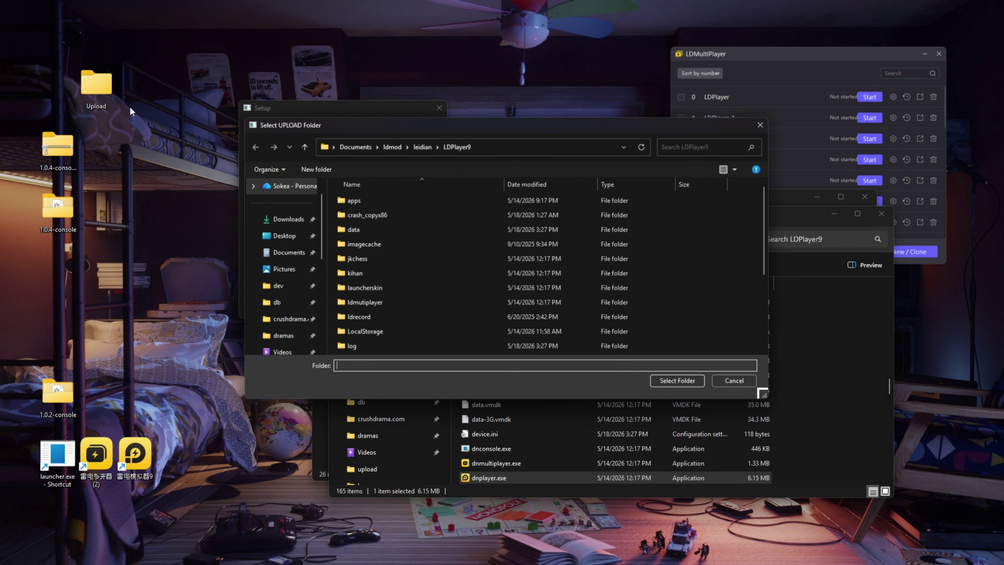
click(287, 219)
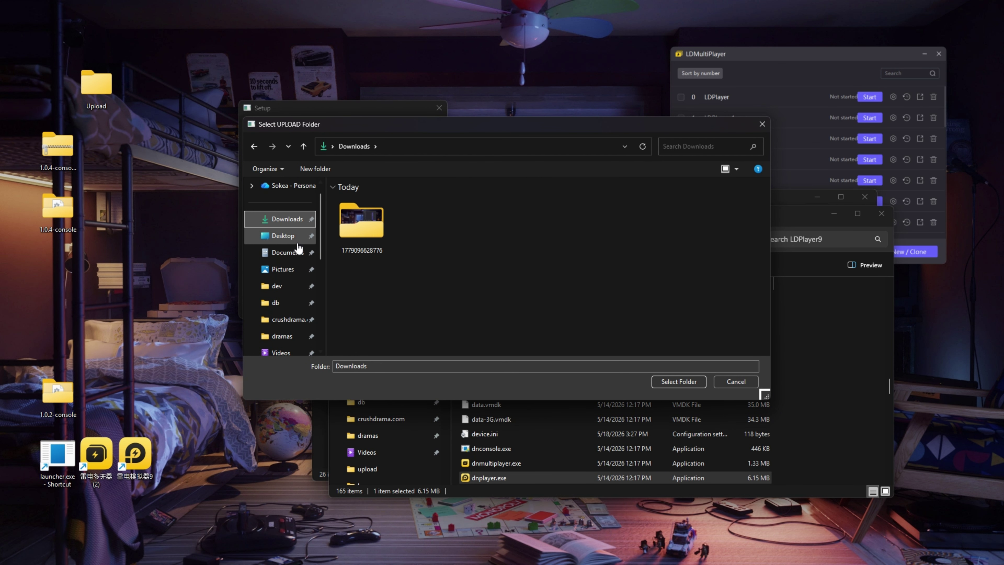
click(283, 235)
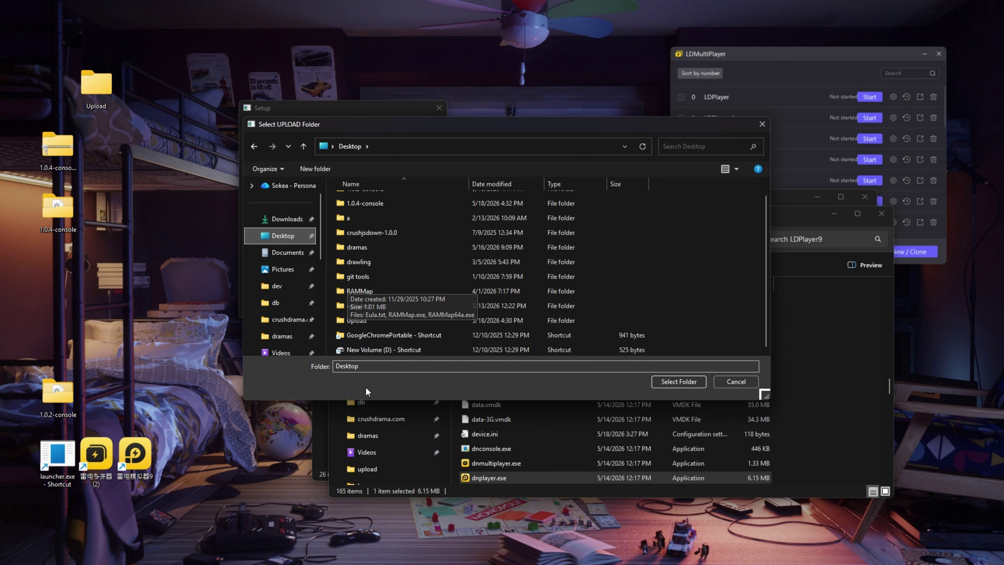
double_click(365, 321)
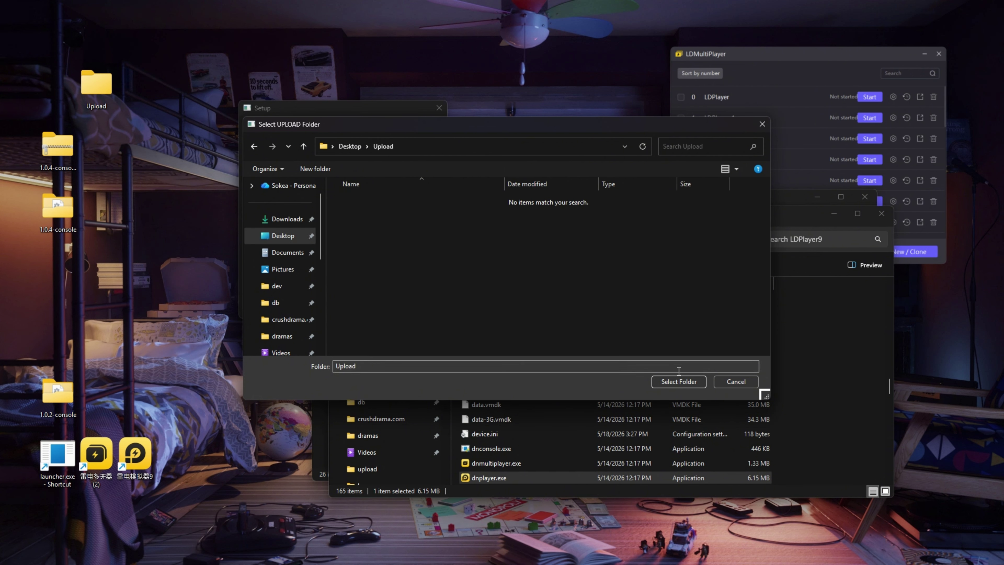
click(679, 381)
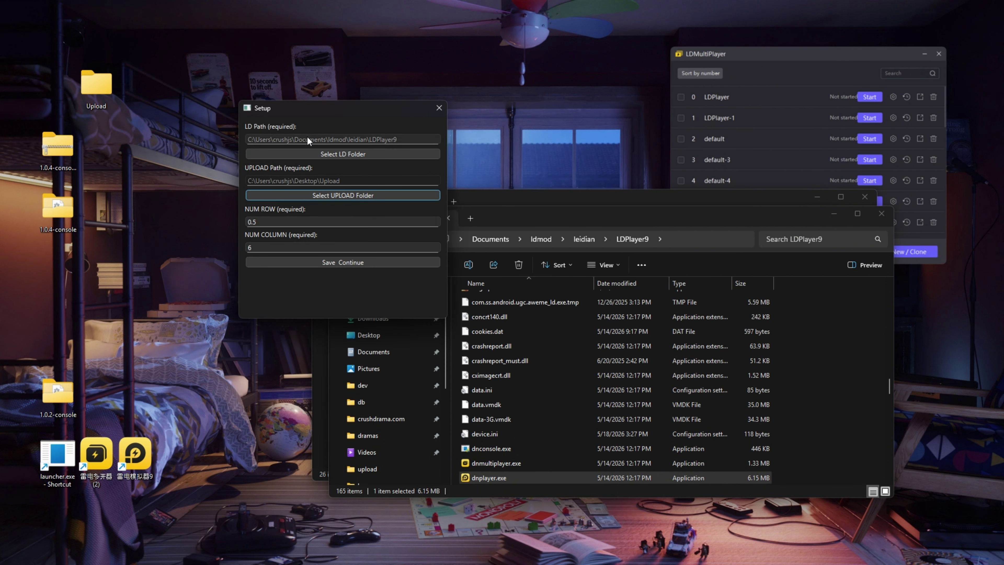
Step: Keep NUM ROW 0.5 and NUM COLUMN 6, then save the Setup and continue to Runner5
drag(309, 107, 249, 150)
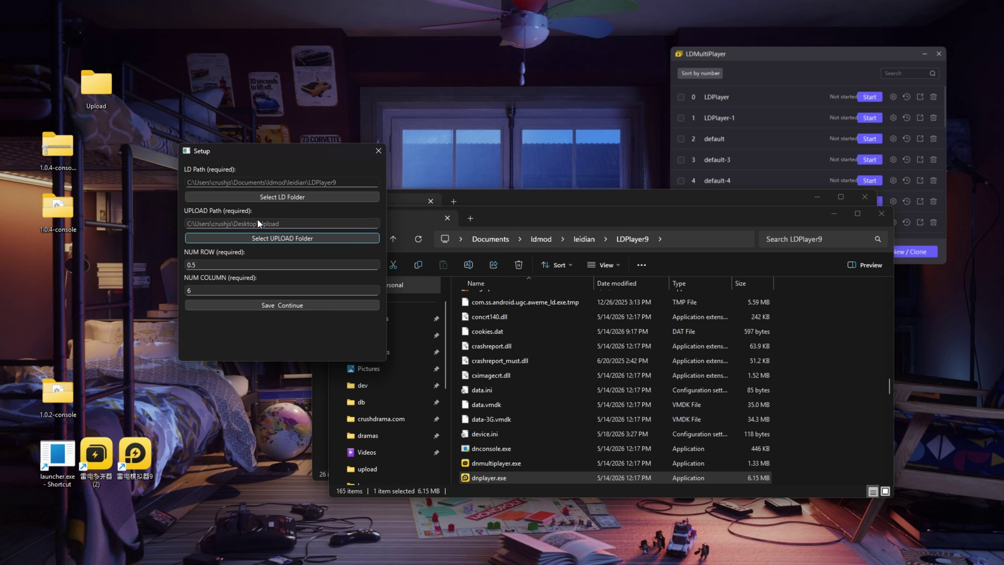
click(192, 264)
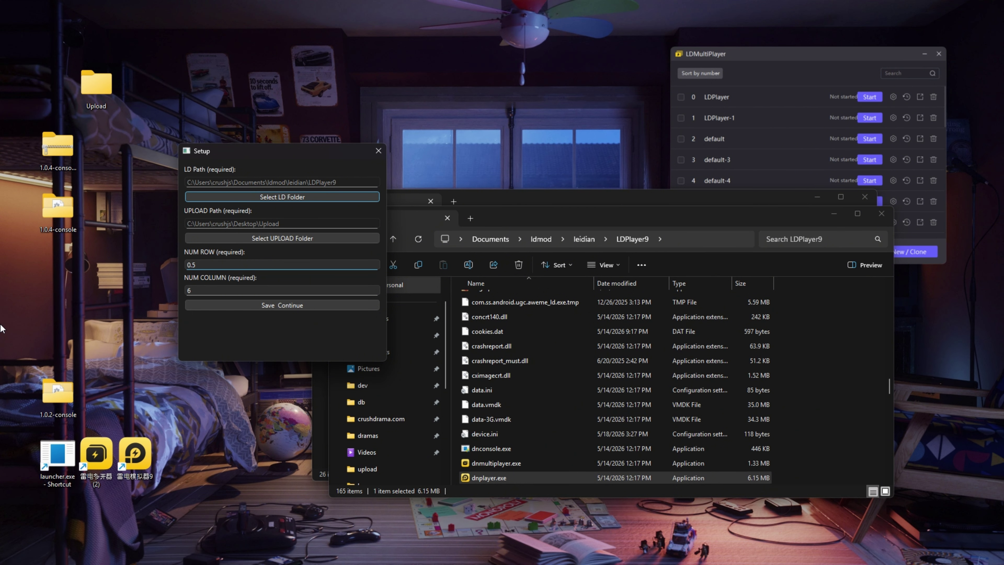
drag(3, 322, 156, 60)
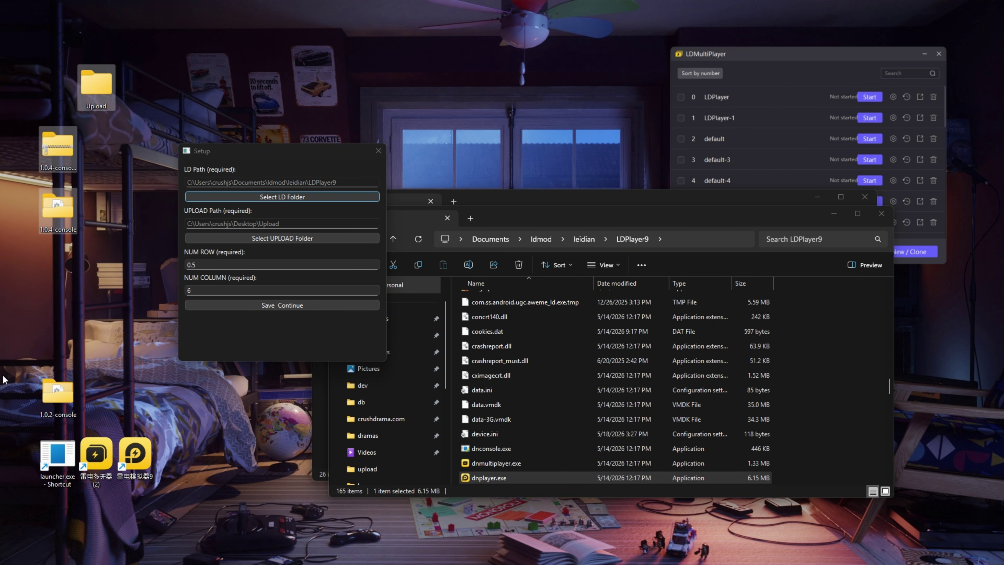
drag(3, 378, 215, 6)
click(71, 338)
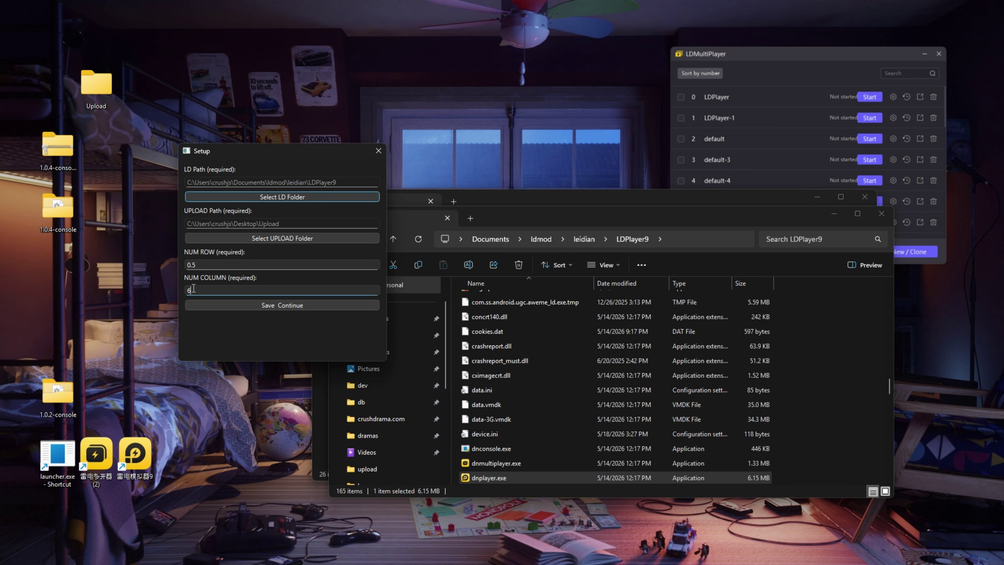
drag(193, 290, 157, 287)
click(214, 293)
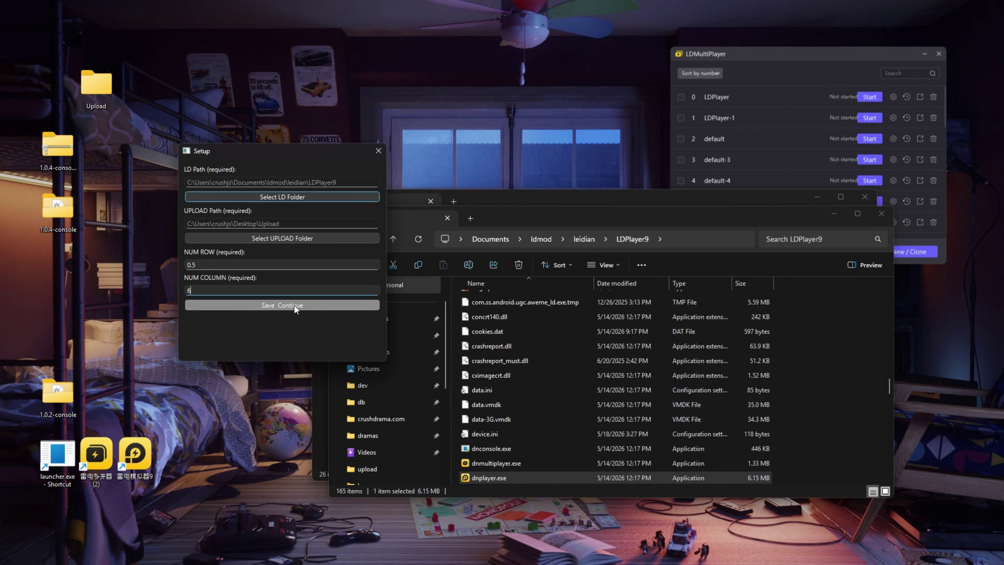
double_click(194, 263)
click(282, 308)
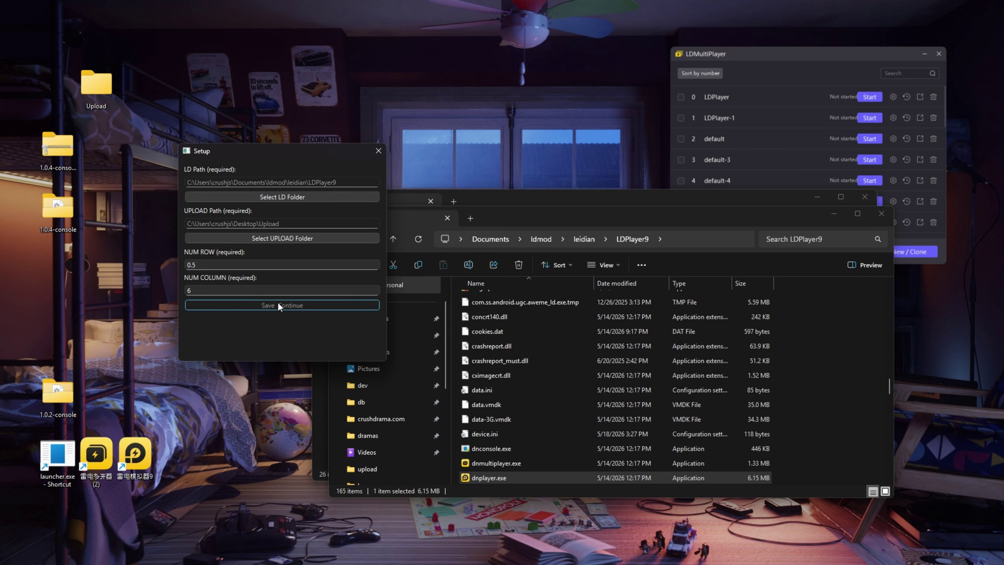
drag(398, 204, 297, 187)
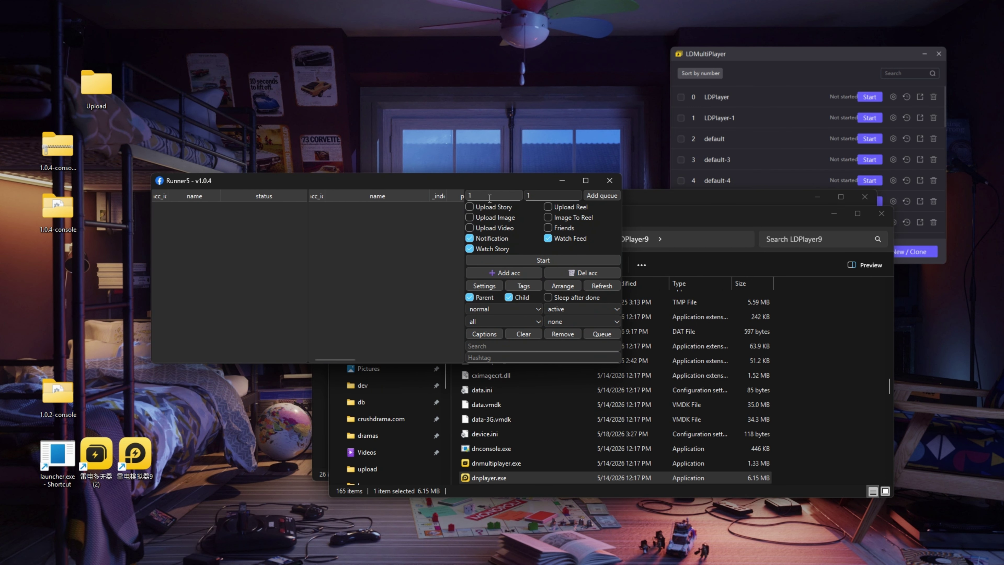
Step: Close both File Explorer windows and move Runner5 and the VPN window aside
drag(401, 184, 345, 175)
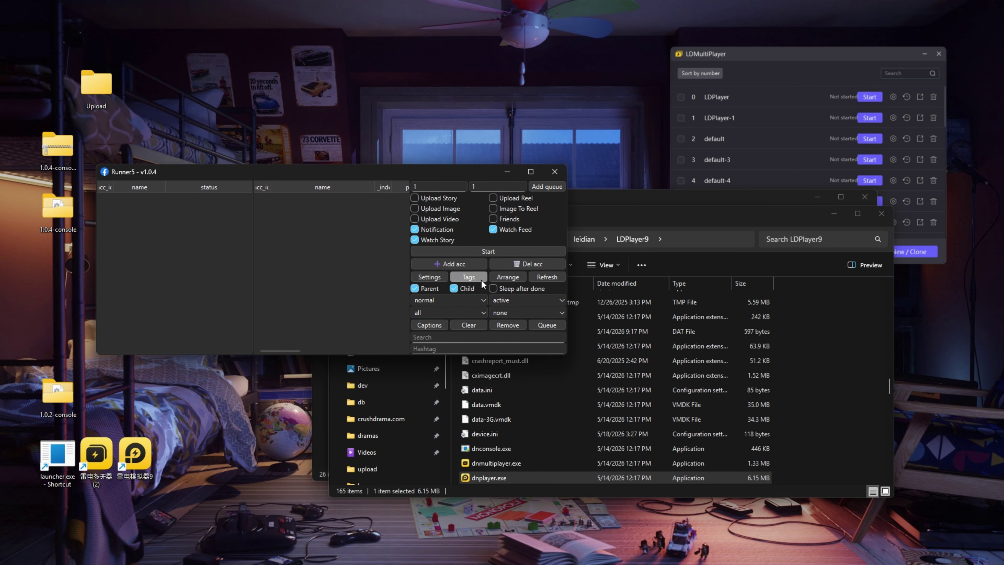
click(881, 213)
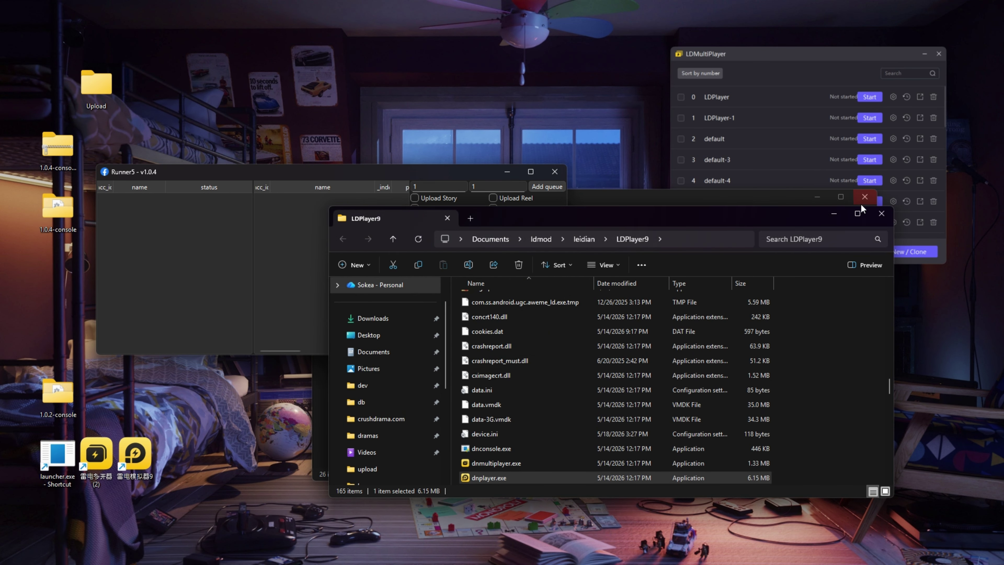
click(865, 197)
drag(306, 172, 360, 200)
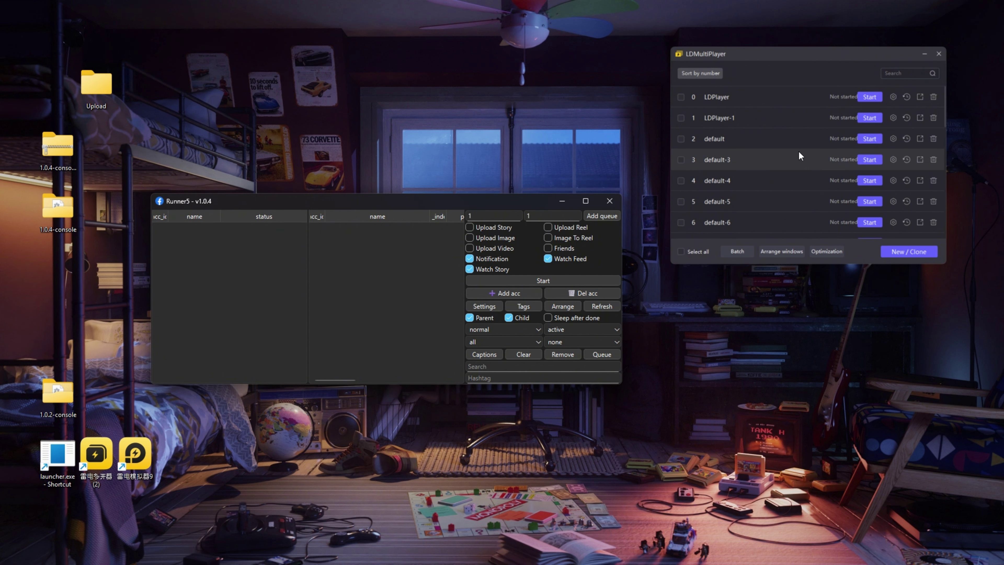
click(869, 159)
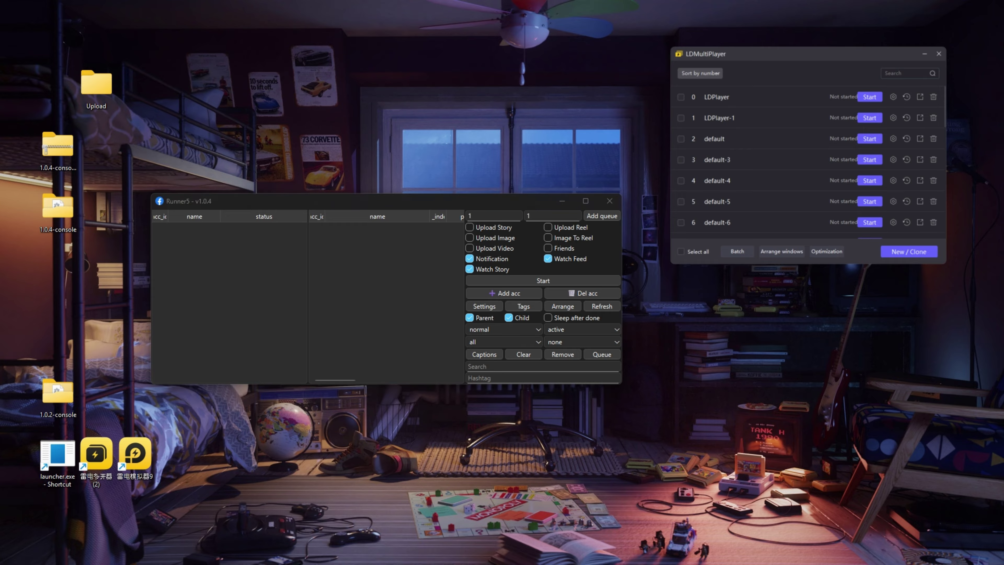
drag(441, 211, 752, 224)
Step: Minimize the VPN window, start and exit default-3, then start default-4
click(868, 225)
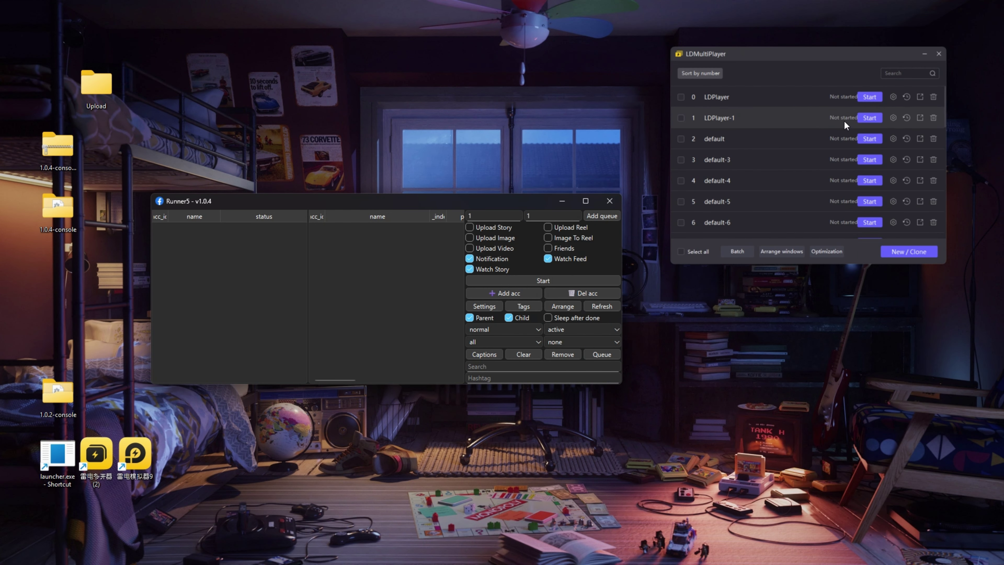
click(868, 160)
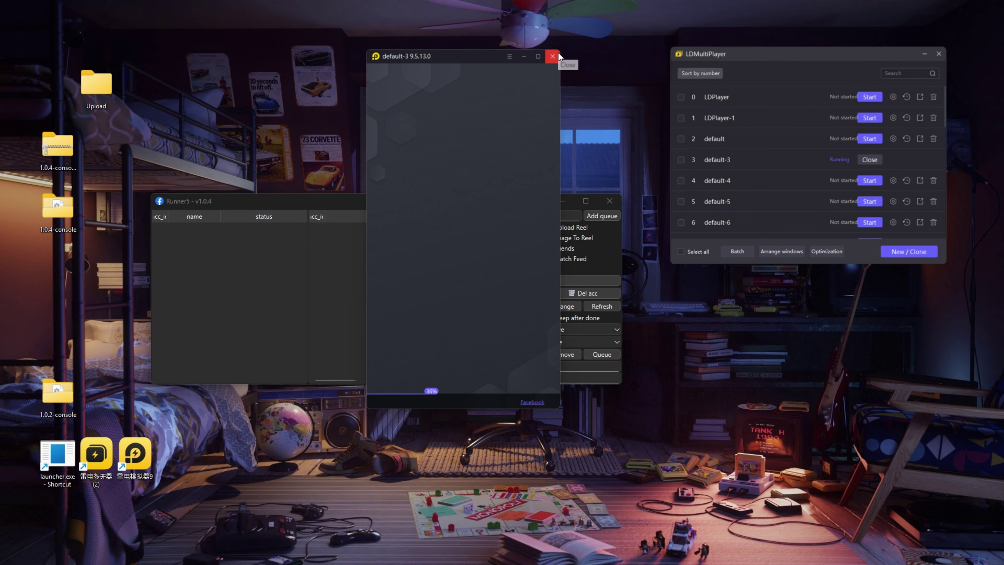
click(553, 55)
click(481, 279)
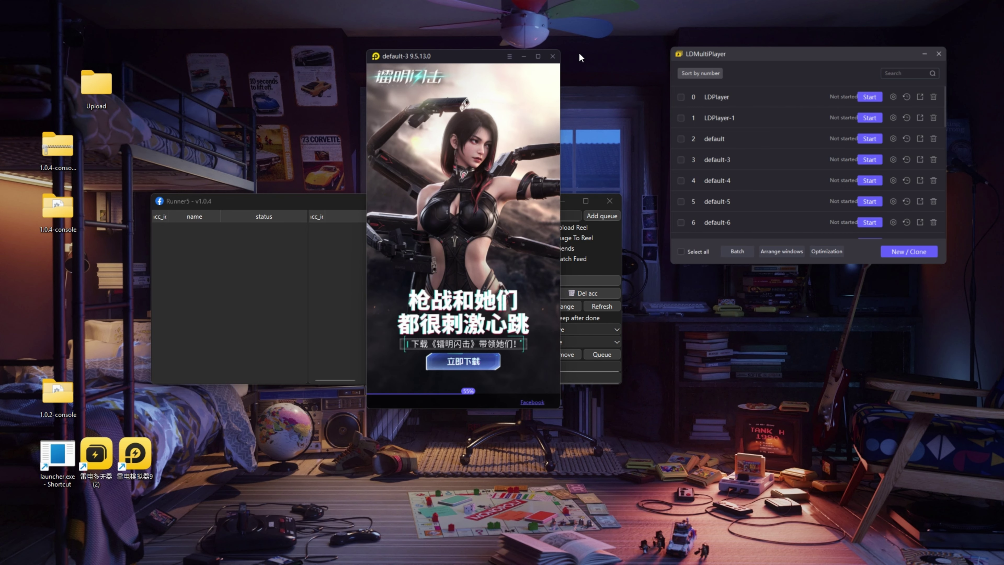
click(867, 180)
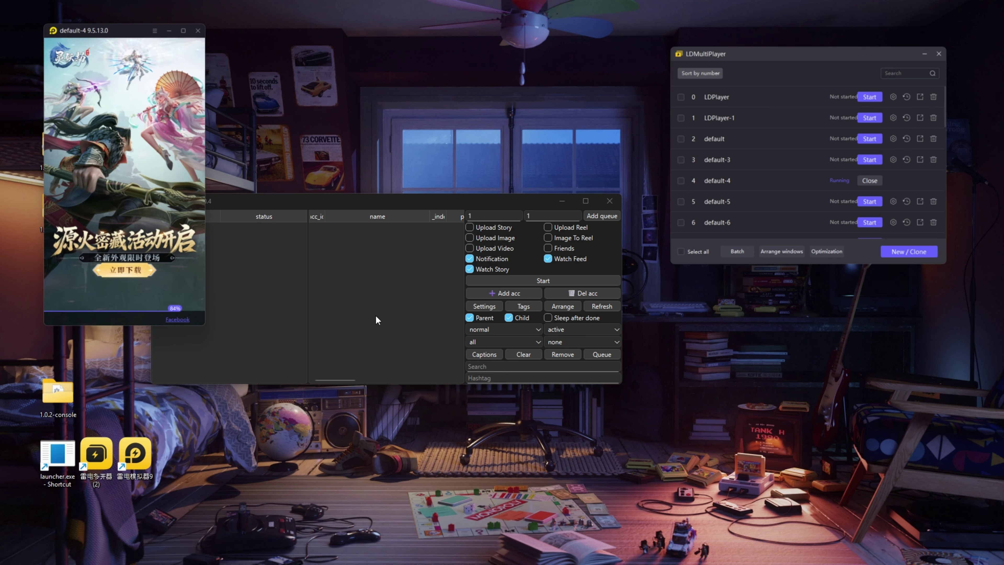
Step: Open Facebook in default-4, view Notifications, then the account's profile page
drag(94, 31, 90, 31)
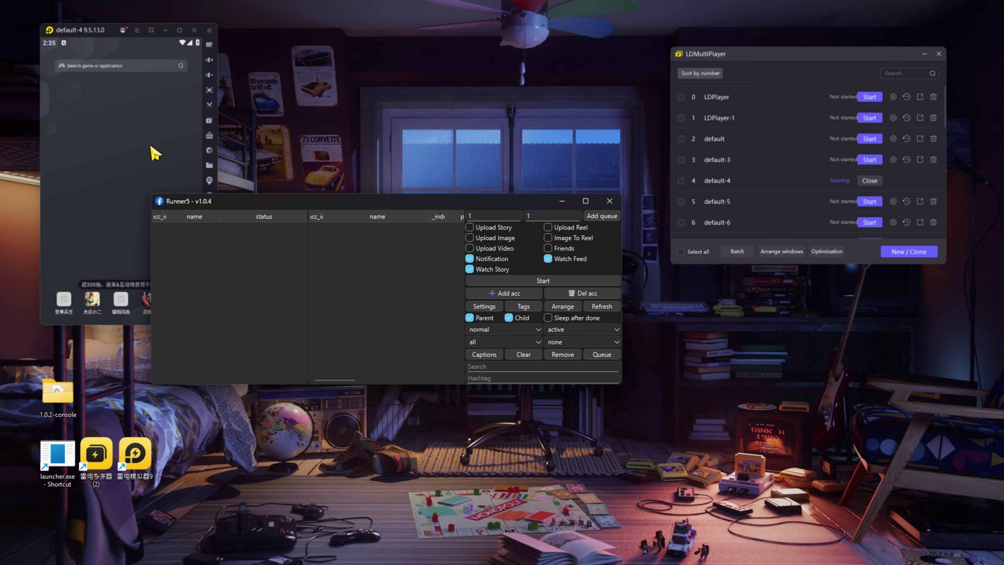
click(140, 113)
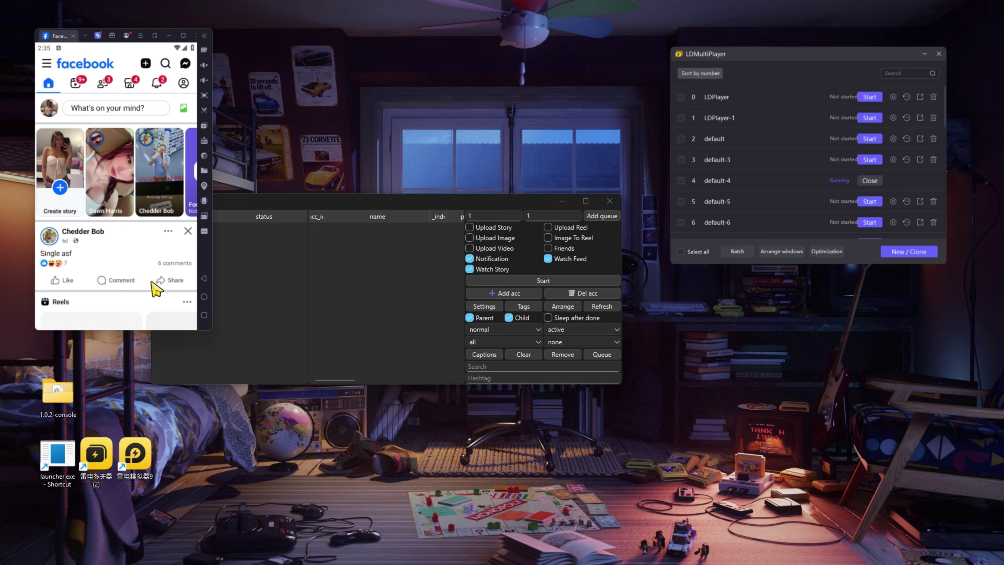
scroll(143, 233, down, 2)
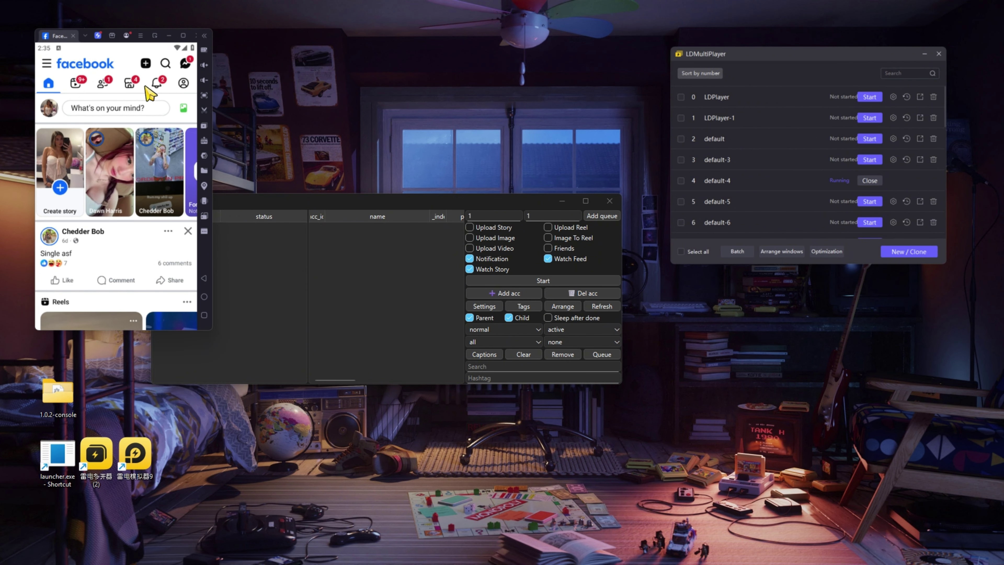
click(156, 75)
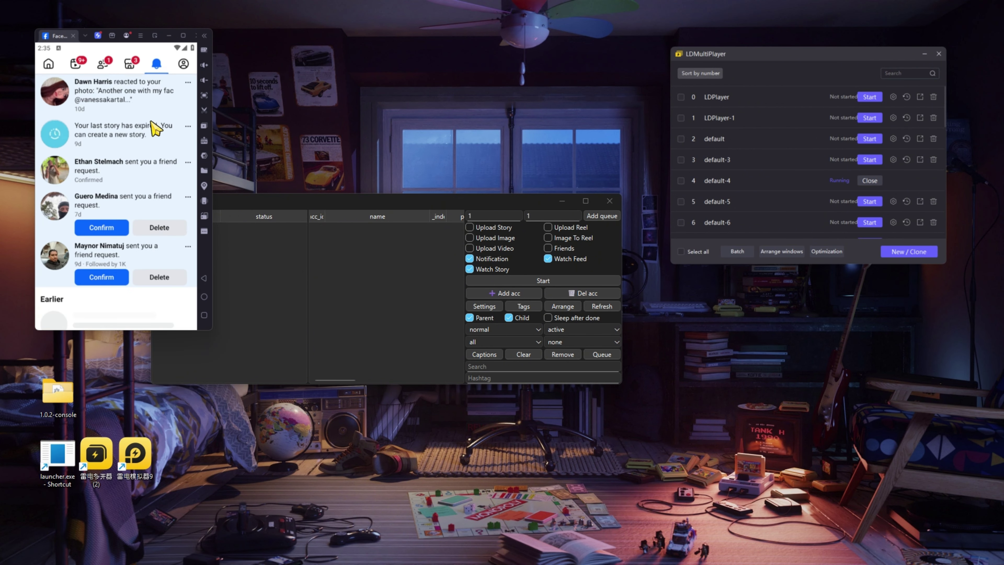
click(183, 63)
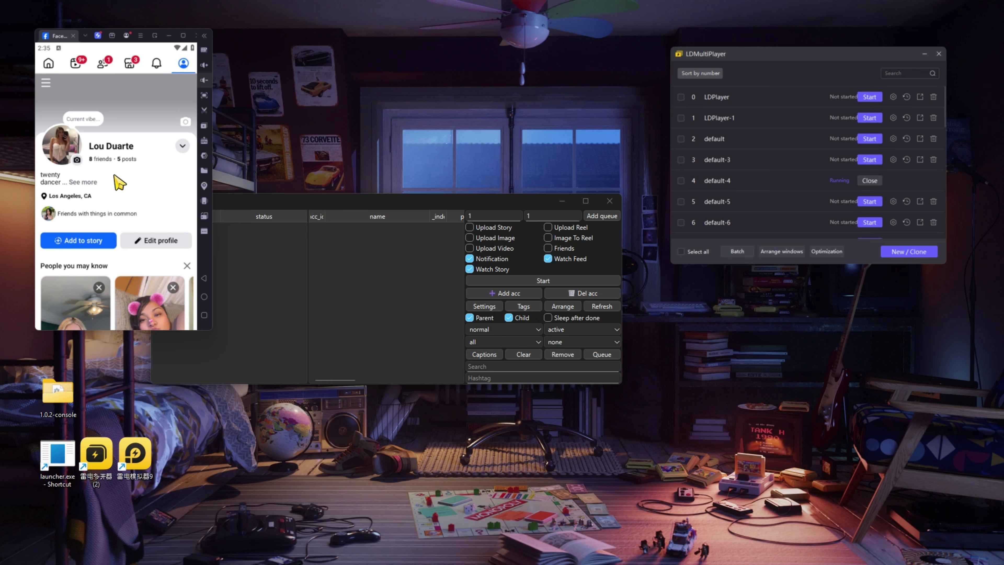
click(354, 275)
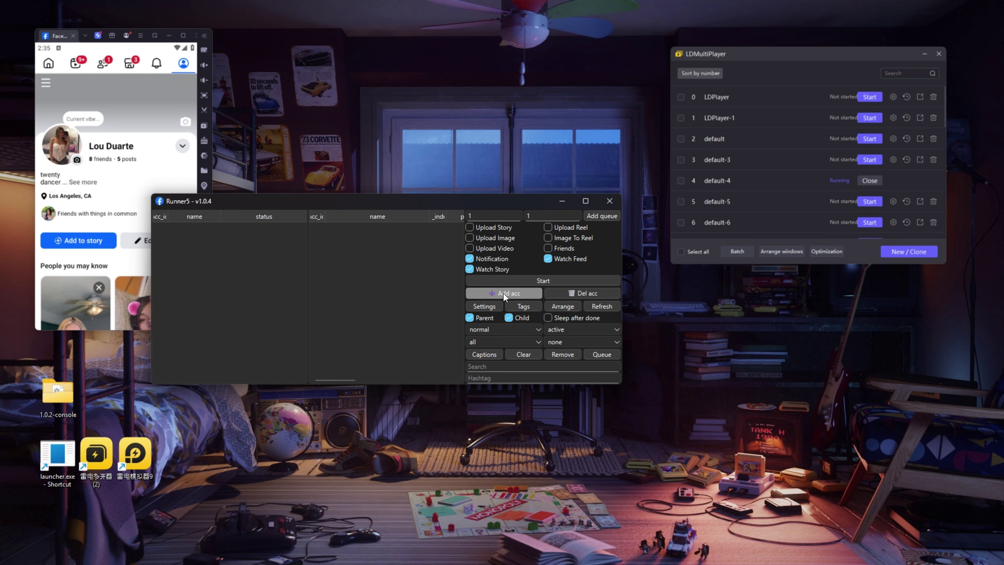
Step: In a new Add Account form, enter the account's name, LD Index 4 and the PK Index
drag(345, 204, 399, 213)
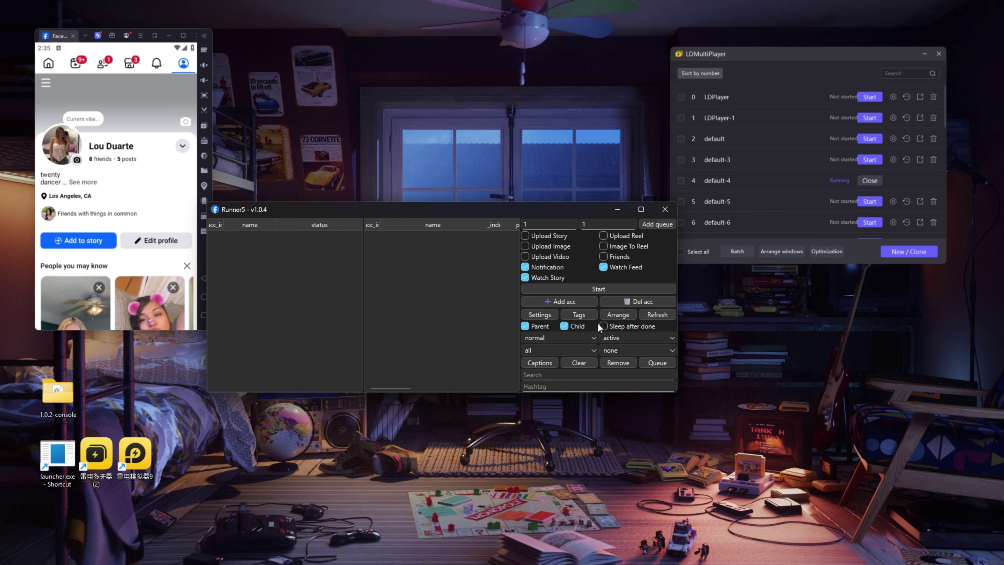
click(564, 306)
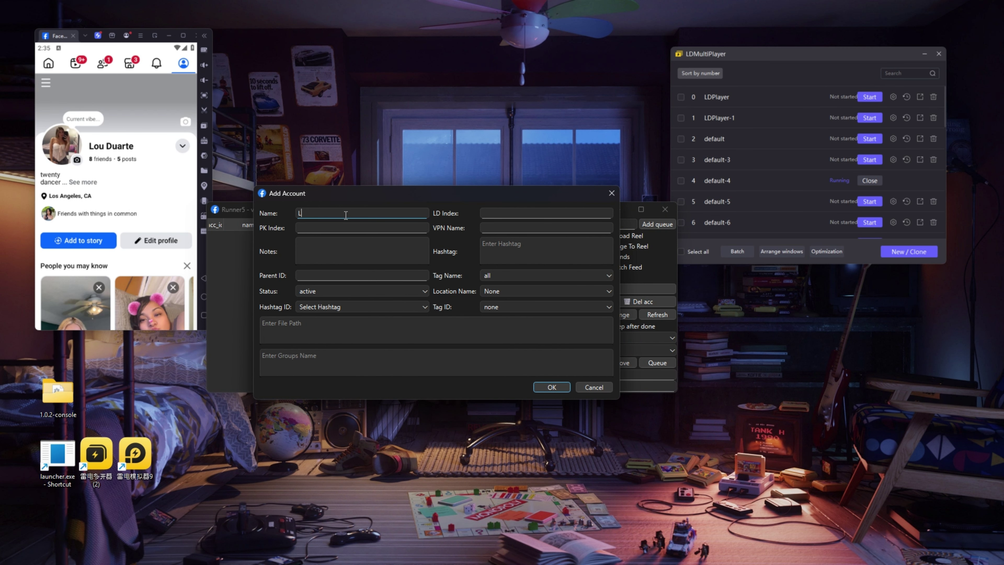
click(503, 213)
click(694, 181)
click(536, 212)
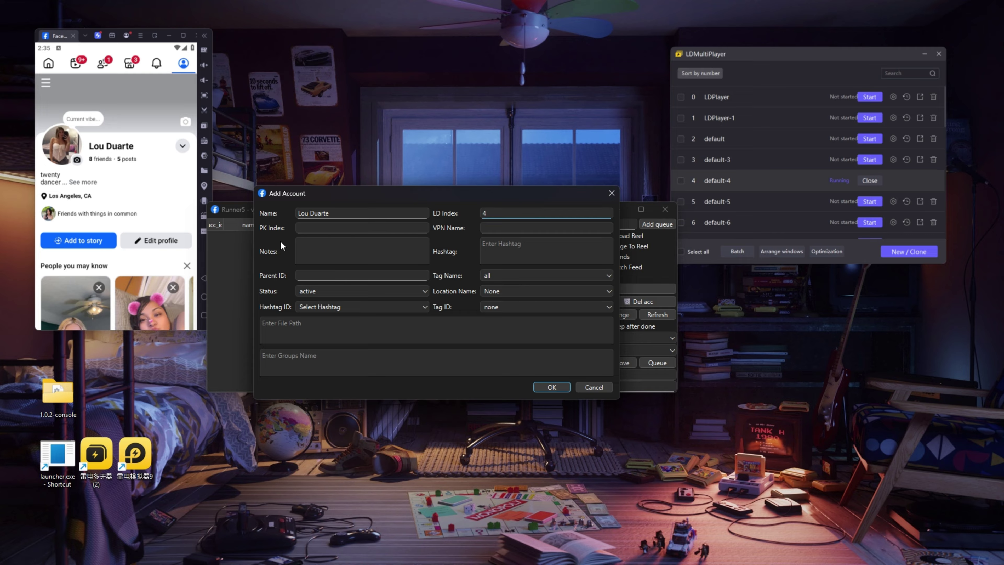
click(314, 229)
click(203, 297)
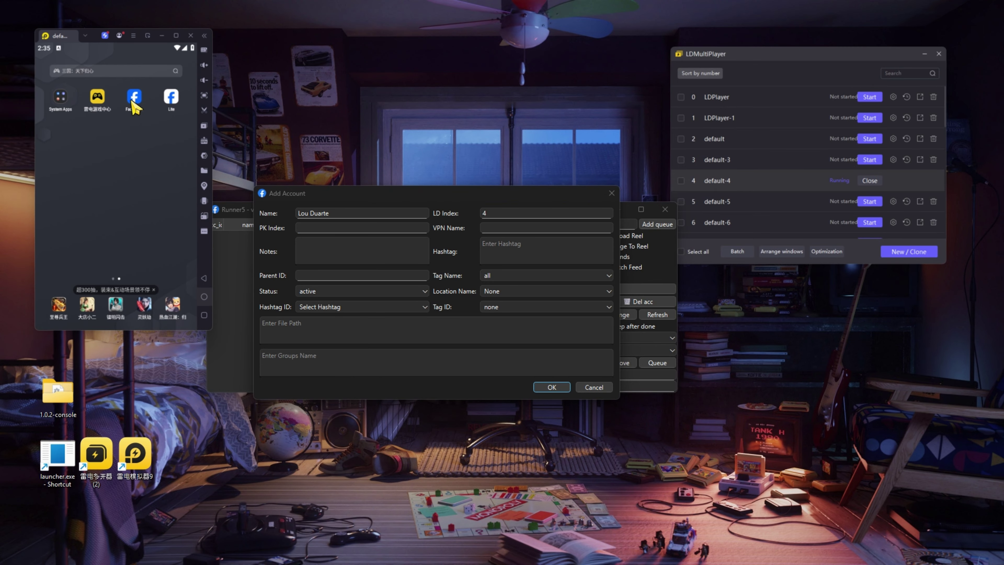
key(alt+Tab)
text(a)
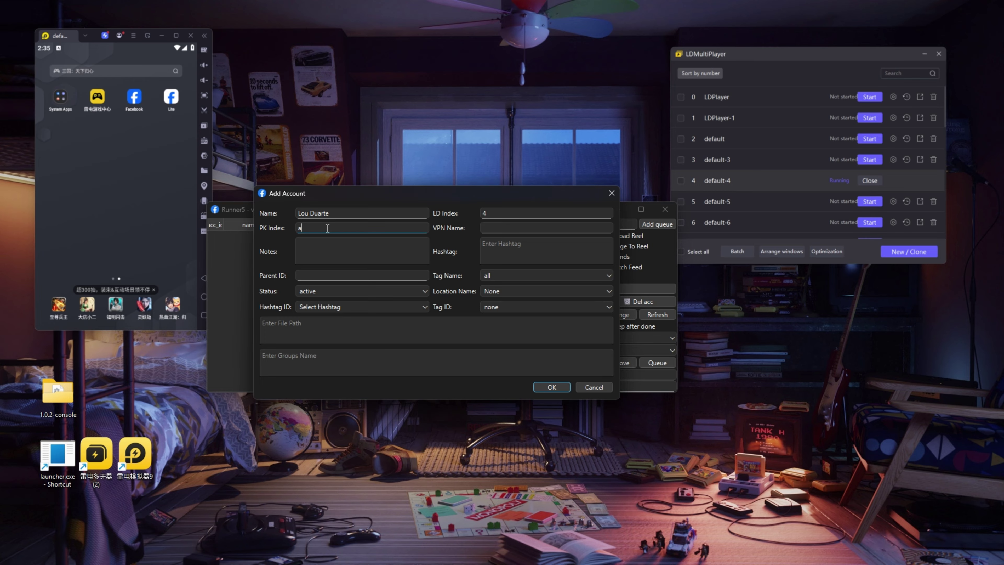
click(136, 101)
Step: Fill in the Notes field and the Hashtag field with #lou
click(537, 227)
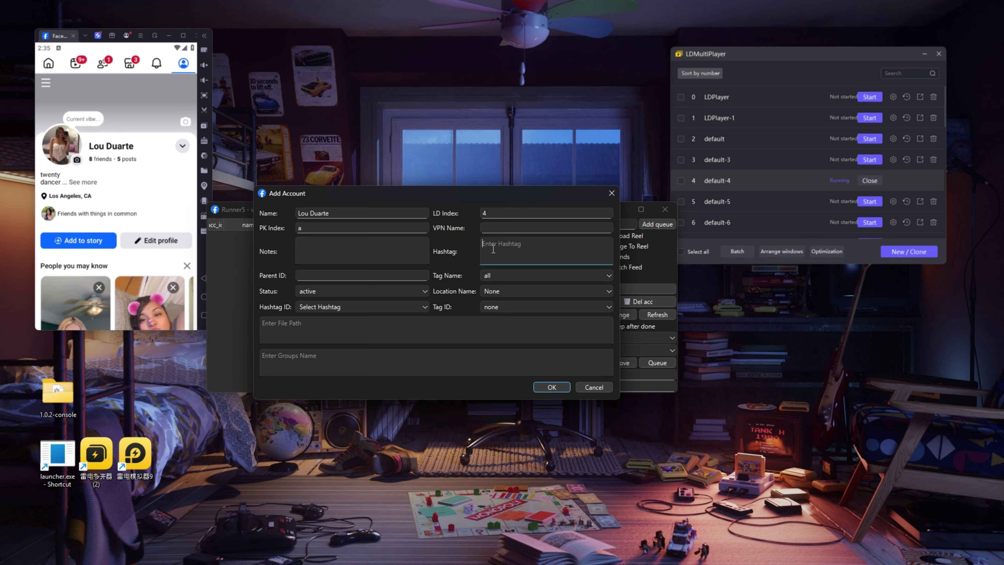
click(366, 250)
click(598, 252)
text(#lou)
click(396, 275)
drag(364, 194, 339, 266)
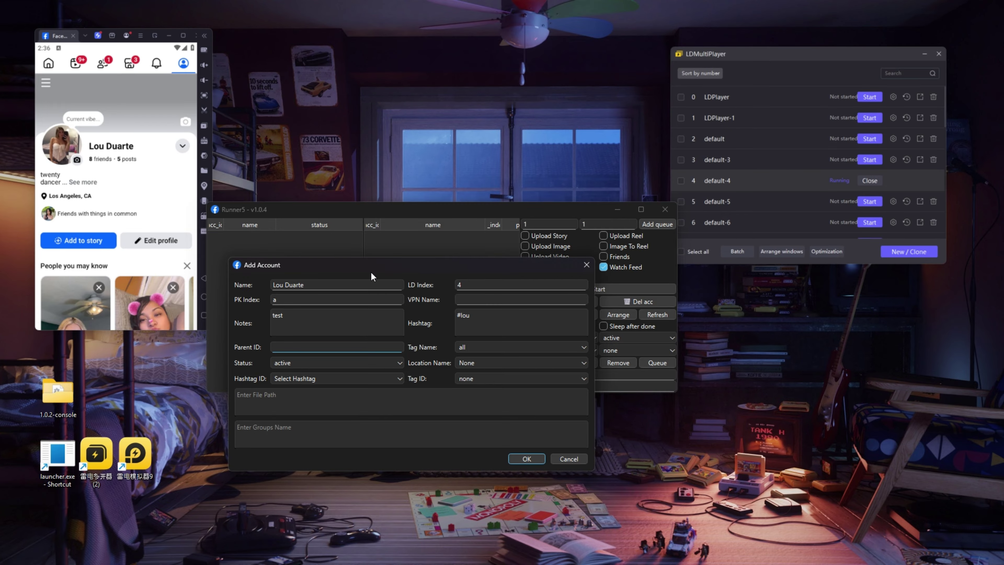
Step: Set Tag Name to notcm, Status to active and Location Name to US
click(489, 347)
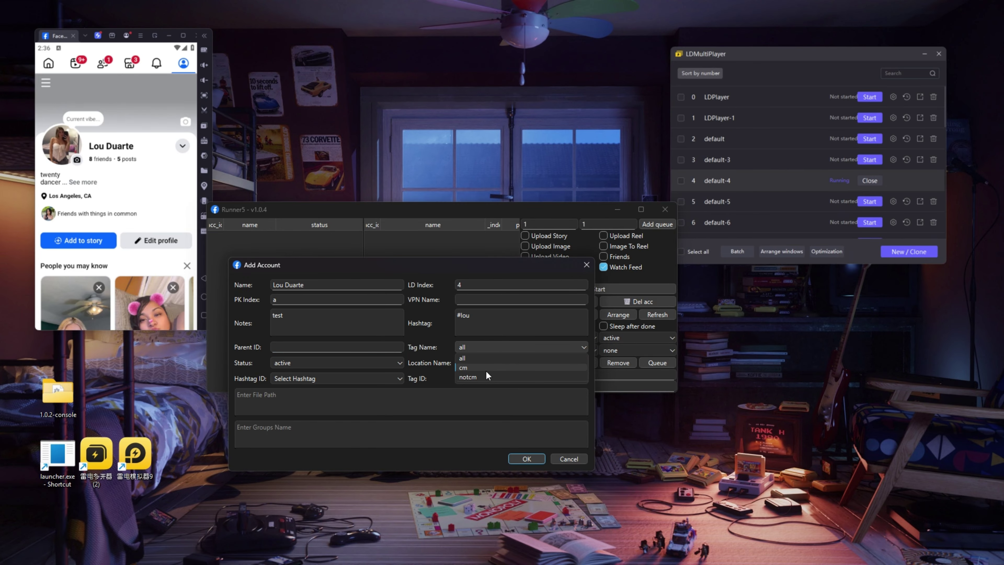
click(475, 377)
click(482, 347)
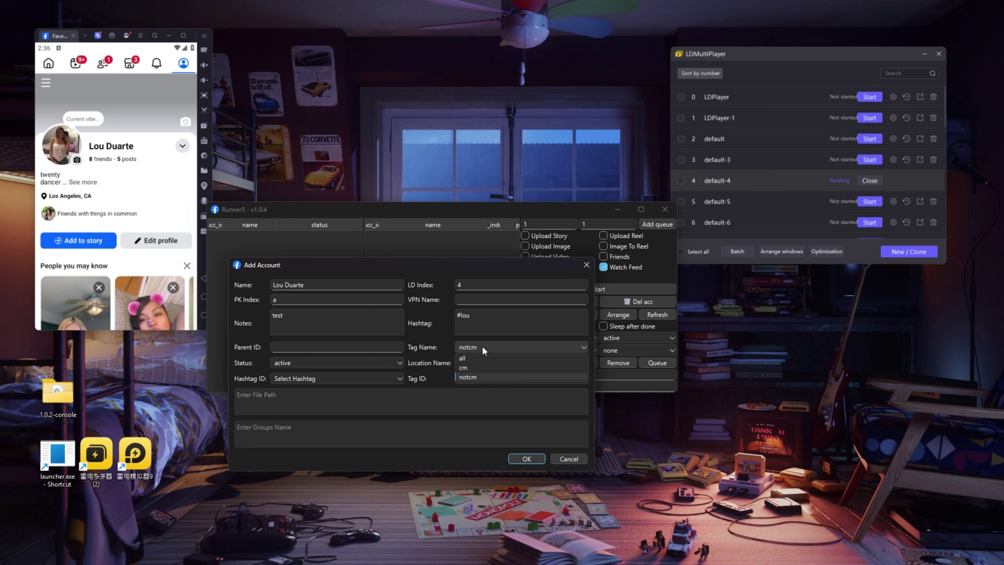
click(494, 376)
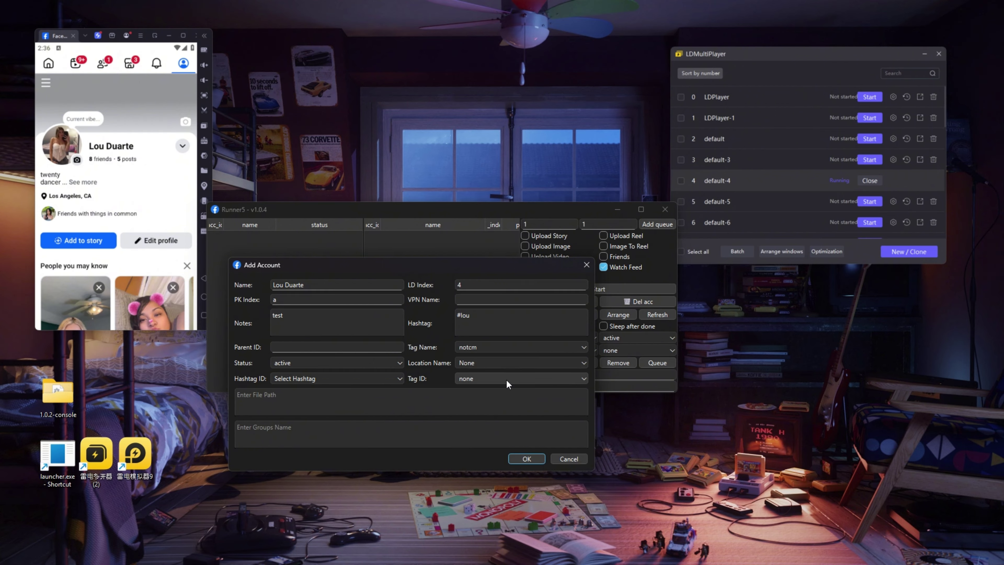
click(400, 363)
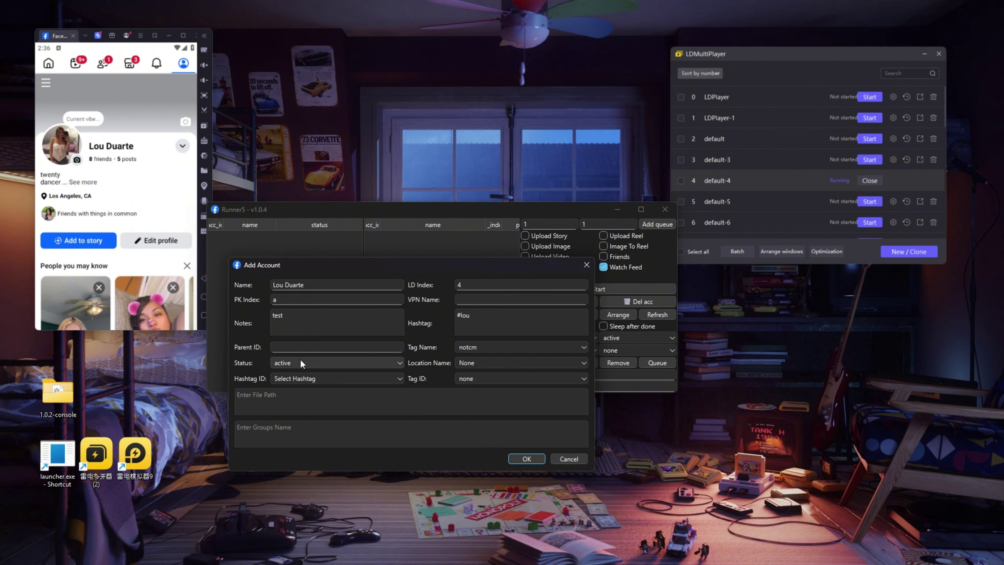
click(312, 373)
click(475, 363)
click(473, 382)
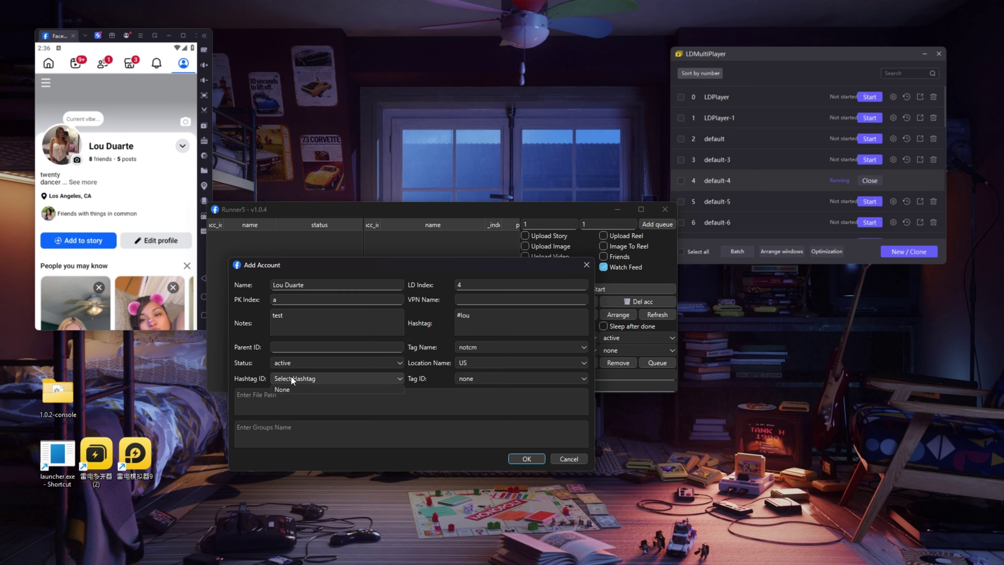
Step: Review the Hashtag ID and Tag ID choices and the file path box
click(401, 375)
click(462, 378)
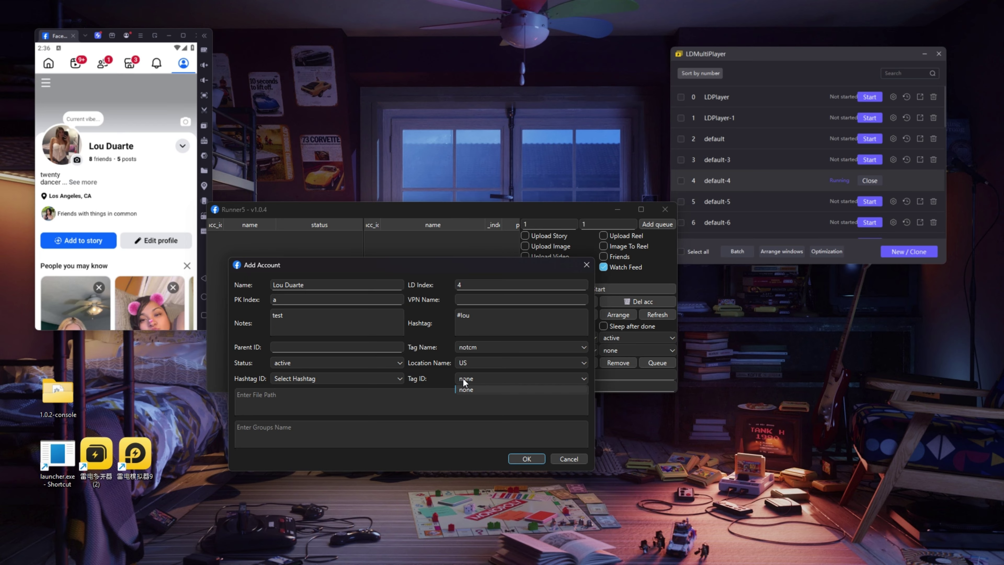
click(281, 379)
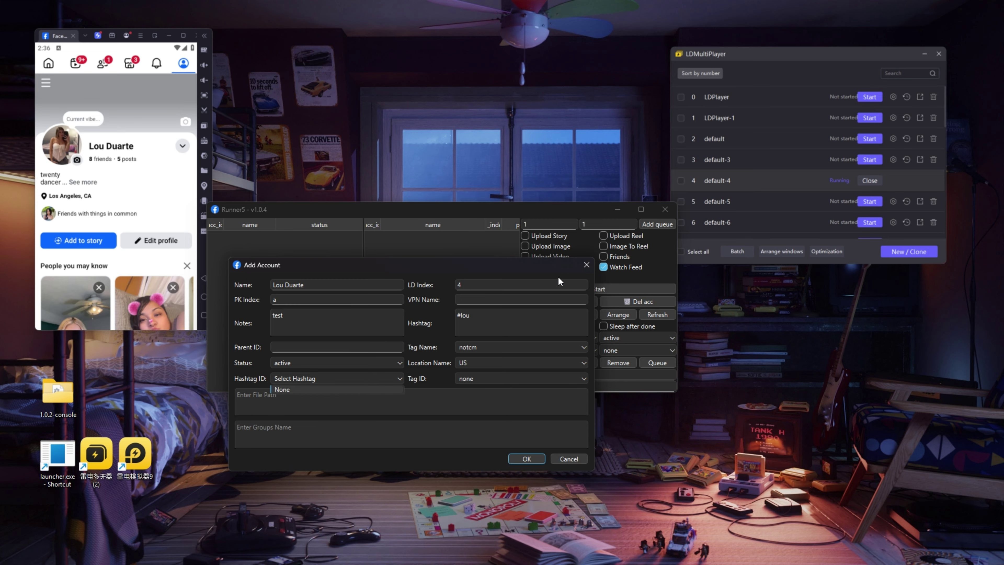
click(404, 394)
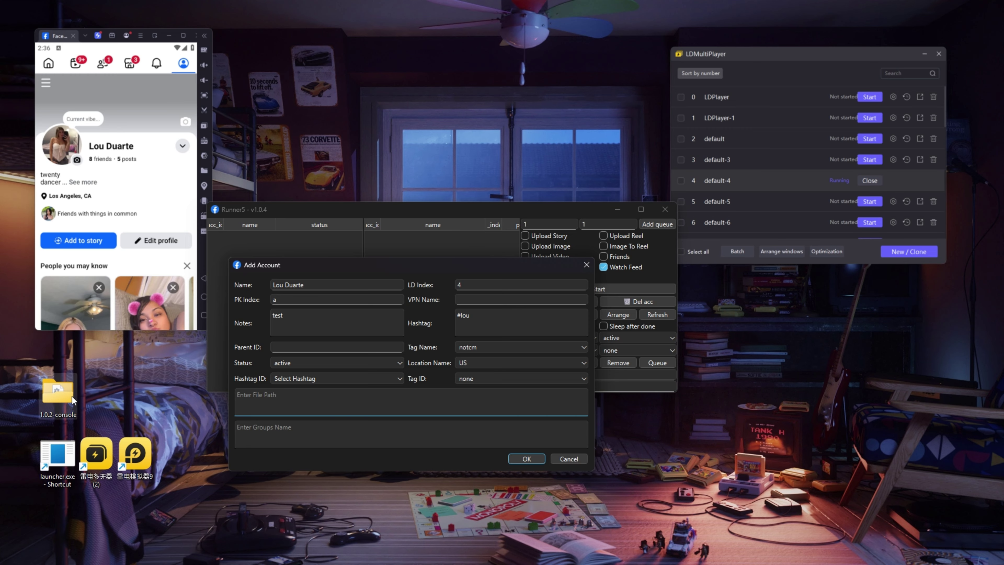
scroll(74, 152, down, 2)
scroll(71, 142, up, 2)
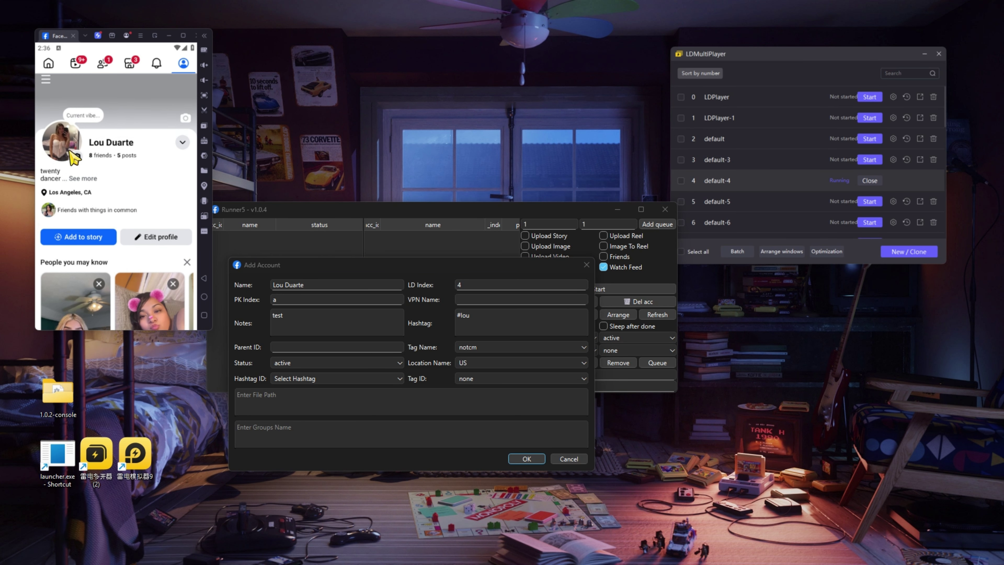
click(366, 409)
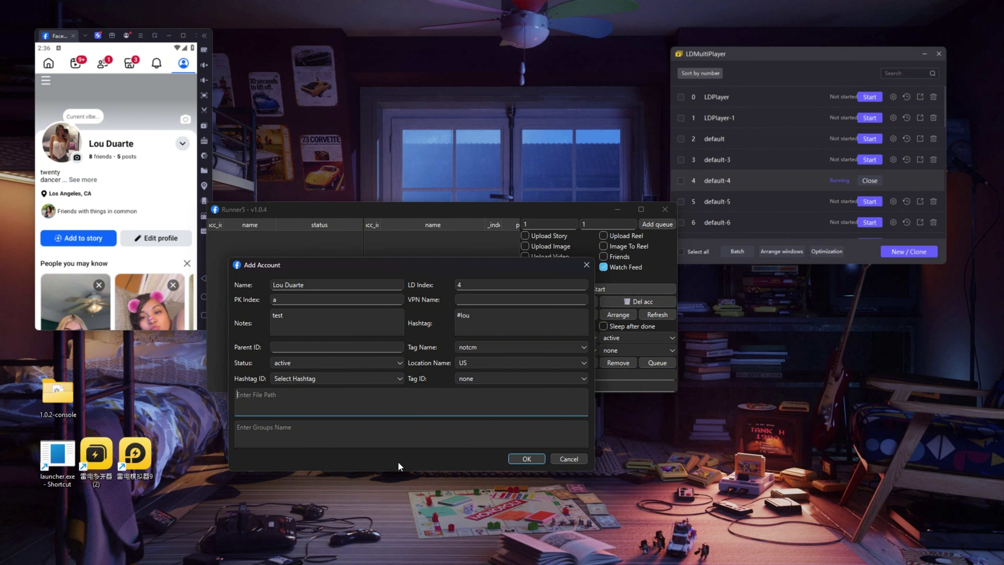
drag(392, 269, 366, 266)
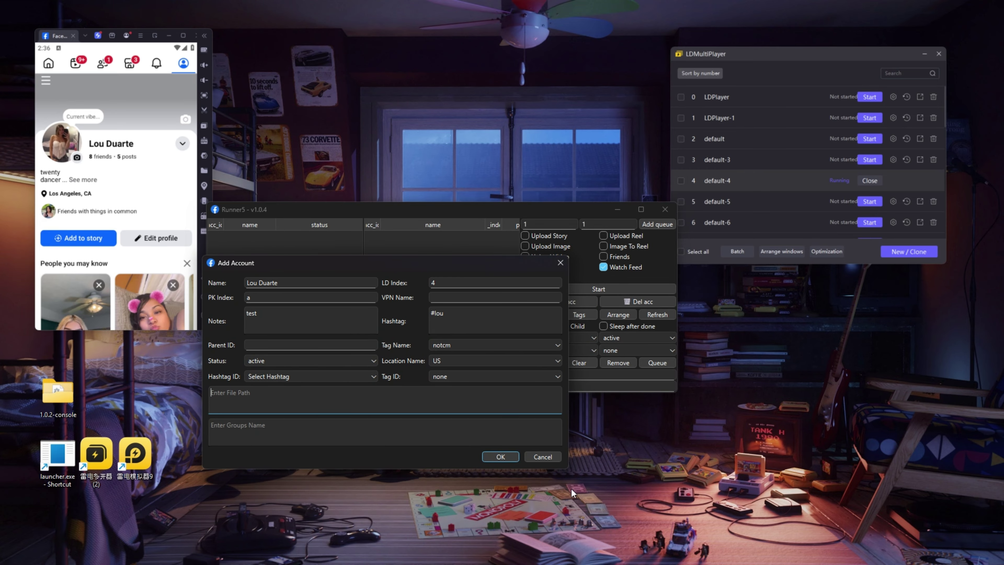
click(49, 63)
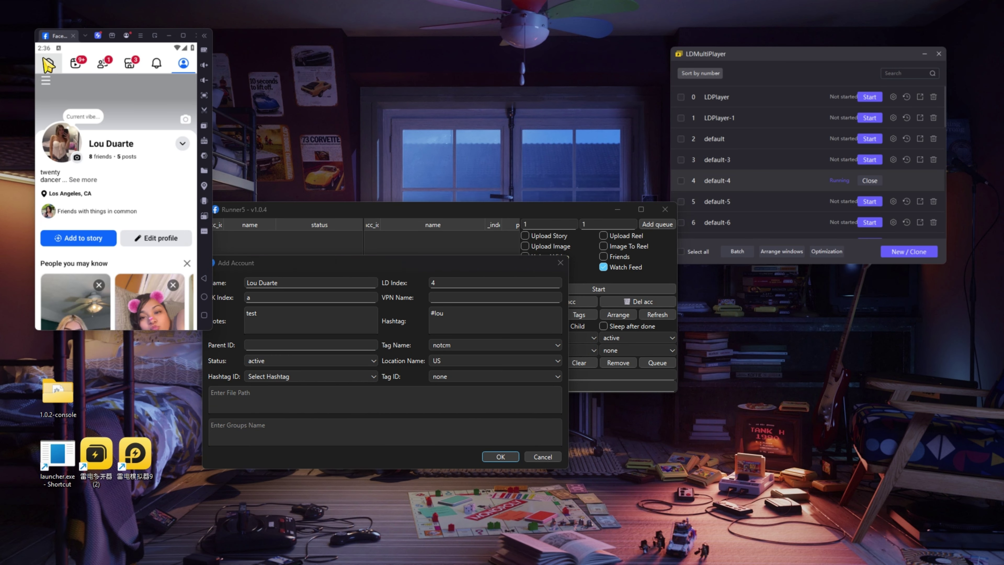
Step: Type test lines into Groups Name, then clear the field completely
click(279, 428)
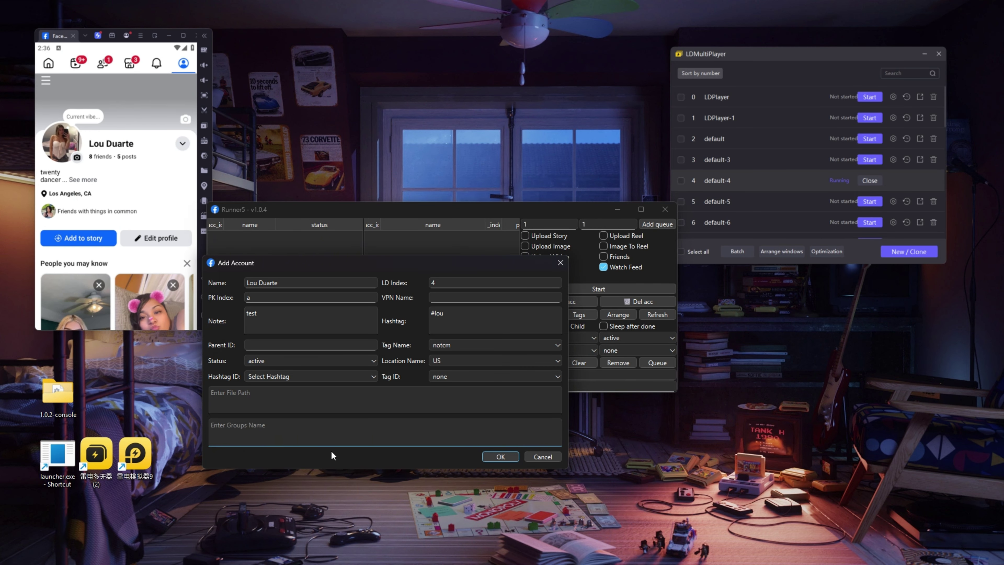
text(sdfasdf asd)
text(f)
key(Return)
text(asdfasdf)
key(Return)
text(as)
key(Return)
text(df)
key(ctrl+a)
key(BackSpace)
click(237, 394)
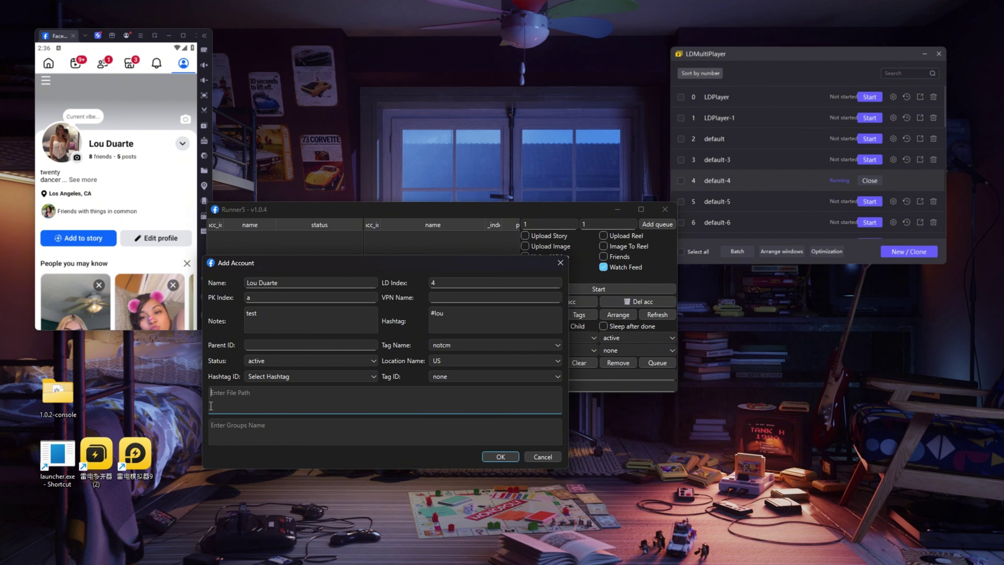
Step: Confirm the new account and move the emulator aside to uncover the desktop folders
click(500, 456)
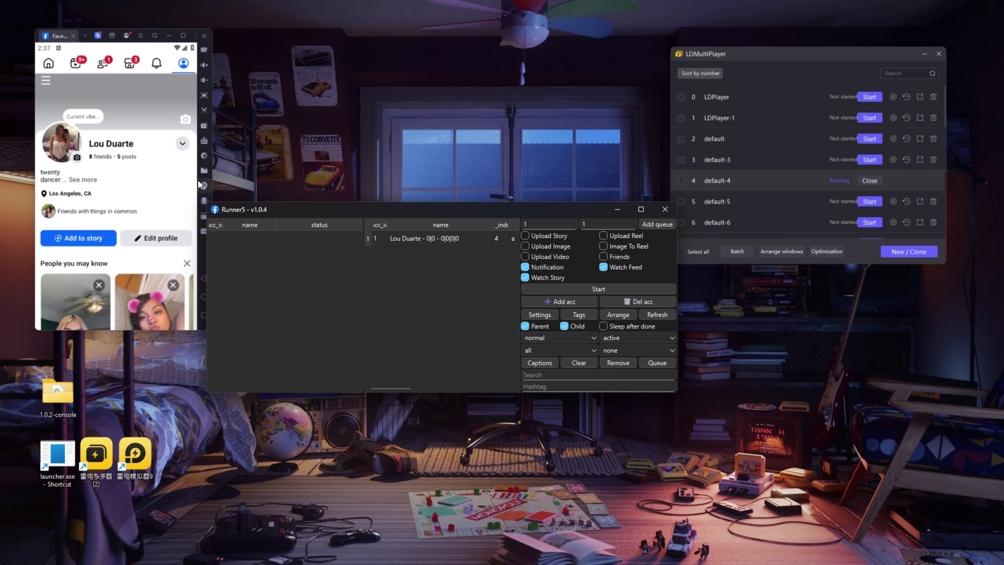
click(151, 184)
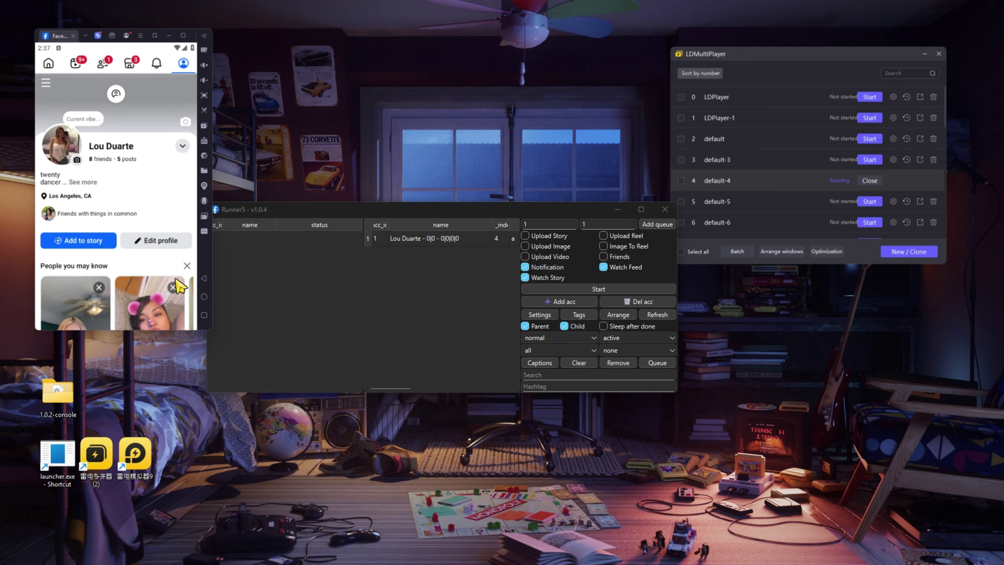
drag(205, 329, 207, 397)
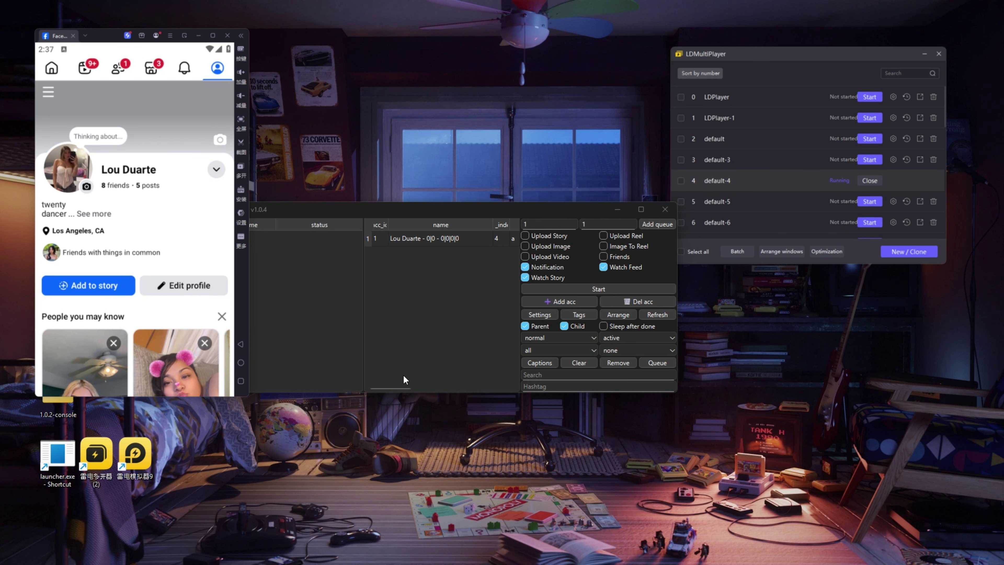
drag(99, 35, 198, 112)
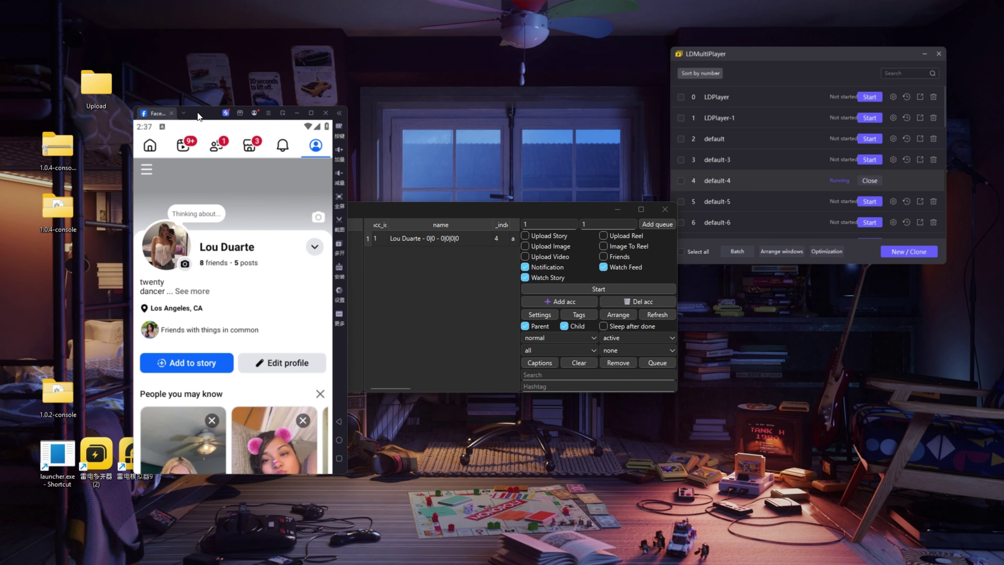
Step: Open Upload\4 and the new account's empty folder, then return to Runner5's account list
double_click(93, 89)
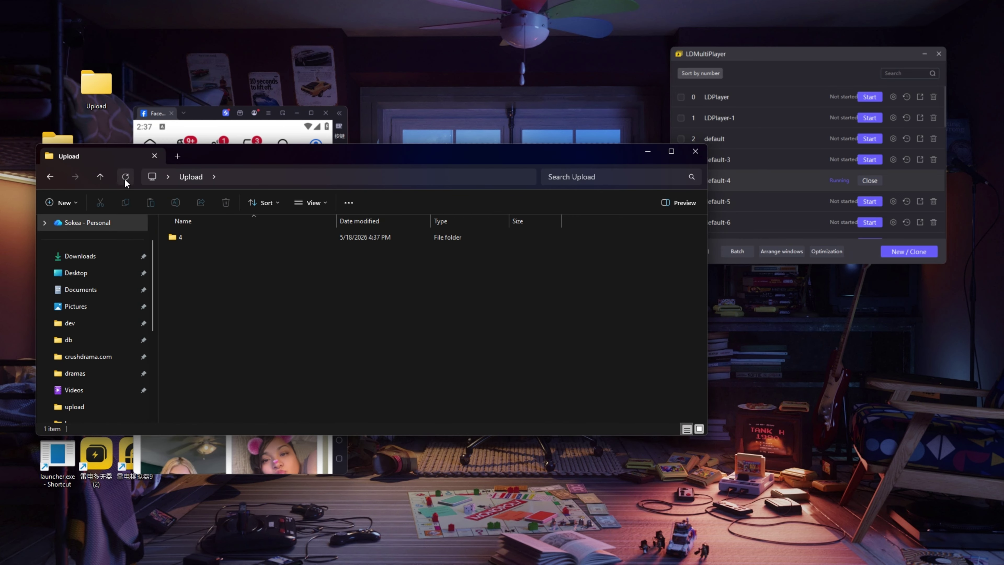
double_click(200, 236)
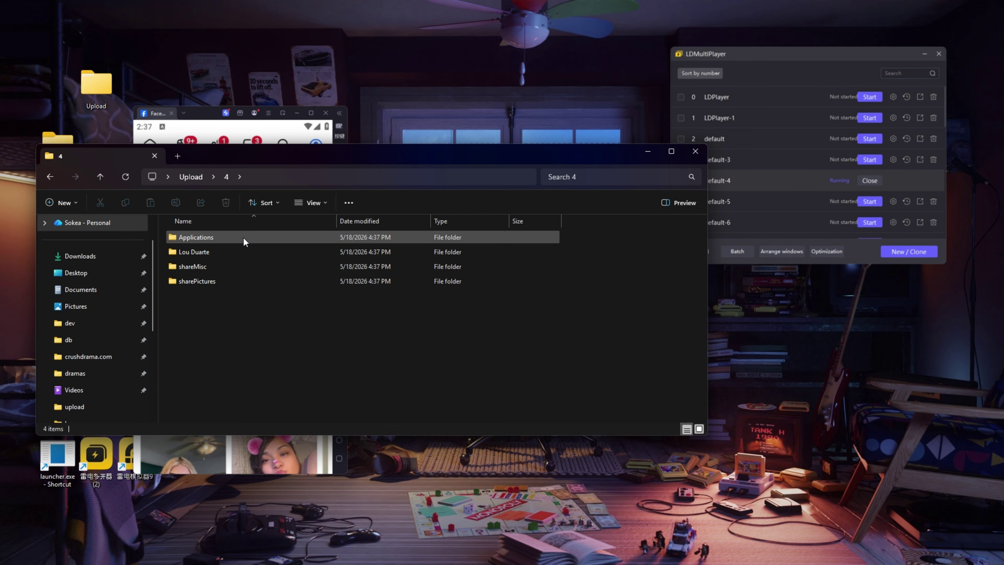
double_click(208, 252)
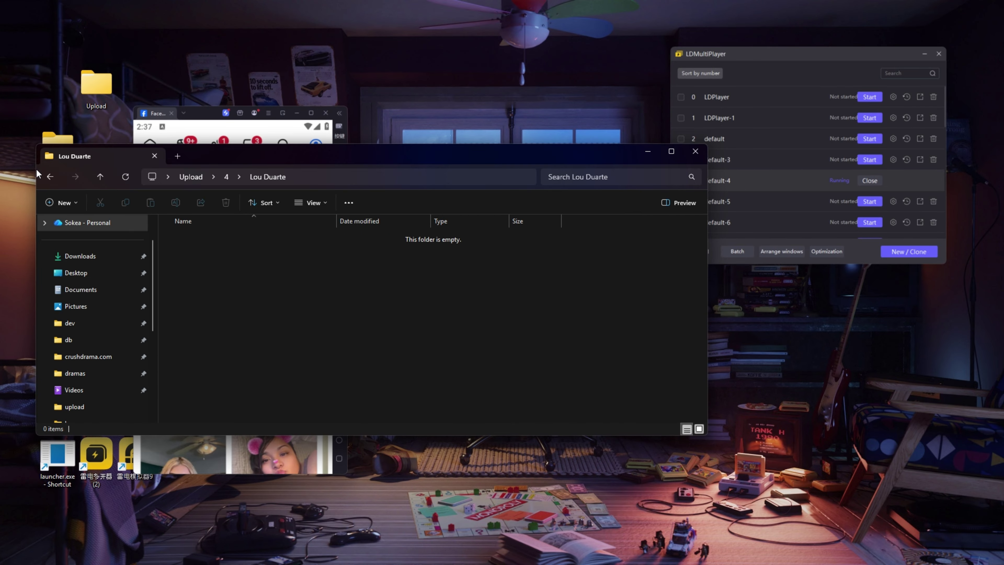
click(50, 176)
click(648, 152)
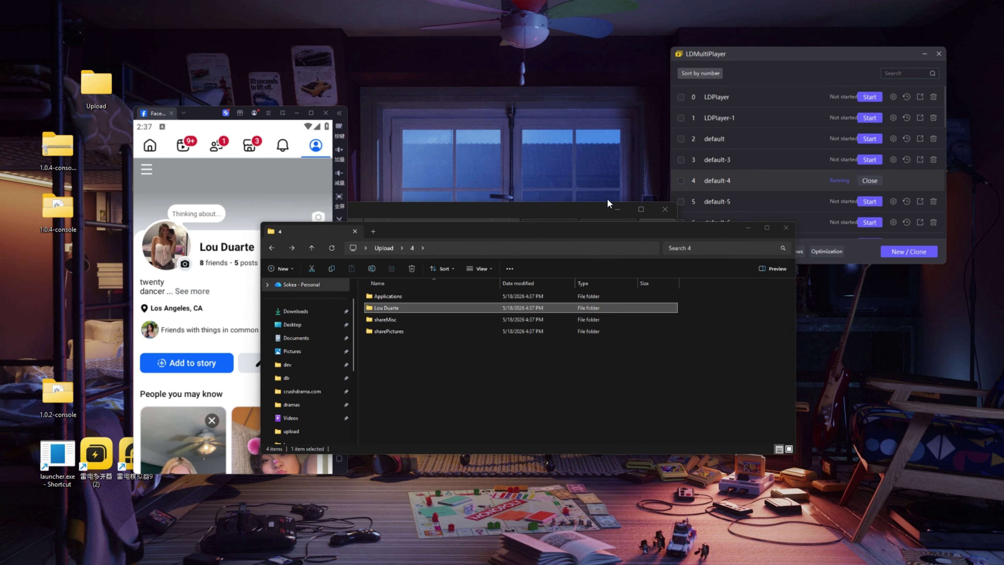
key(alt+Tab)
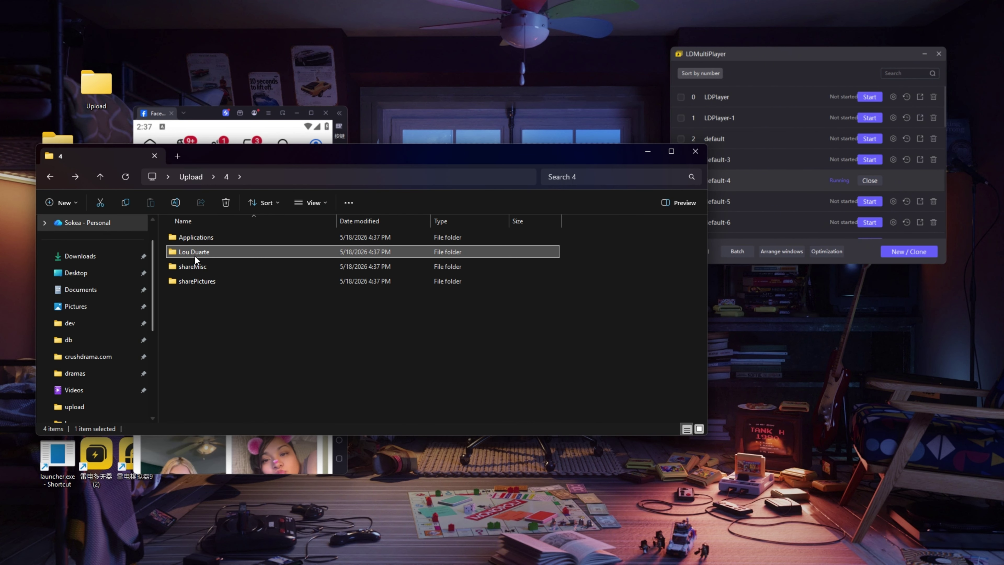
double_click(198, 255)
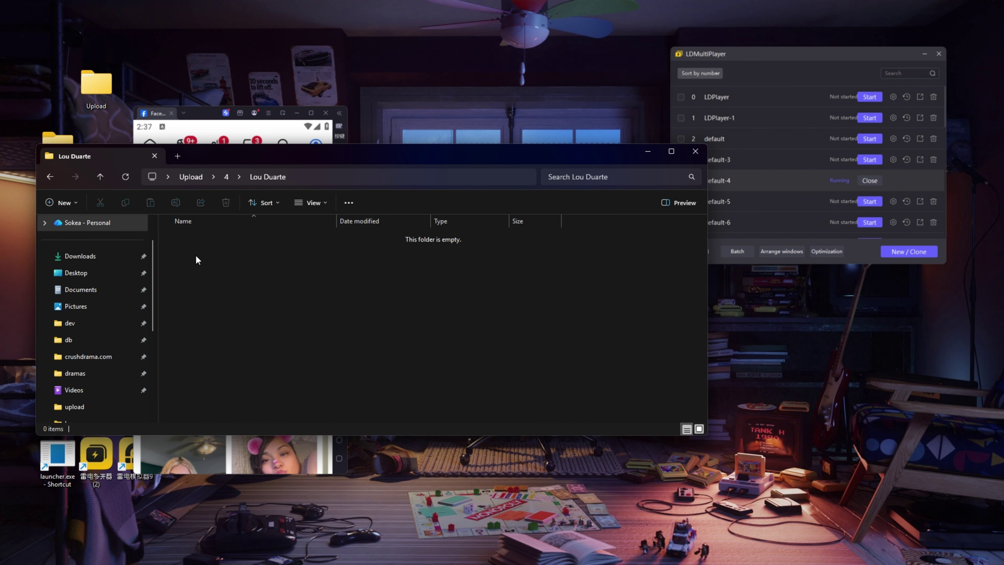
click(645, 156)
drag(210, 116, 149, 45)
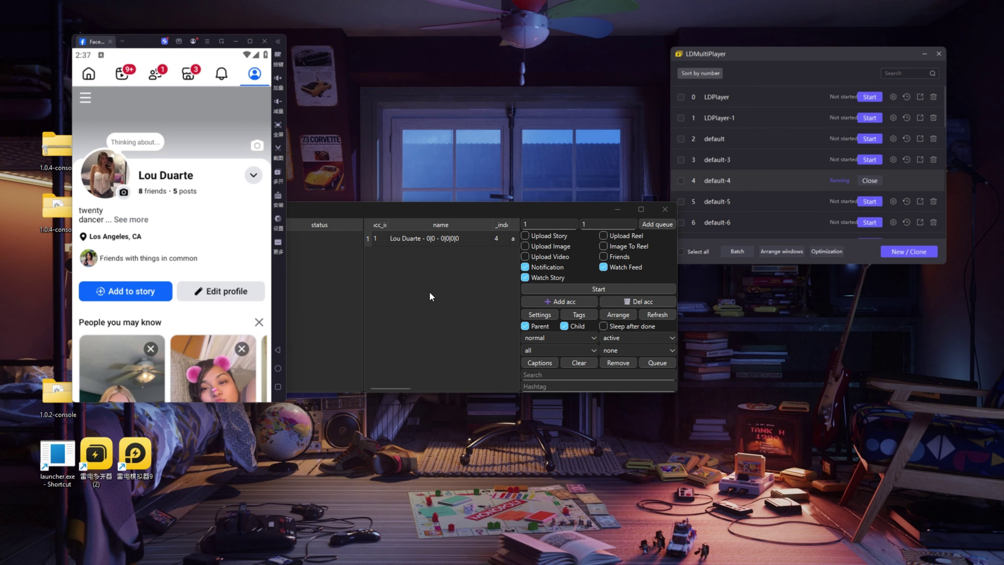
click(454, 247)
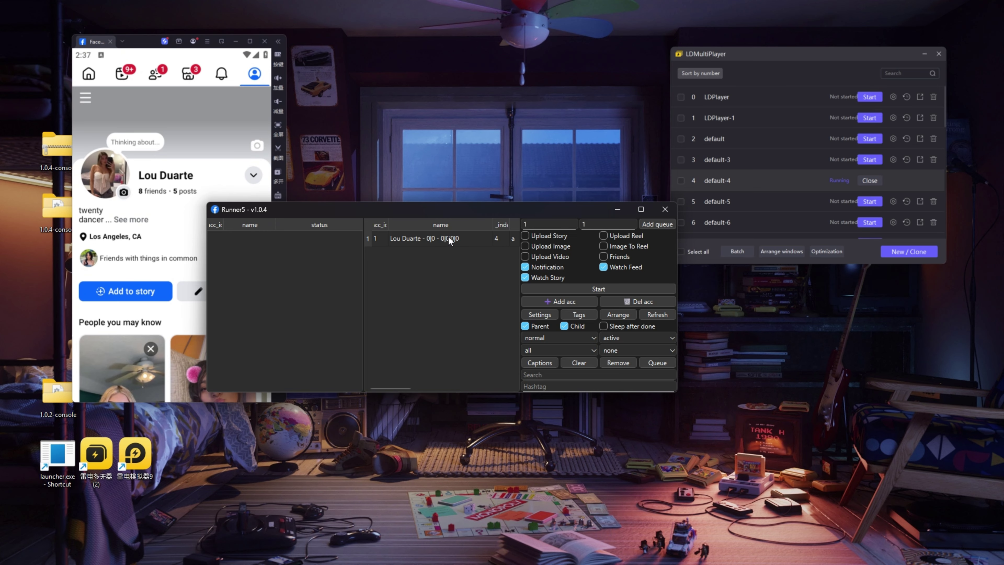
Step: Open the new account's details (0 images, 0 videos), then close its folder and details windows
double_click(448, 238)
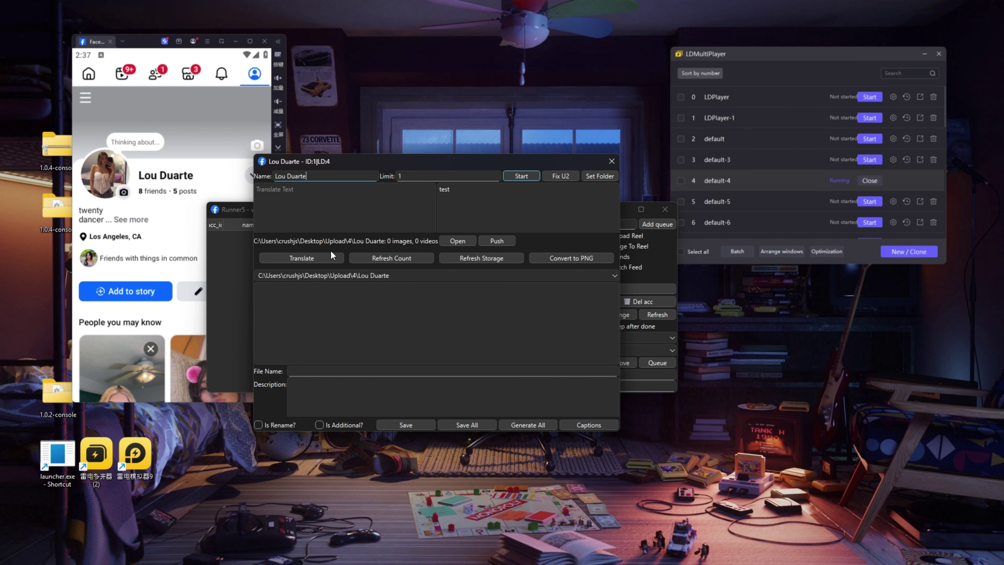
click(612, 161)
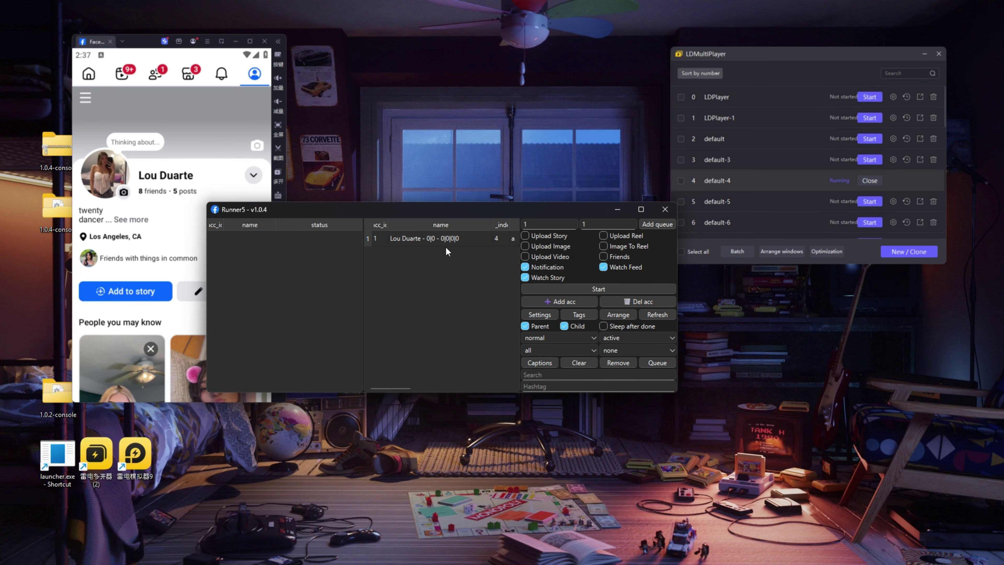
right_click(445, 238)
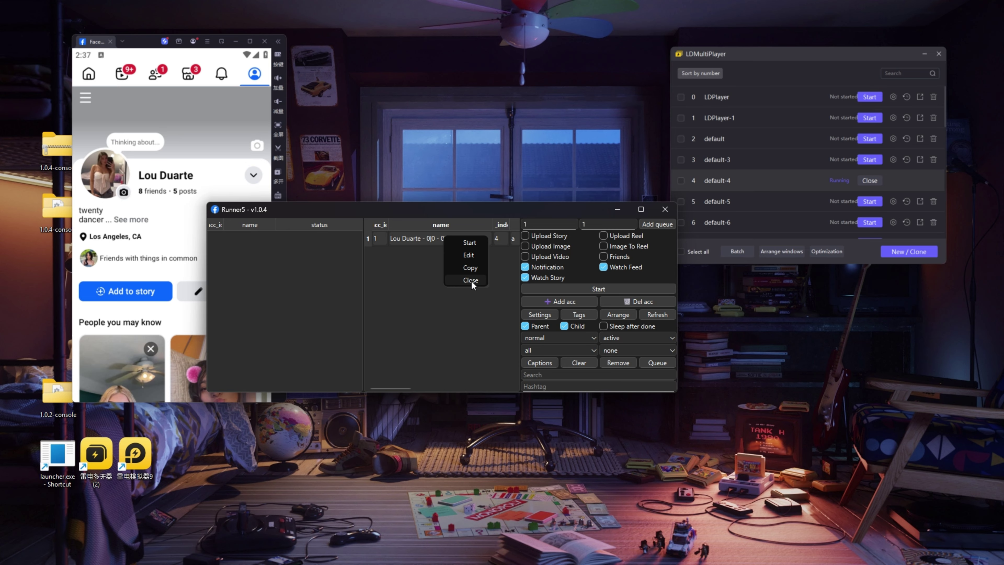
click(437, 279)
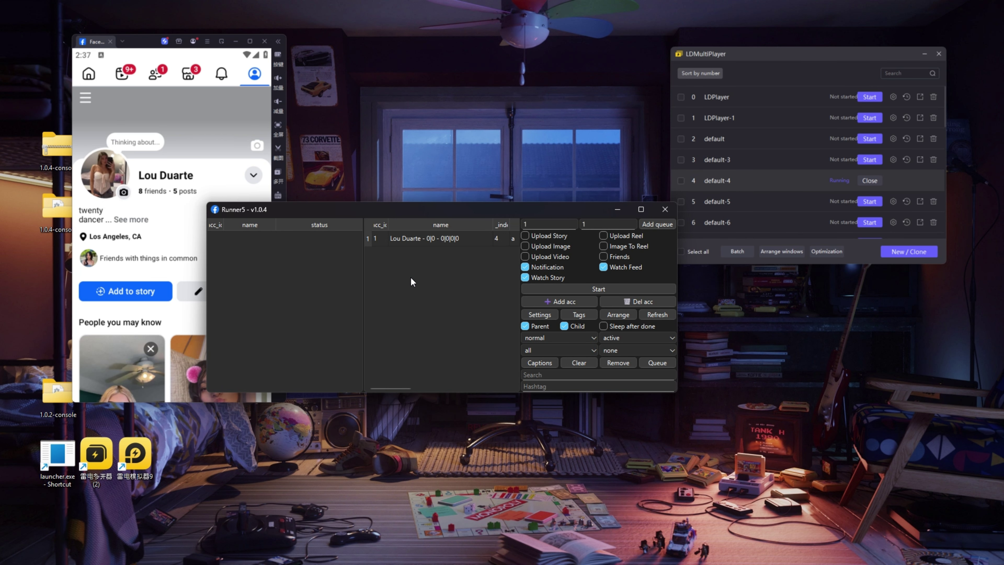
double_click(434, 240)
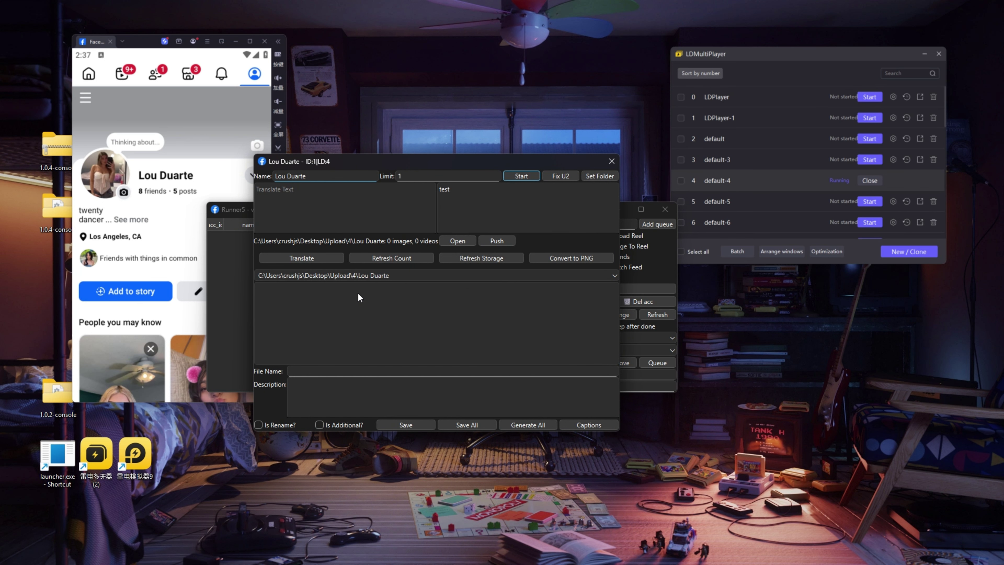
drag(251, 241, 252, 240)
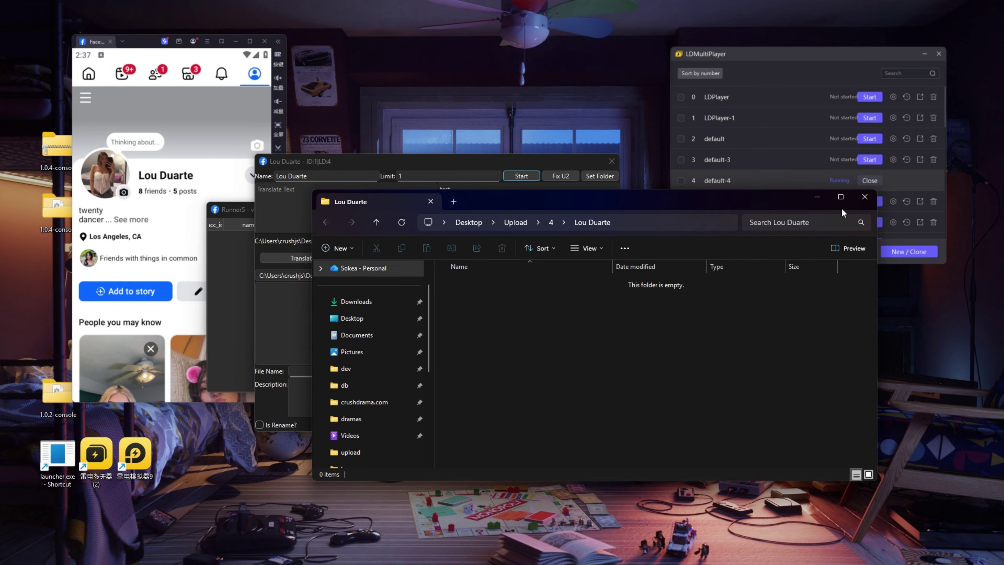
click(864, 197)
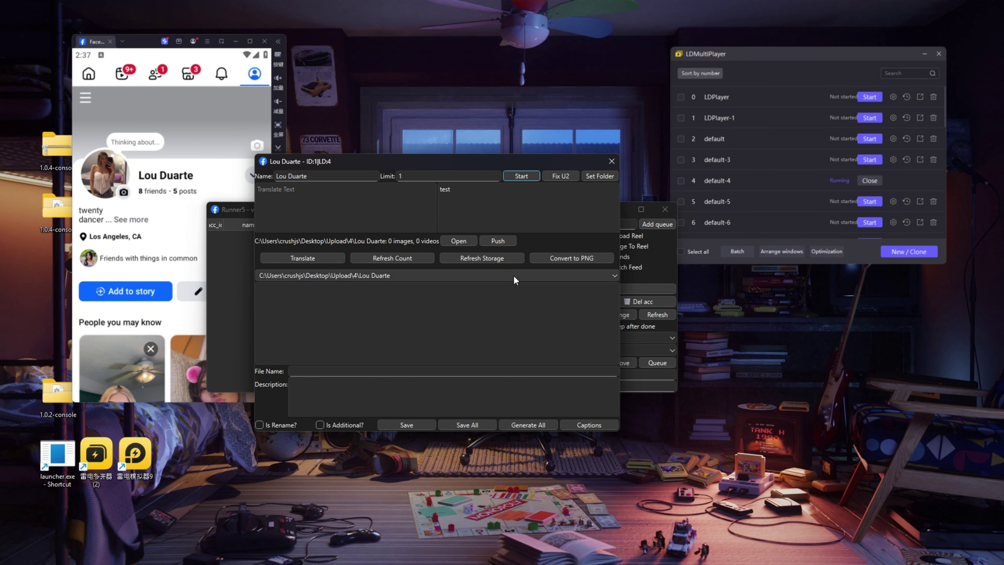
click(612, 161)
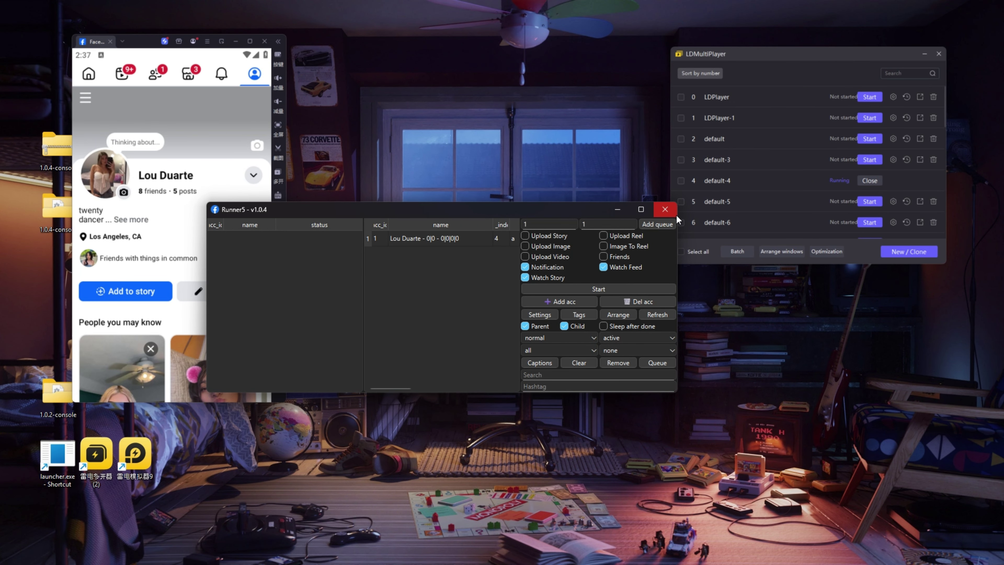
drag(178, 43, 225, 34)
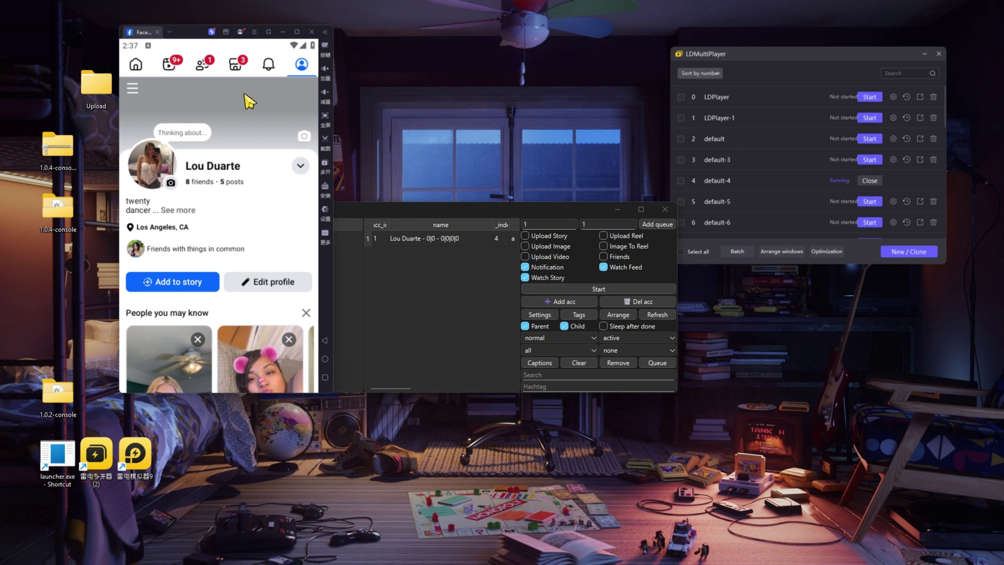
Step: Exit Runner5 and open the 1.0.2-console folder
click(670, 212)
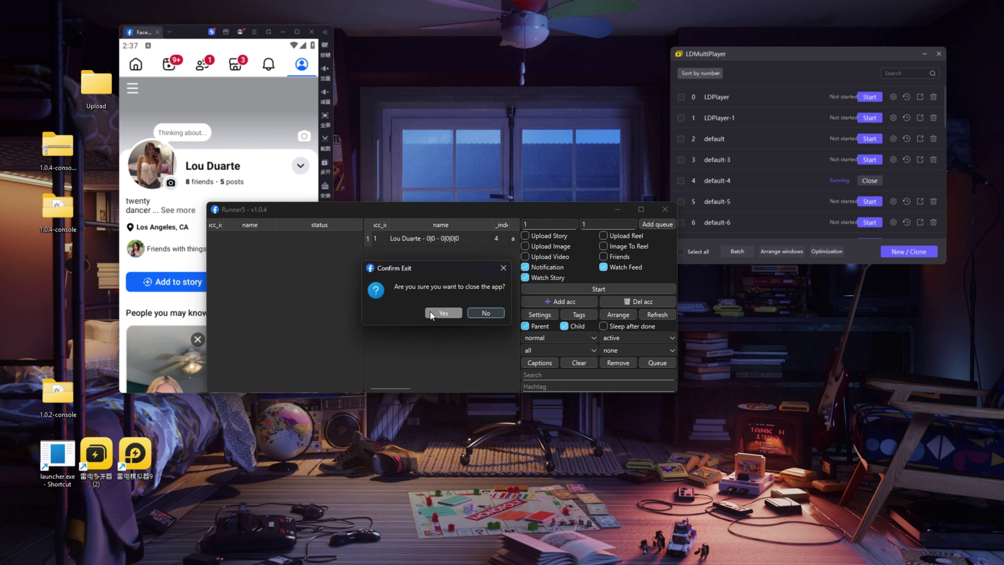
click(444, 310)
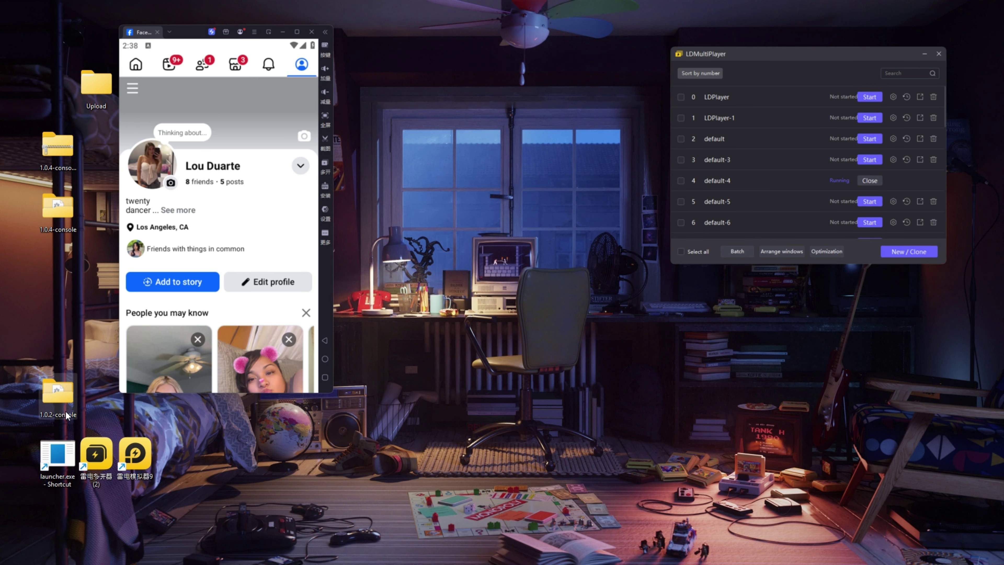
double_click(57, 393)
scroll(300, 358, up, 5)
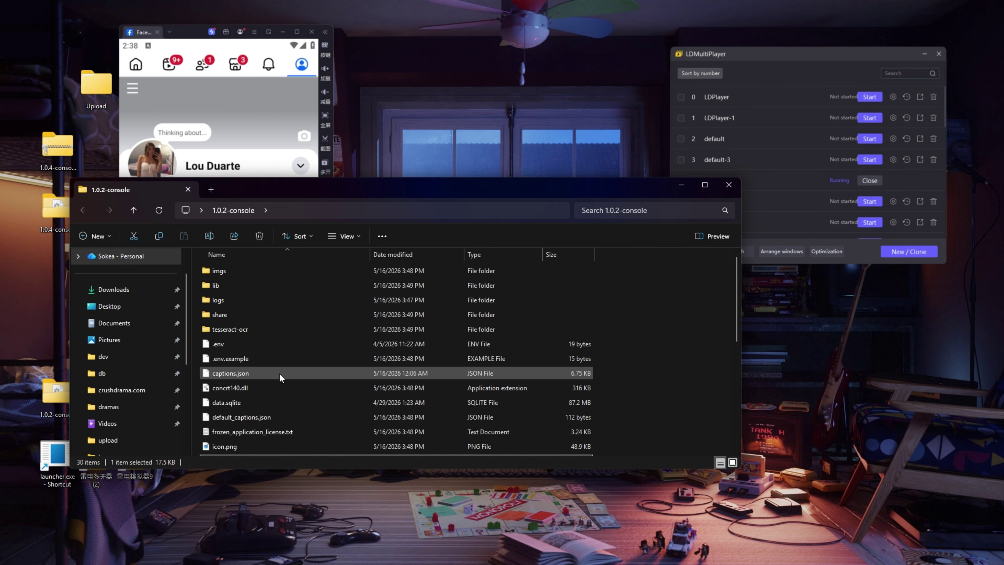
scroll(274, 376, down, 8)
scroll(255, 351, up, 5)
scroll(253, 357, down, 2)
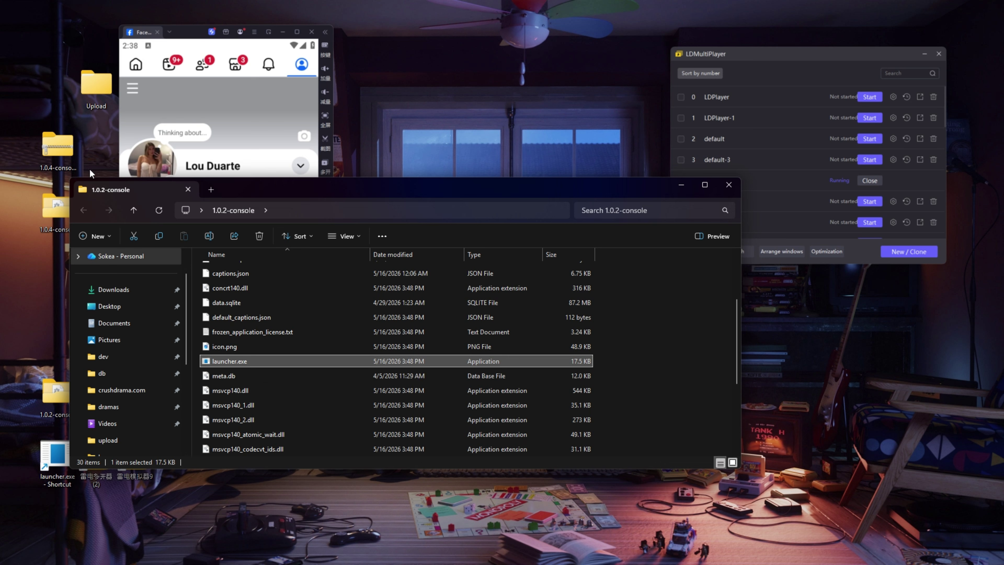
Step: Run launcher.exe from 1.0.2-console and minimize the folder window
drag(35, 86, 36, 88)
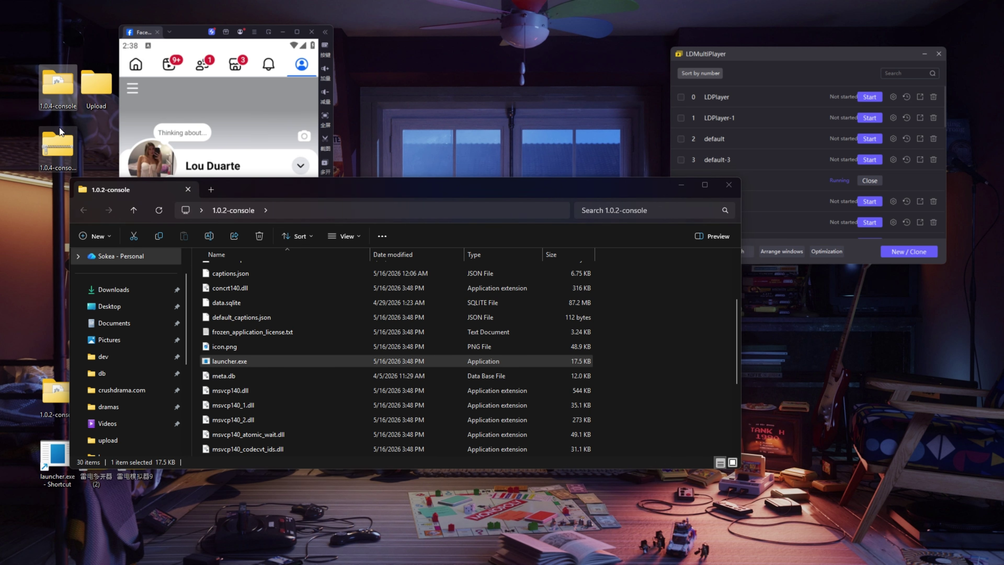
click(239, 362)
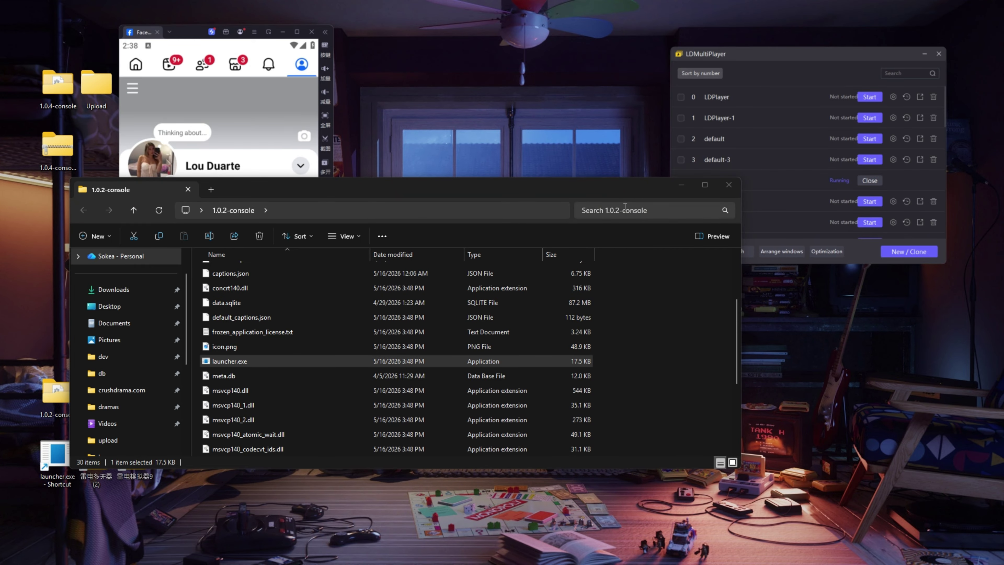
click(680, 185)
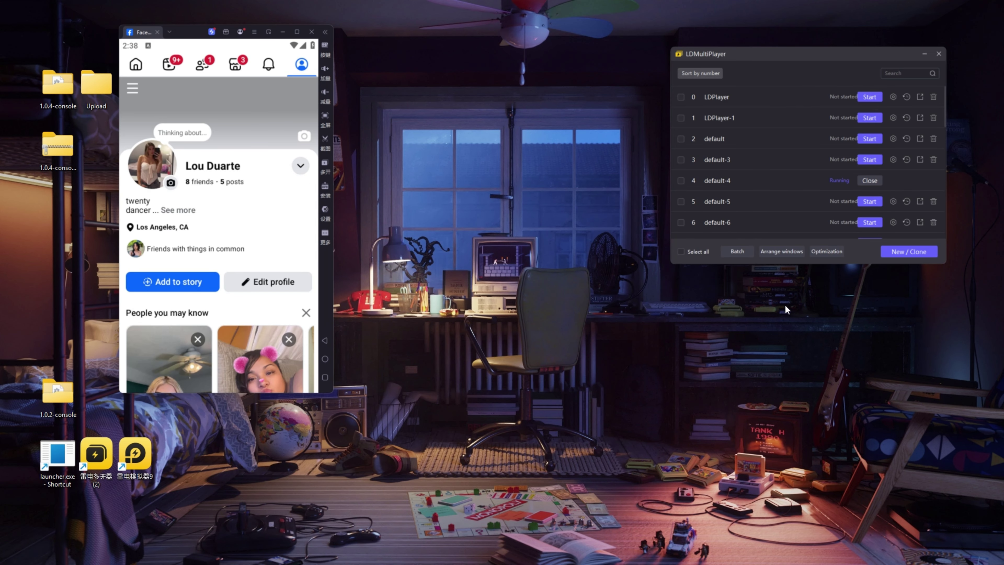
key(alt+Tab)
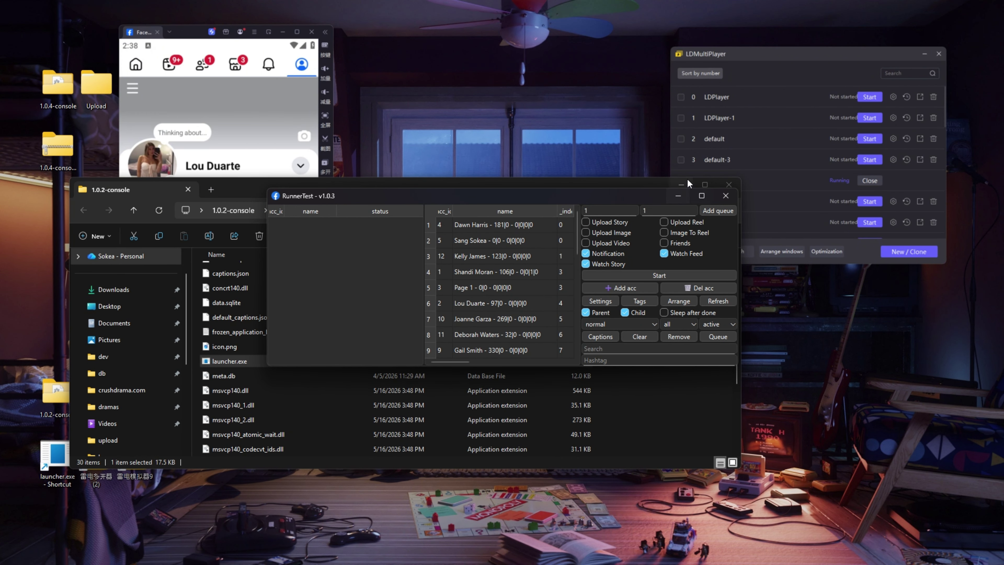
Step: Move RunnerTest v1.0.3 under the Facebook profile, untick Child, and select rows 4 to 8
click(680, 184)
drag(632, 195, 584, 309)
scroll(466, 429, down, 7)
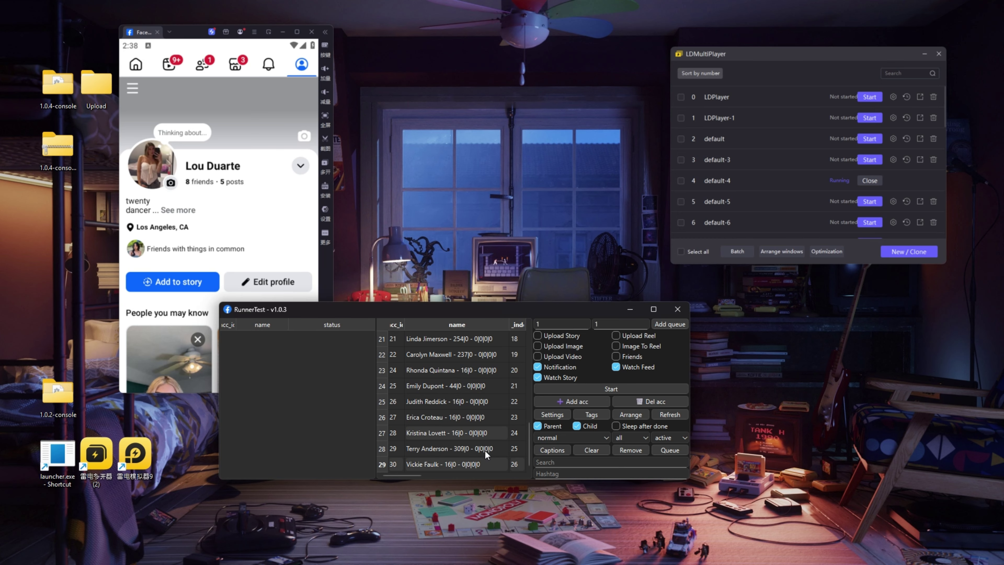
click(485, 460)
click(587, 422)
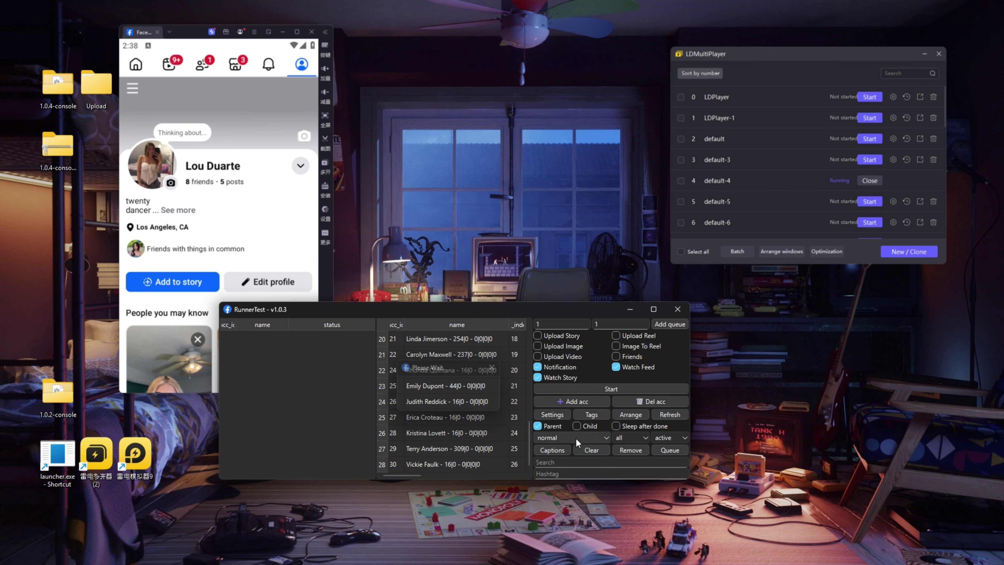
scroll(482, 434, up, 7)
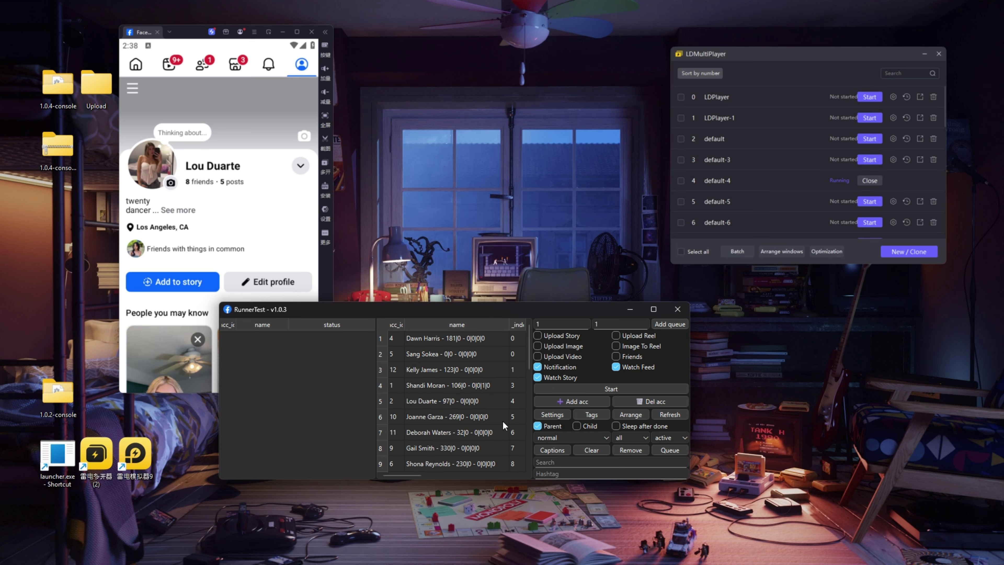
click(490, 388)
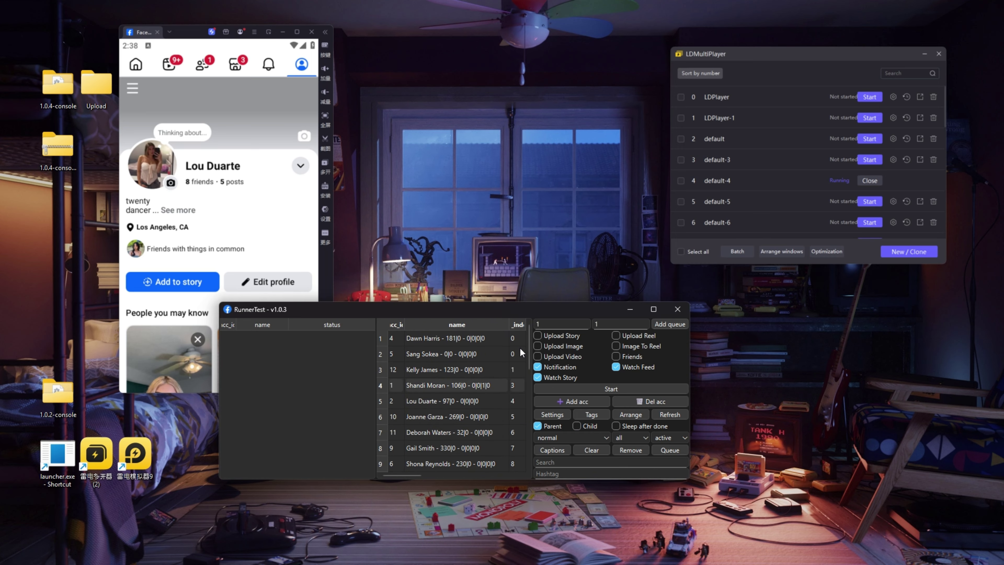
click(474, 367)
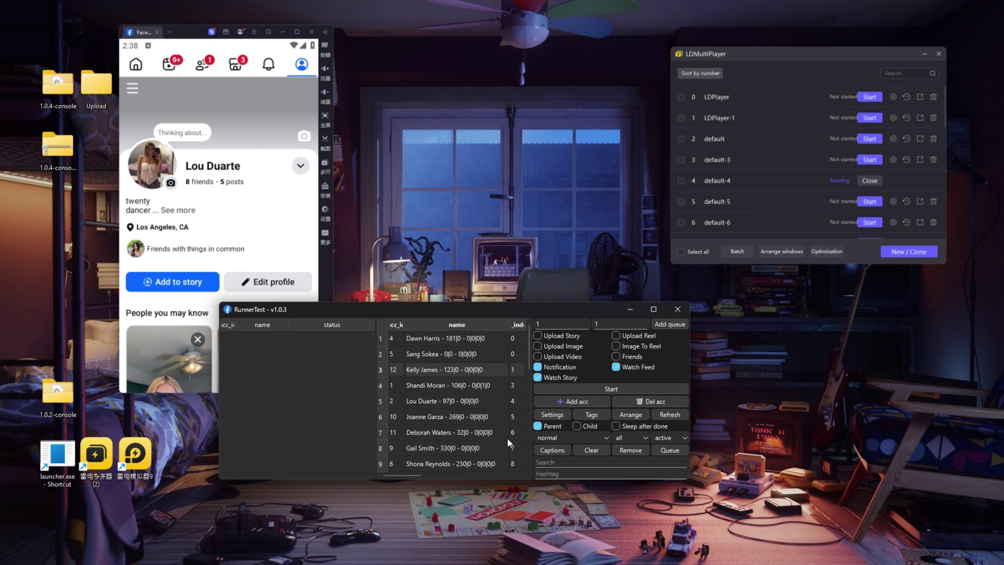
shift+click(493, 447)
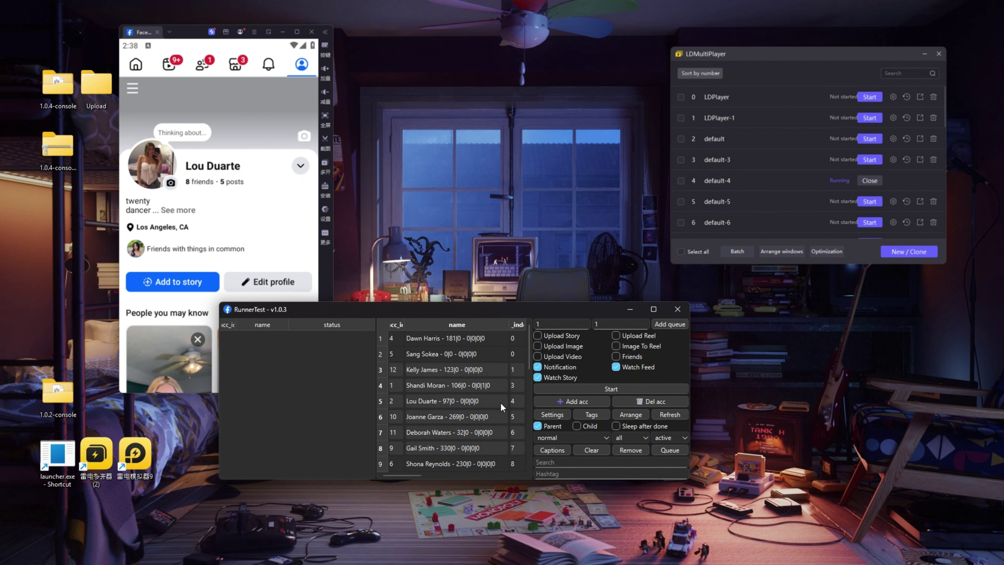
Step: Select the row-5 account and replace its queue count value of 2
click(460, 403)
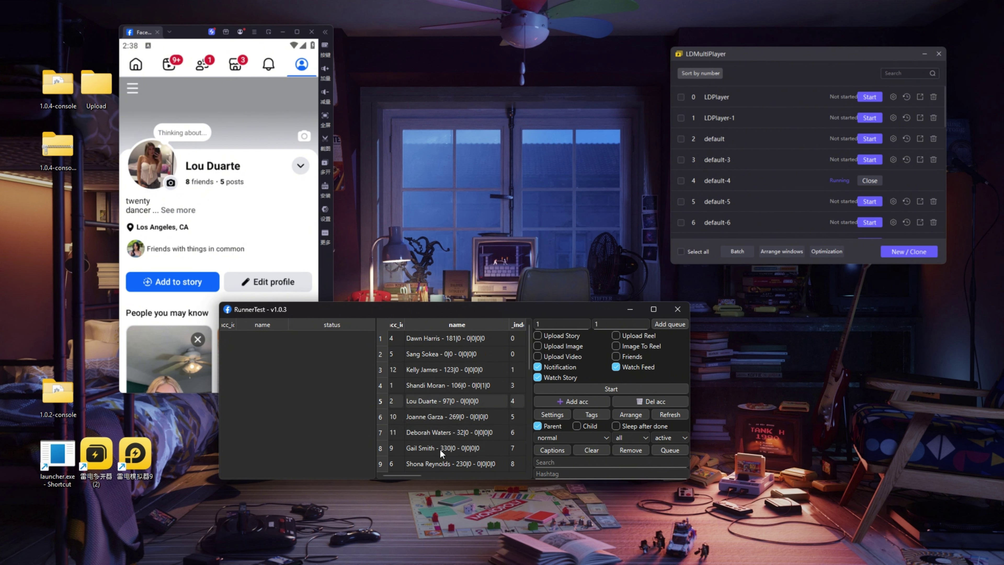
click(479, 418)
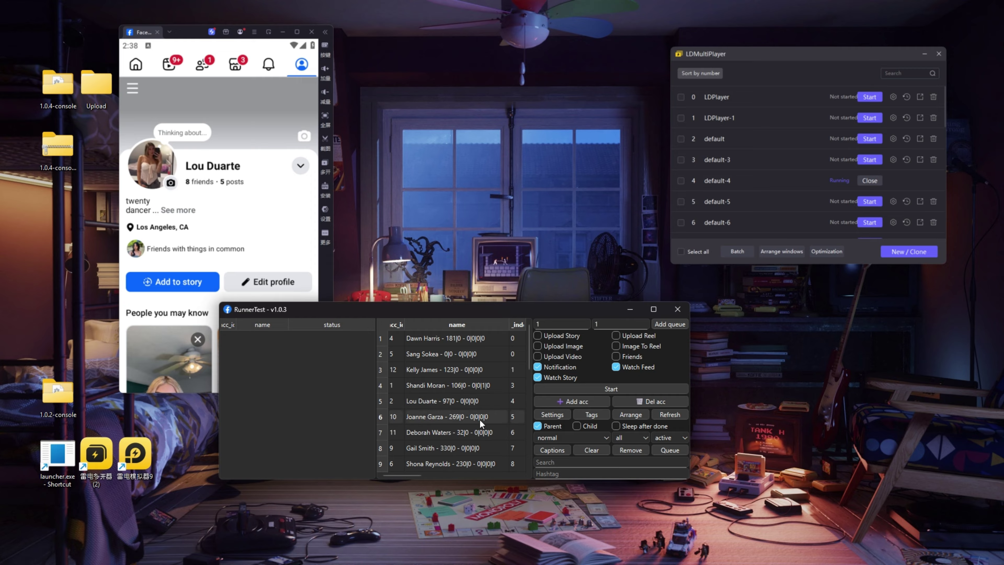
click(477, 402)
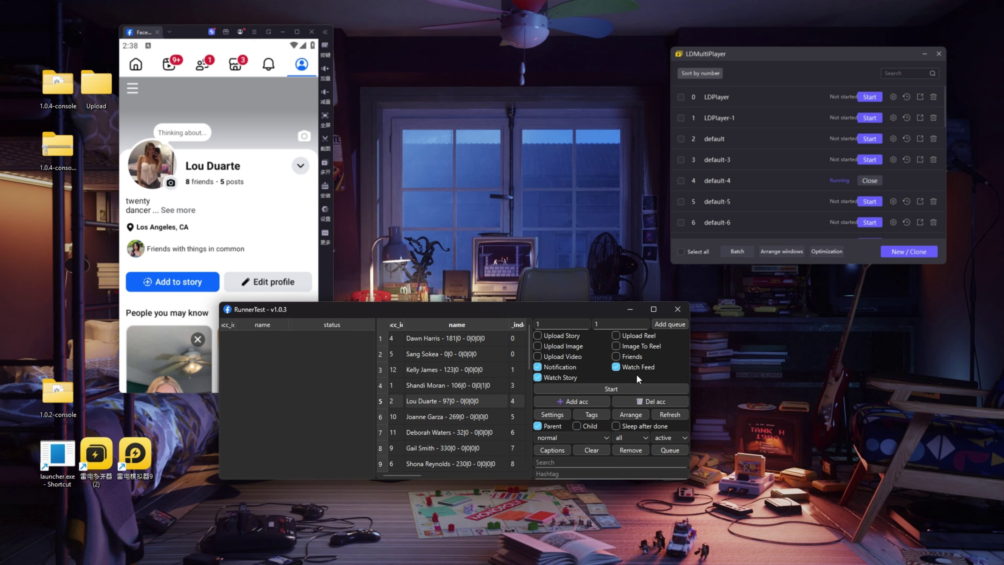
double_click(540, 324)
click(460, 370)
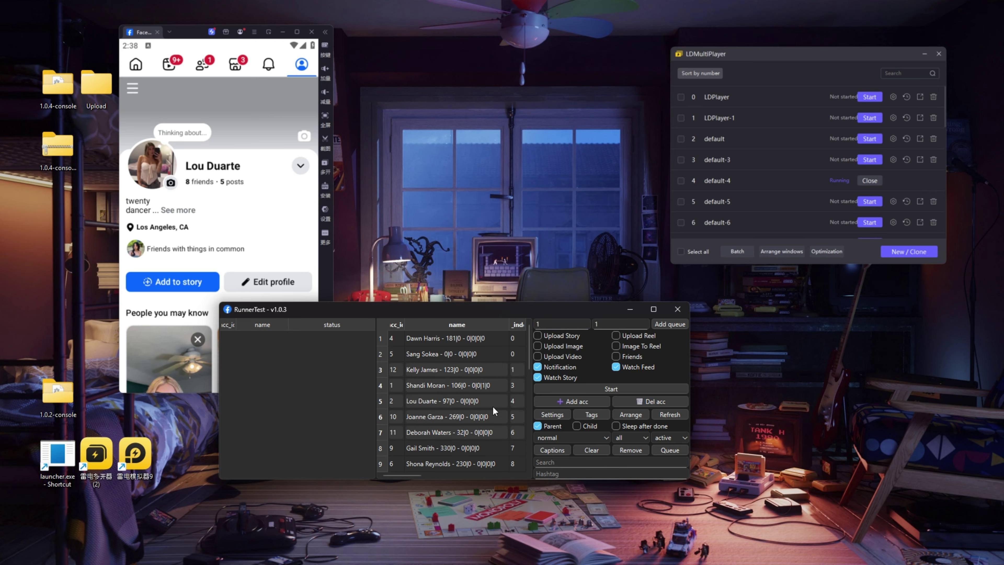
click(535, 323)
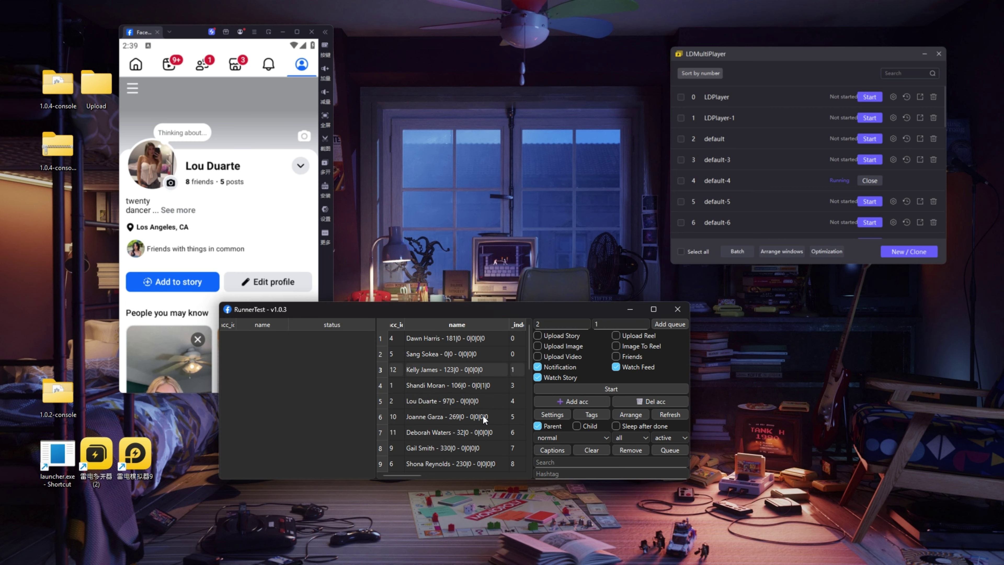
click(485, 401)
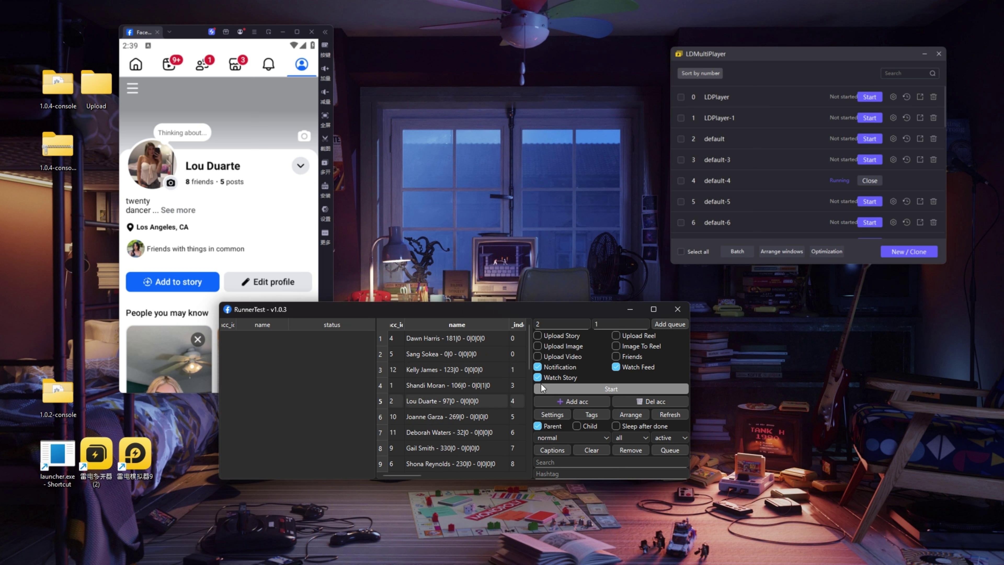
drag(585, 324, 508, 319)
click(616, 389)
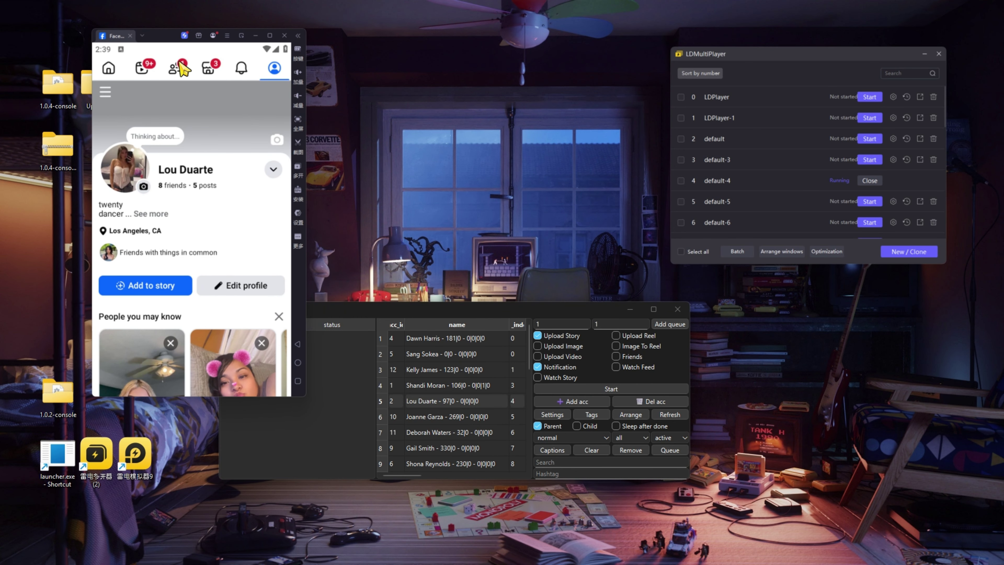
drag(169, 44, 97, 40)
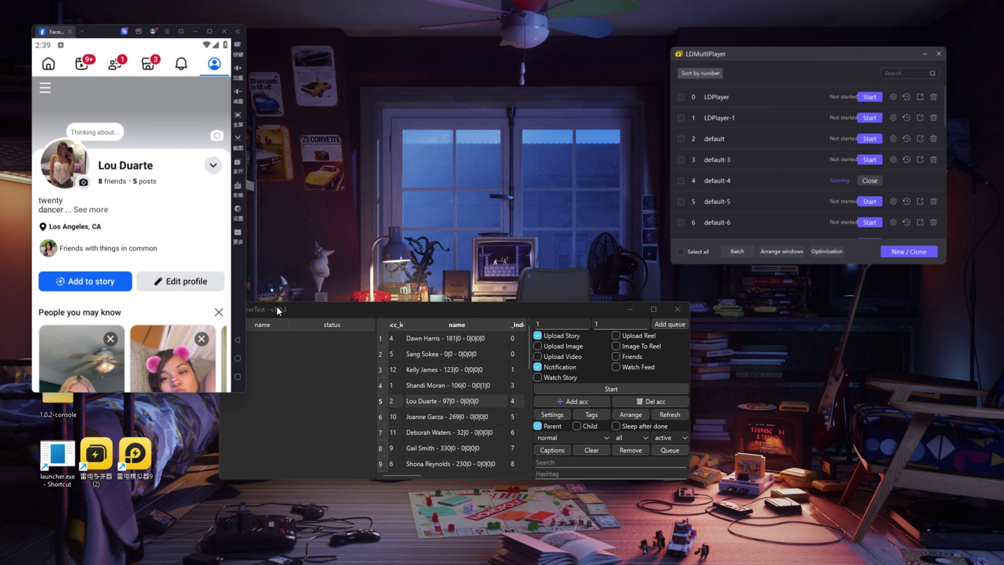
click(477, 411)
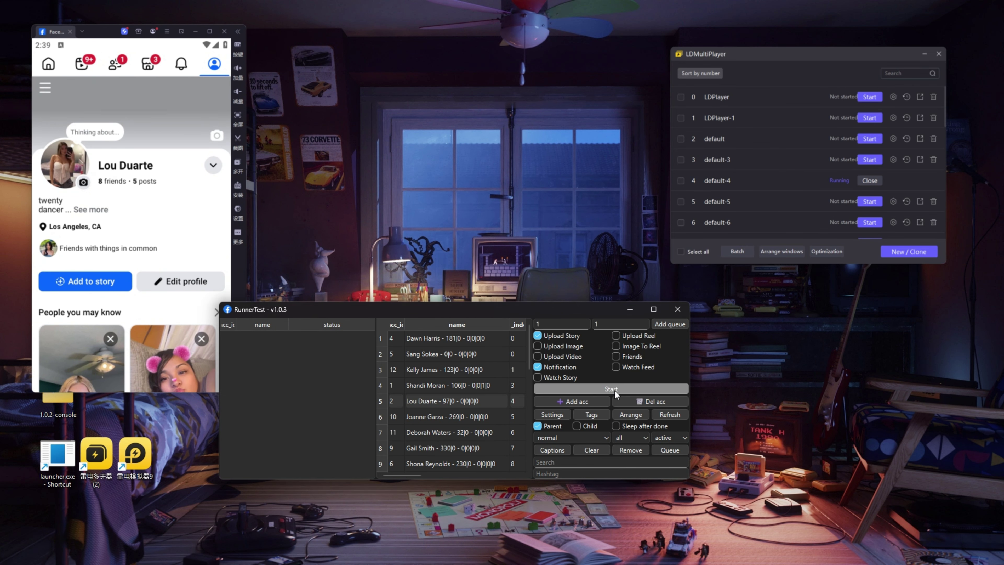
Step: Start the automation run, minimizing Surfshark VPN and answering the Open VPN? prompt
click(615, 389)
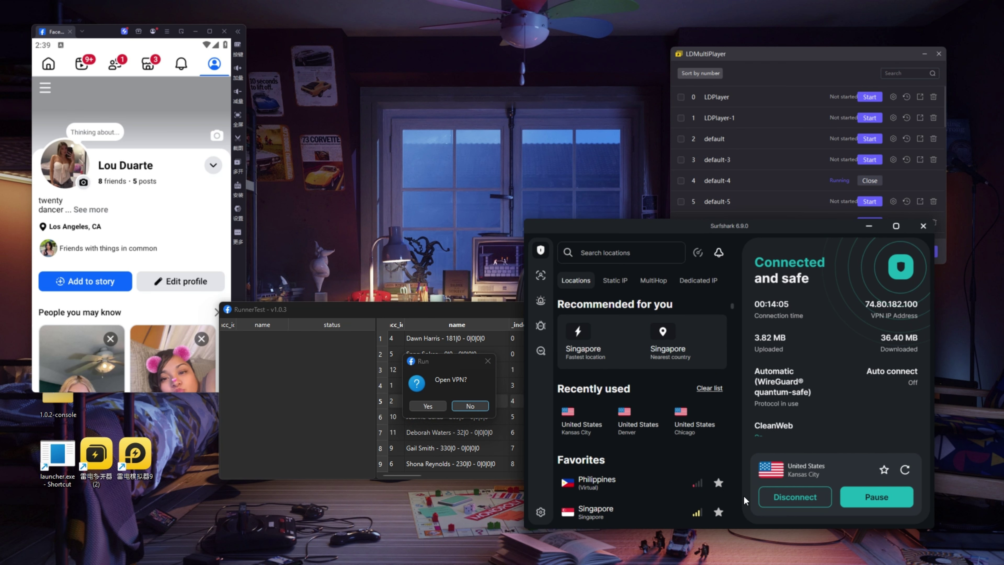
click(868, 226)
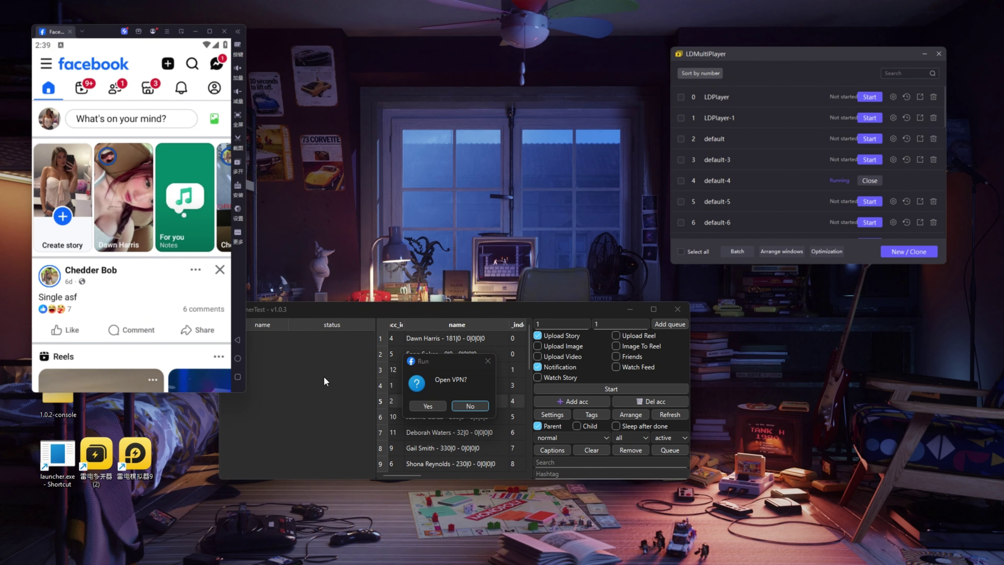
click(431, 409)
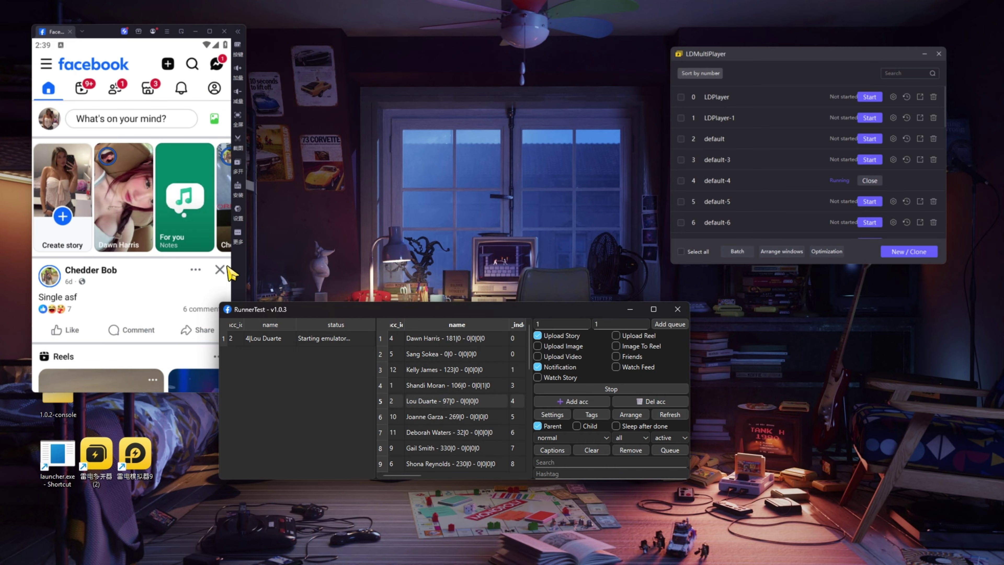
drag(409, 309, 427, 330)
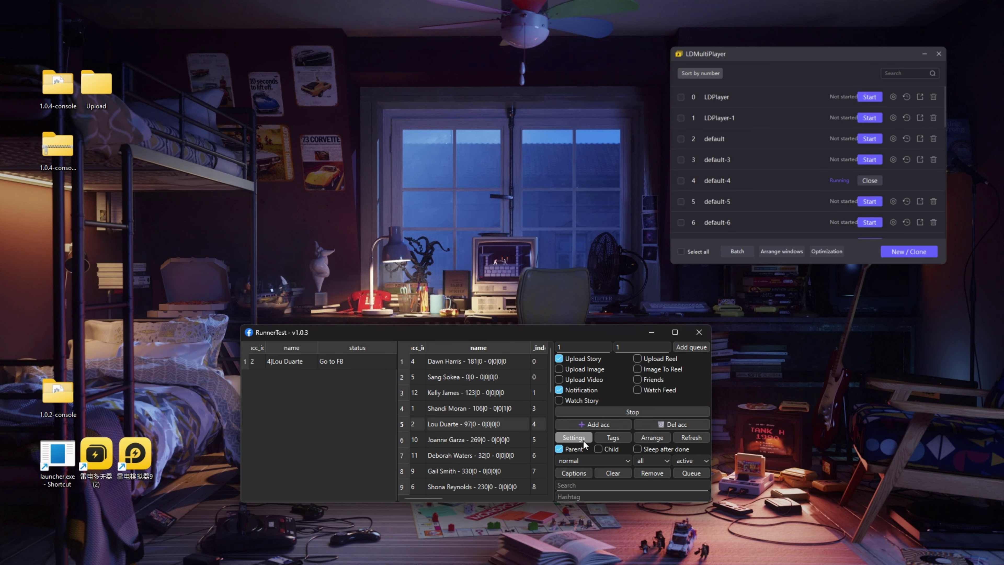
Step: Close Settings unchanged, move RunnerTest to the lower left, minimize the log console, shift LDMultiPlayer
click(573, 437)
click(646, 327)
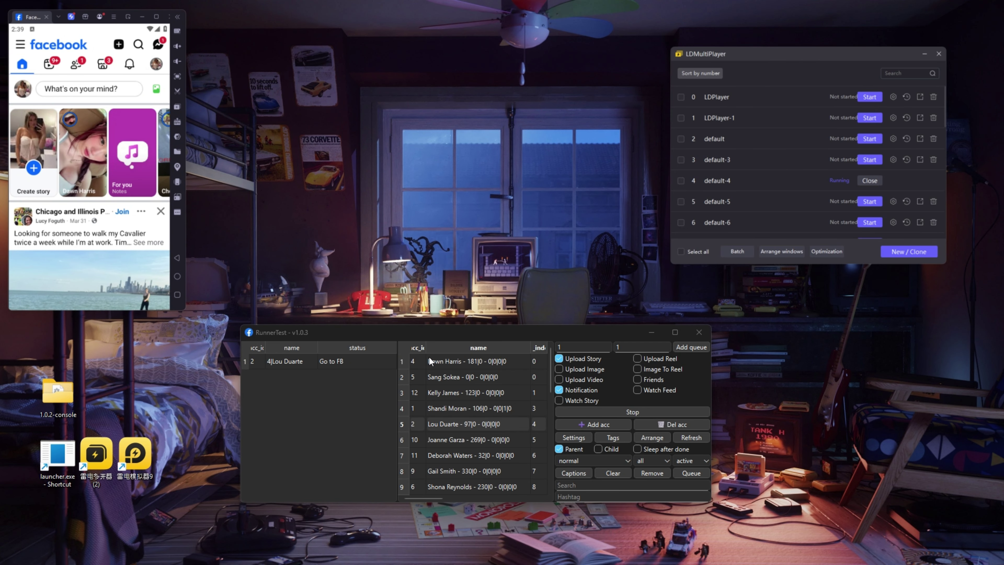
drag(418, 333, 196, 344)
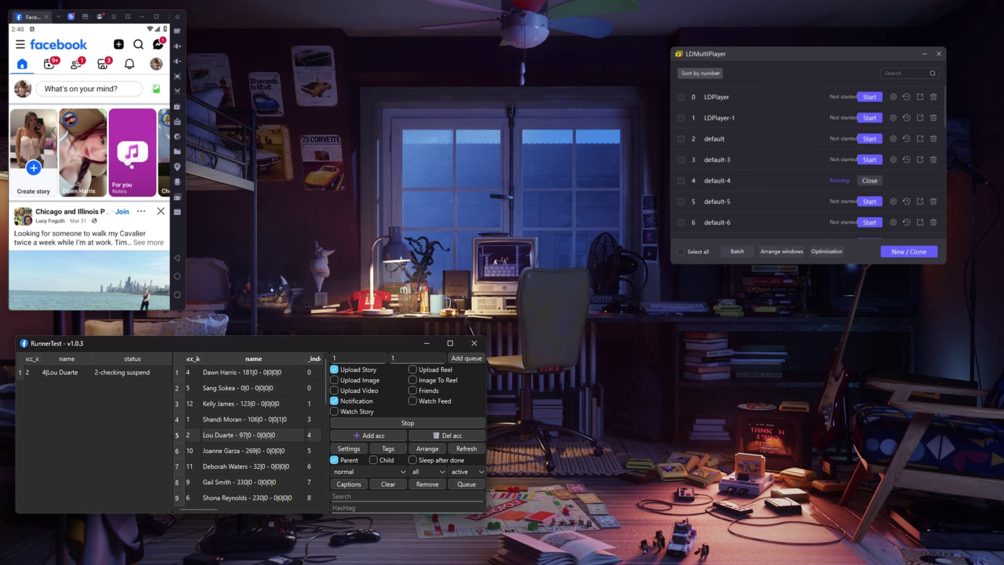
key(alt+Tab)
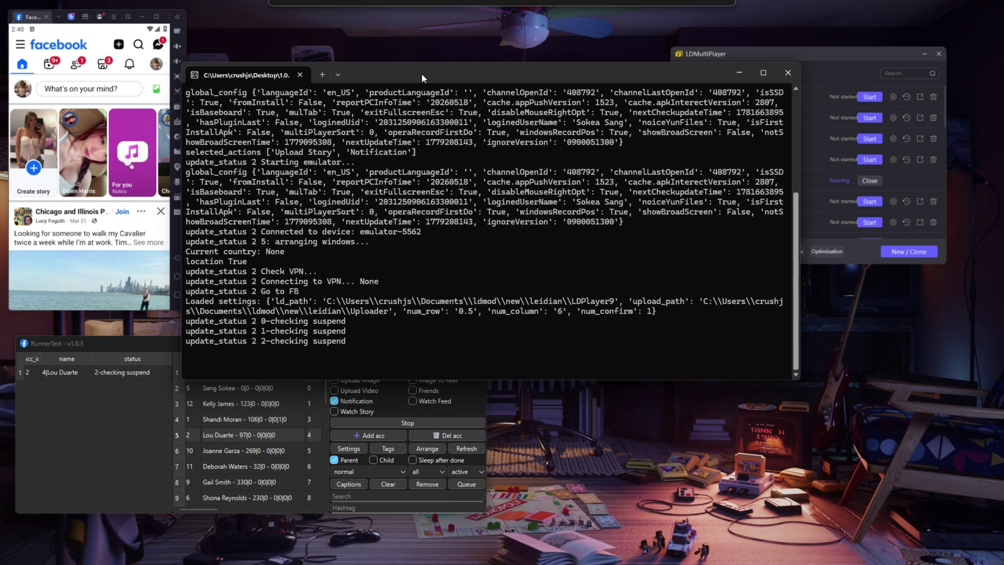
click(736, 99)
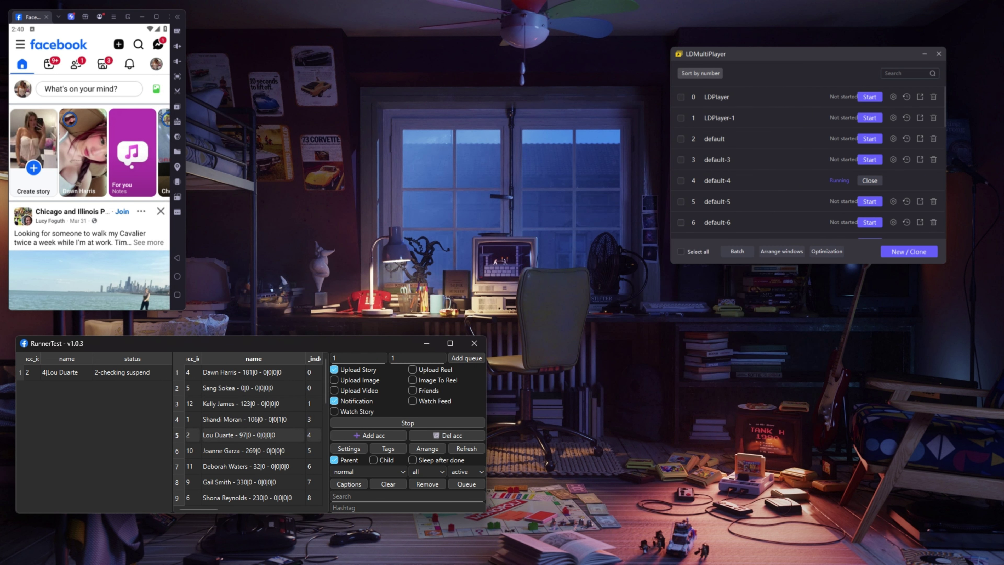
drag(796, 54, 707, 64)
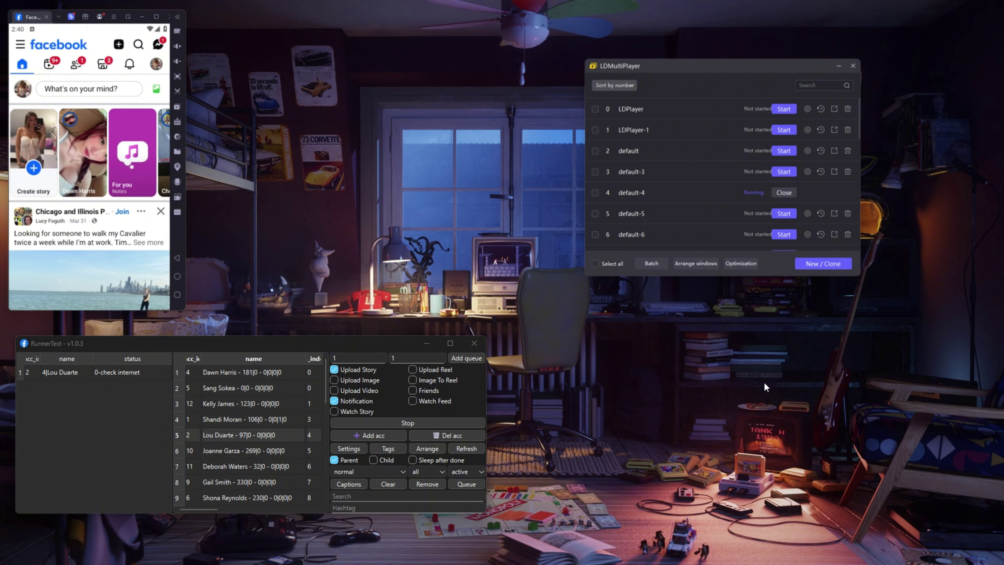
Step: Browse the row-5 account's cover images and video folders from its uploader, then close both windows
double_click(233, 437)
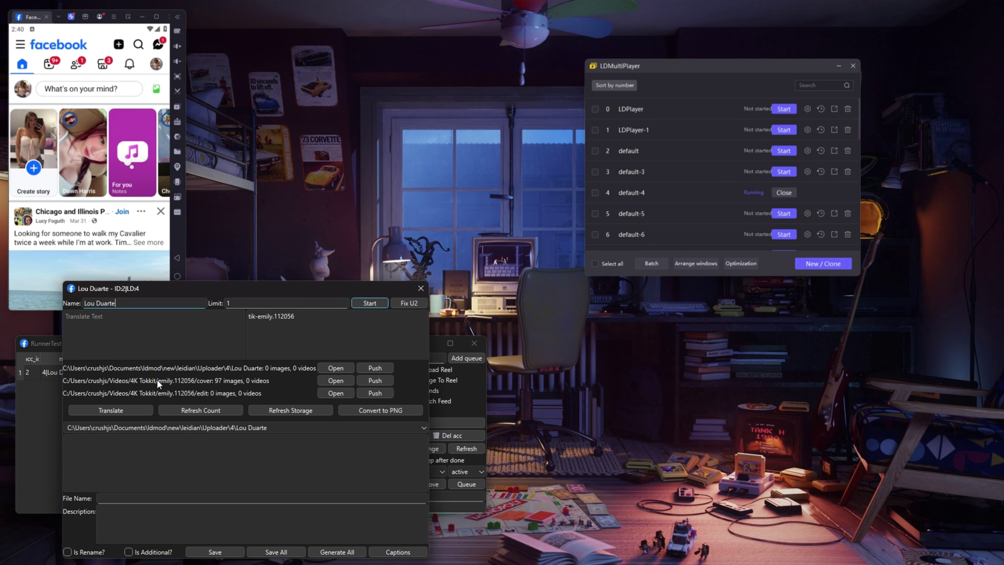
click(330, 380)
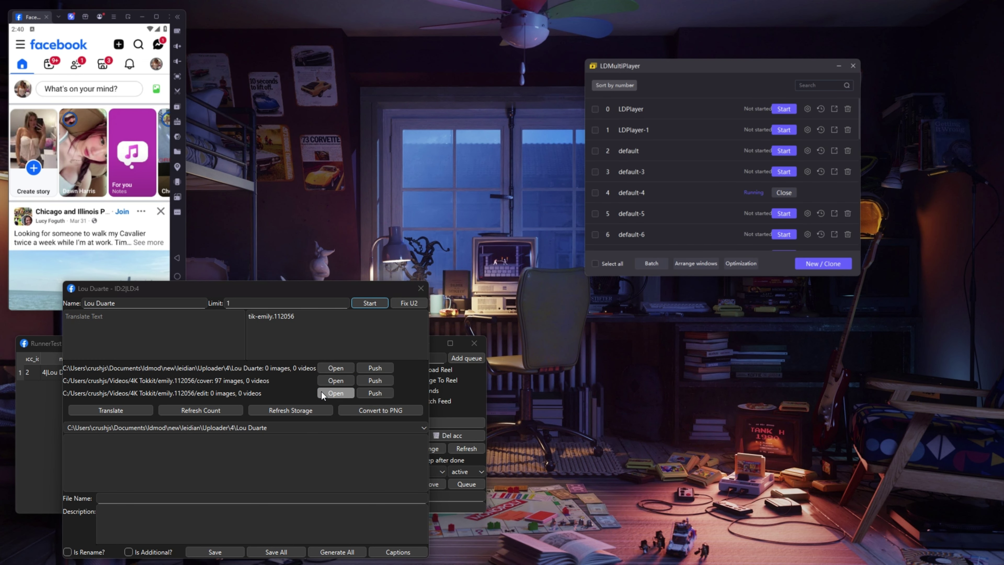
drag(626, 205, 474, 174)
scroll(492, 345, down, 10)
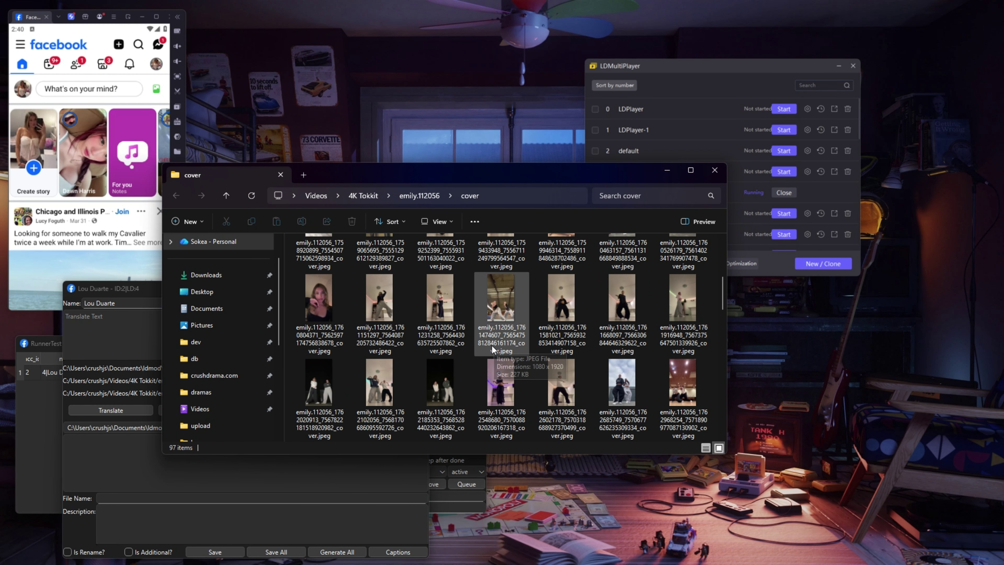
scroll(503, 339, up, 10)
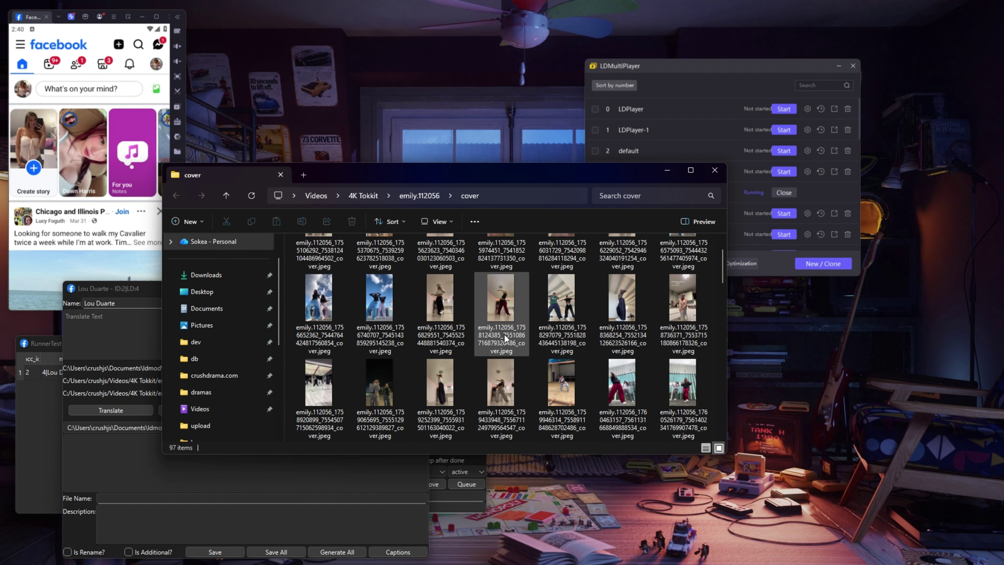
click(421, 195)
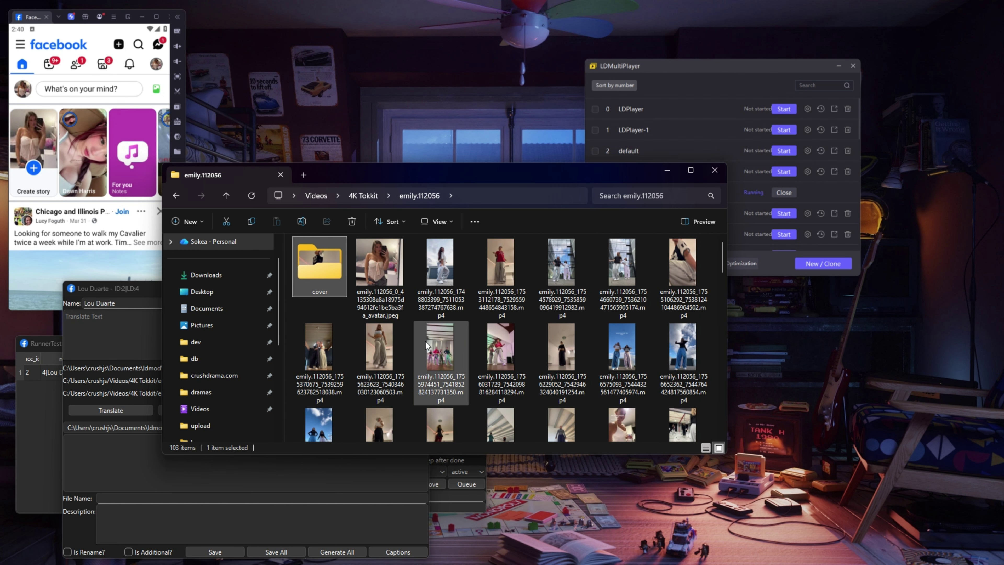
scroll(585, 316, down, 5)
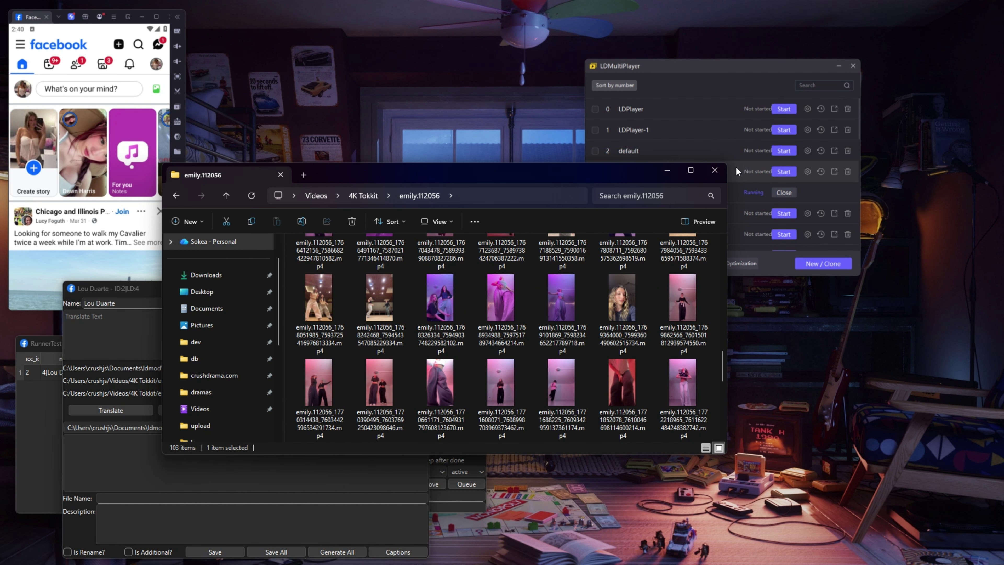
click(714, 170)
click(421, 288)
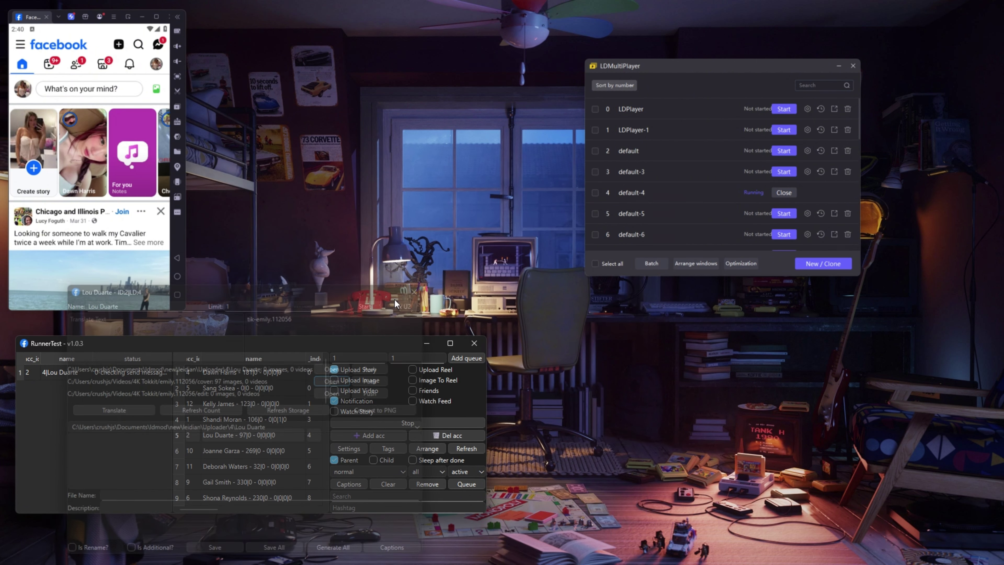
Step: View the account's two media path lines in Edit Account and close without saving
right_click(238, 434)
click(253, 459)
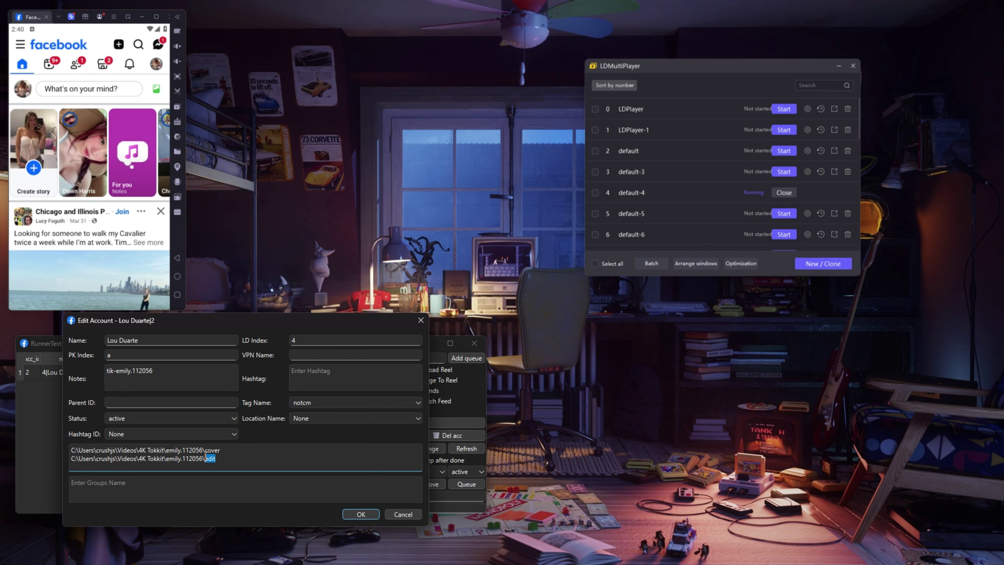
drag(216, 459, 29, 453)
drag(314, 323, 366, 322)
click(308, 448)
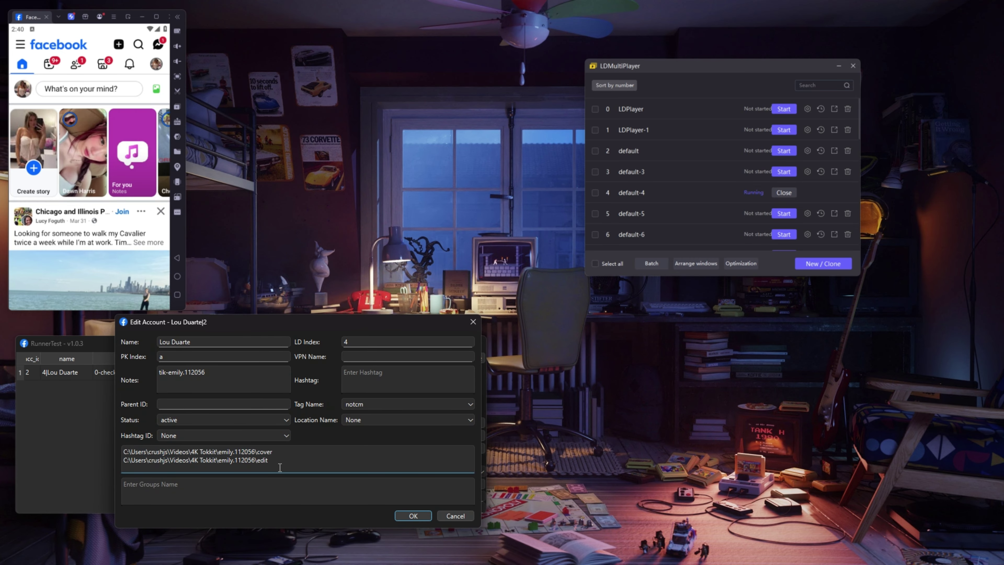
drag(280, 468, 120, 454)
click(292, 463)
drag(292, 463, 91, 452)
click(321, 458)
click(473, 322)
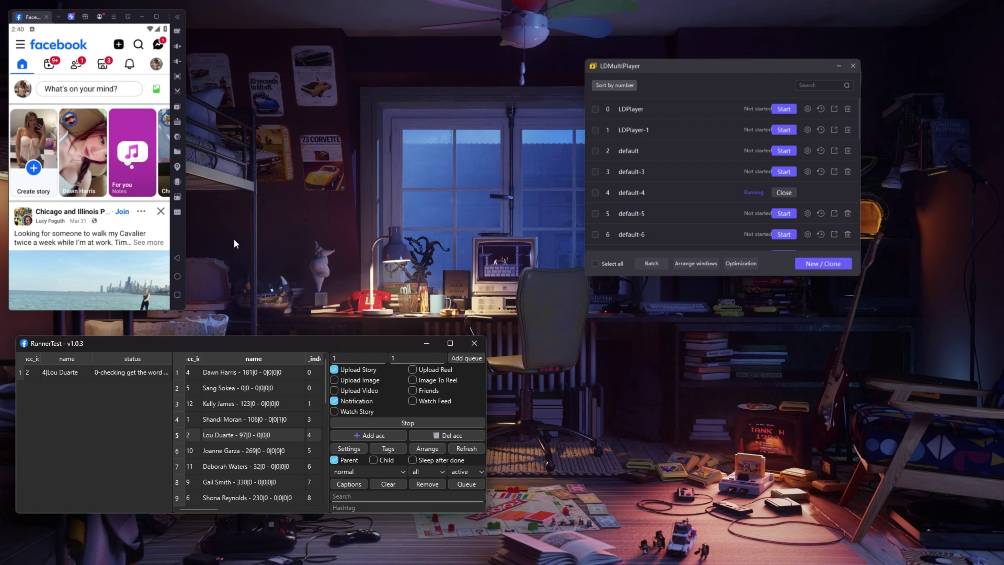
click(183, 234)
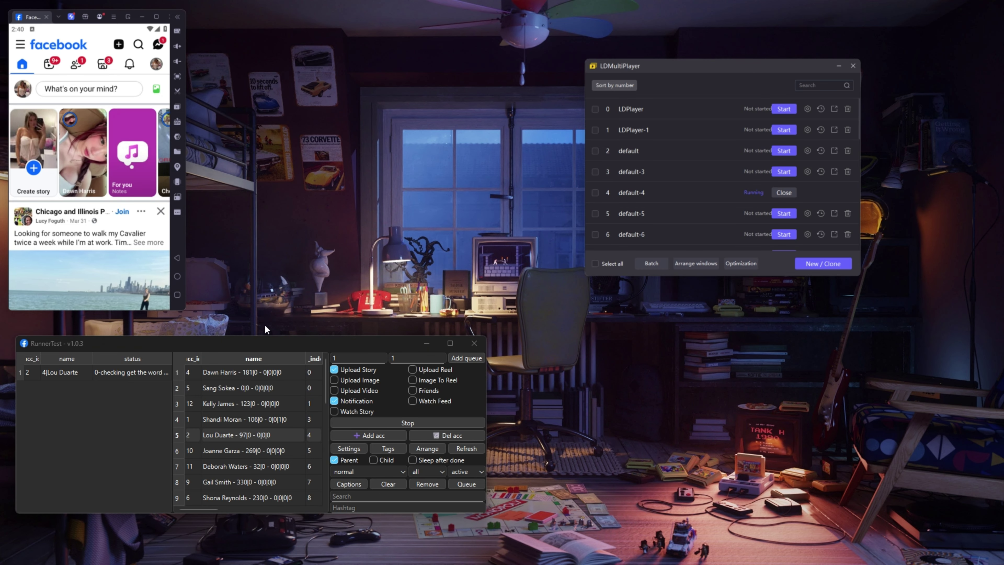
Step: From the uploader, browse Desktop > Upload > 4 > account folder, find it empty, and close Explorer
double_click(257, 435)
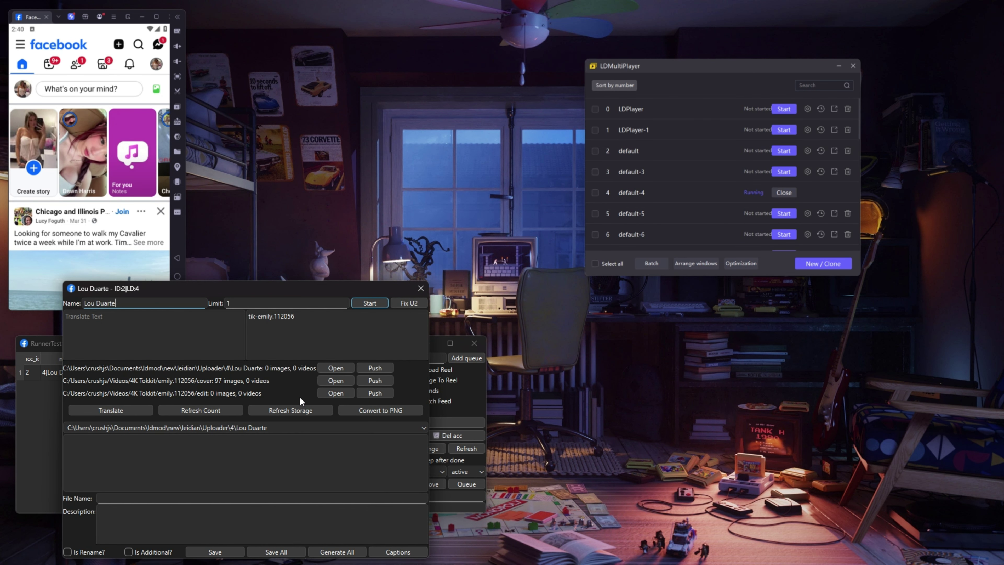
click(331, 372)
click(224, 292)
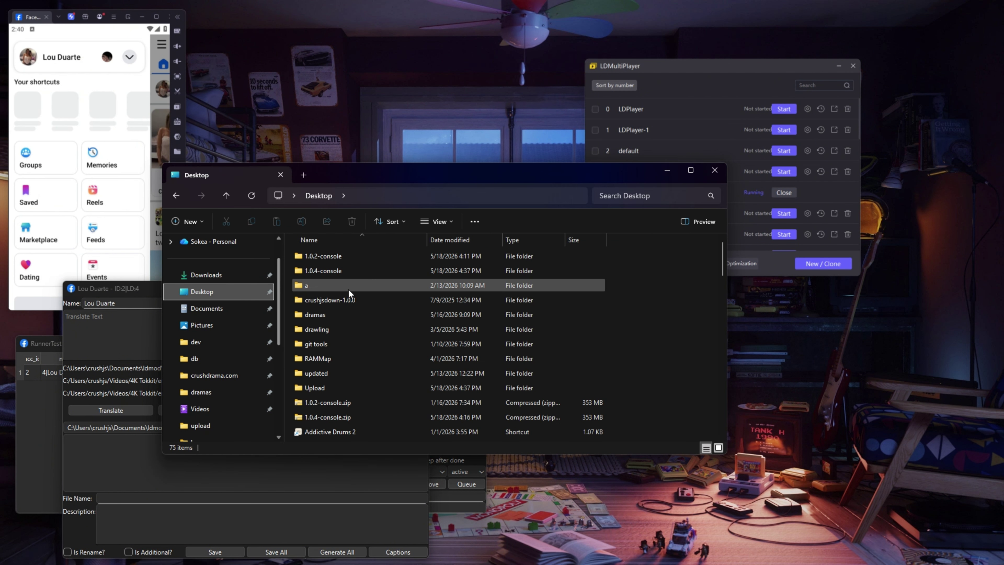
click(318, 391)
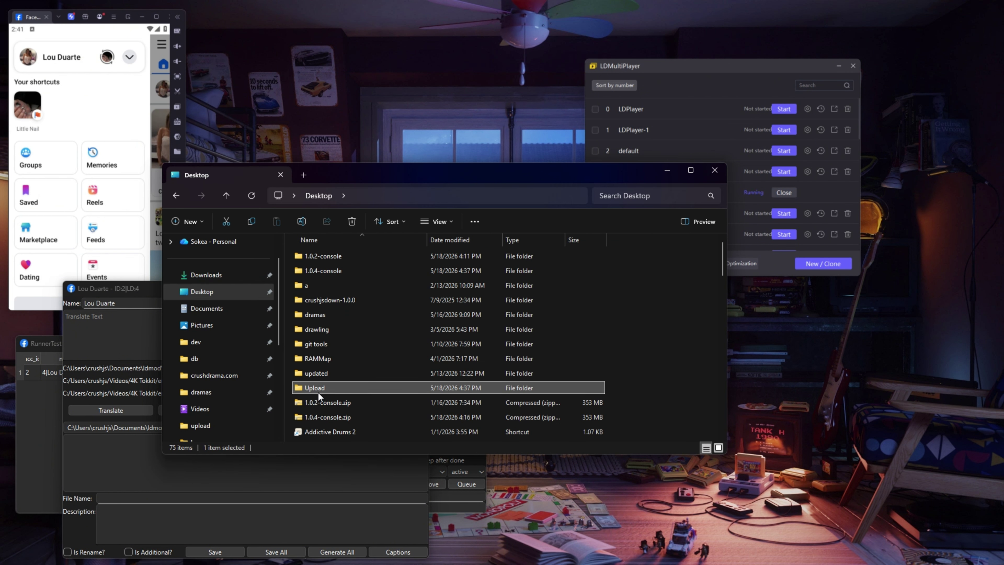
double_click(318, 391)
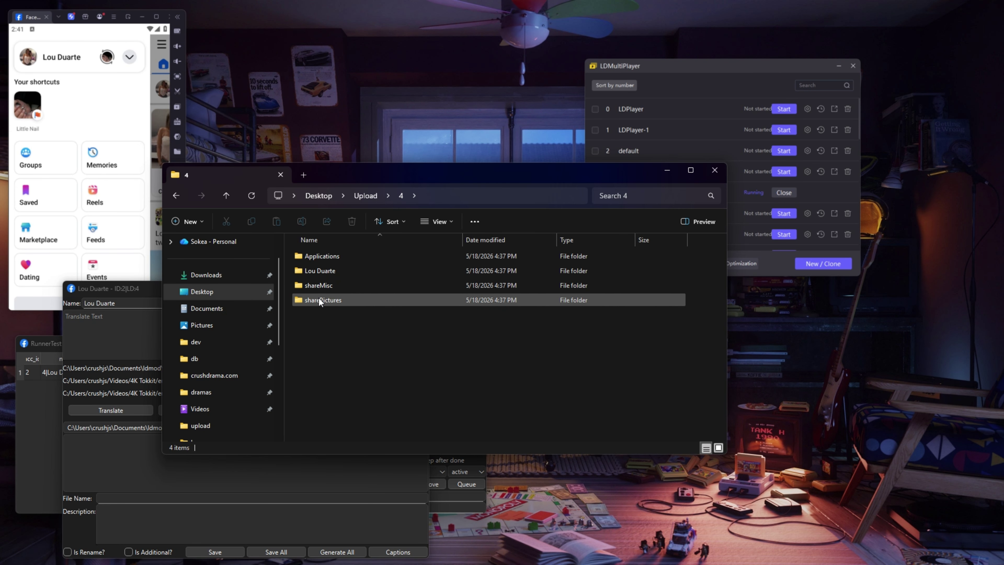
double_click(332, 272)
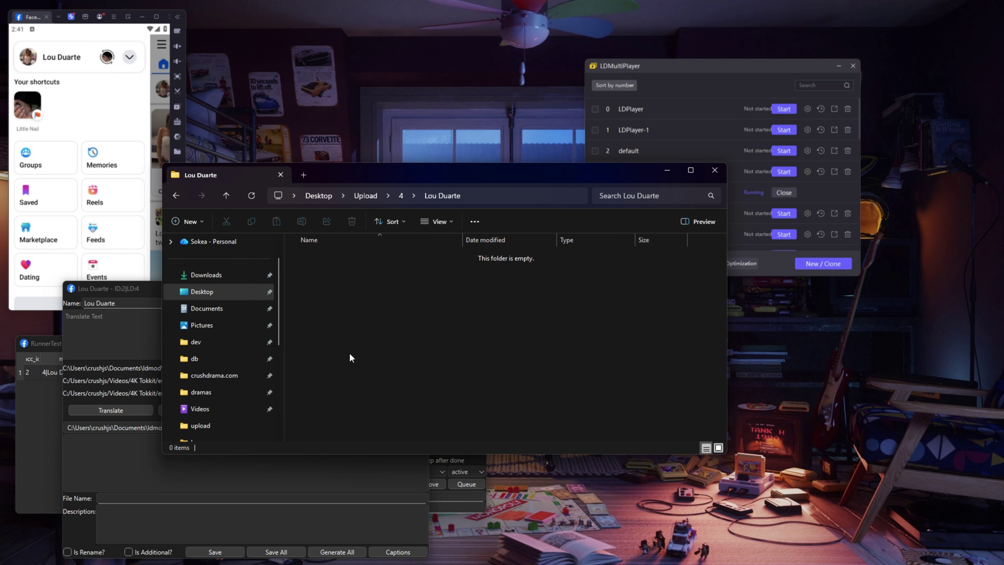
click(705, 175)
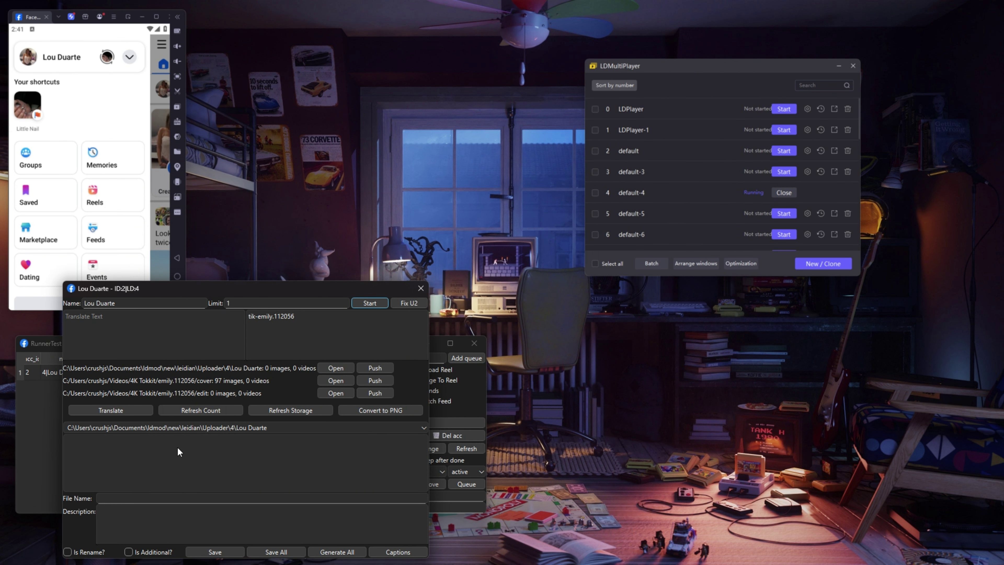
Step: Close the account's uploader window and reposition the RunnerTest and emulator manager windows
click(425, 285)
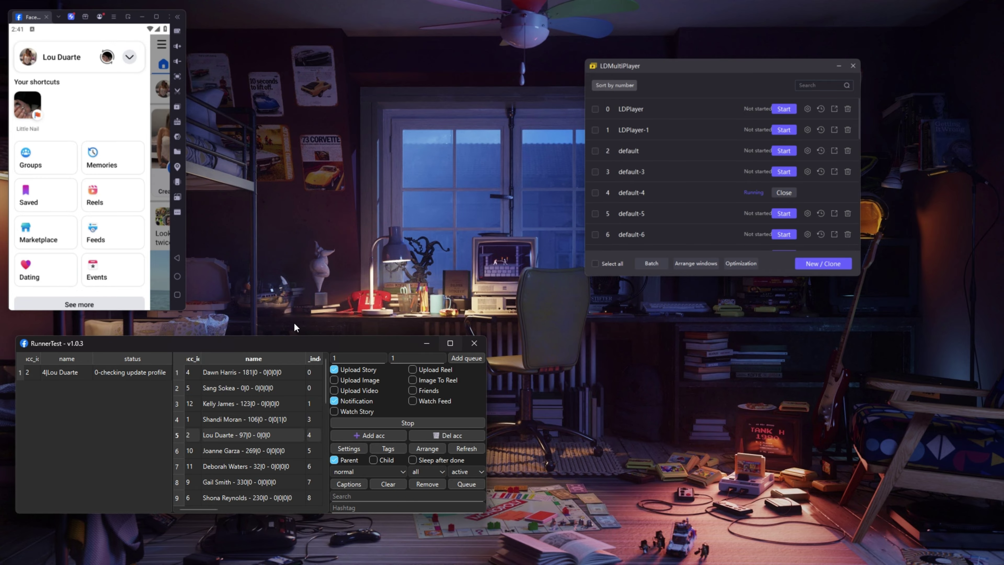
mouse_move(236, 343)
mouse_down()
mouse_move(275, 372)
mouse_move(235, 357)
mouse_up()
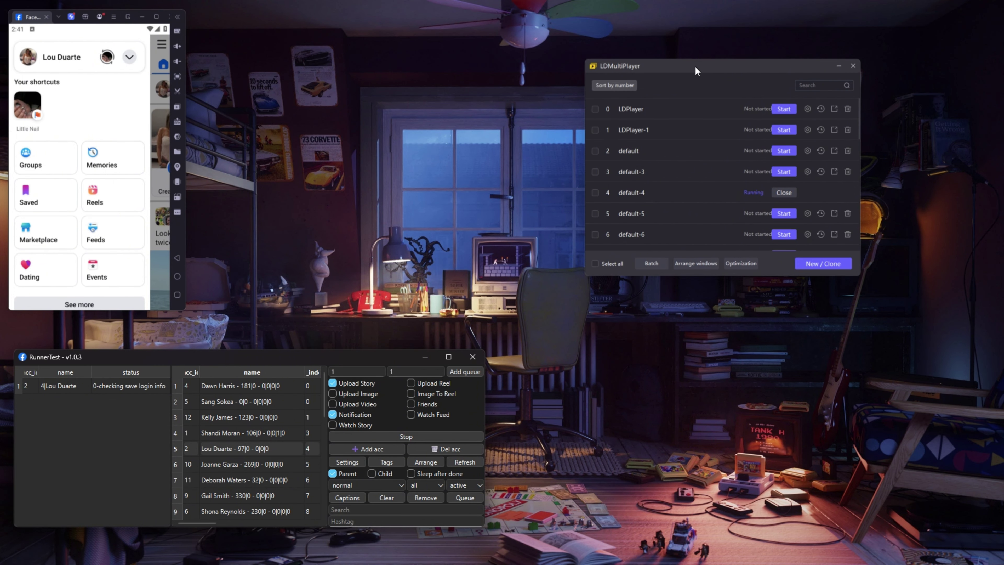
drag(695, 66, 404, 106)
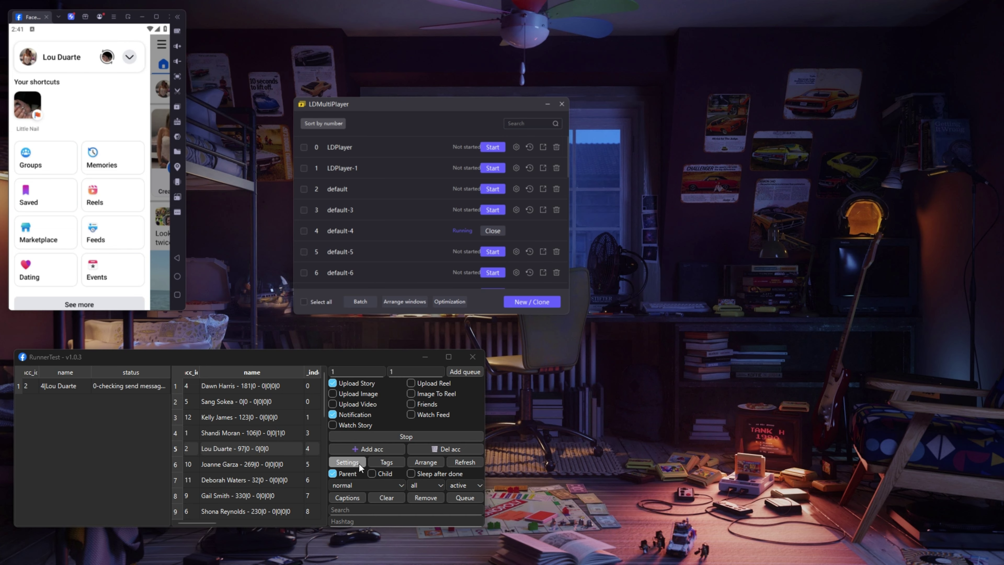
Step: Open and close the RunnerTest settings and the hashtag editor
click(347, 462)
click(419, 352)
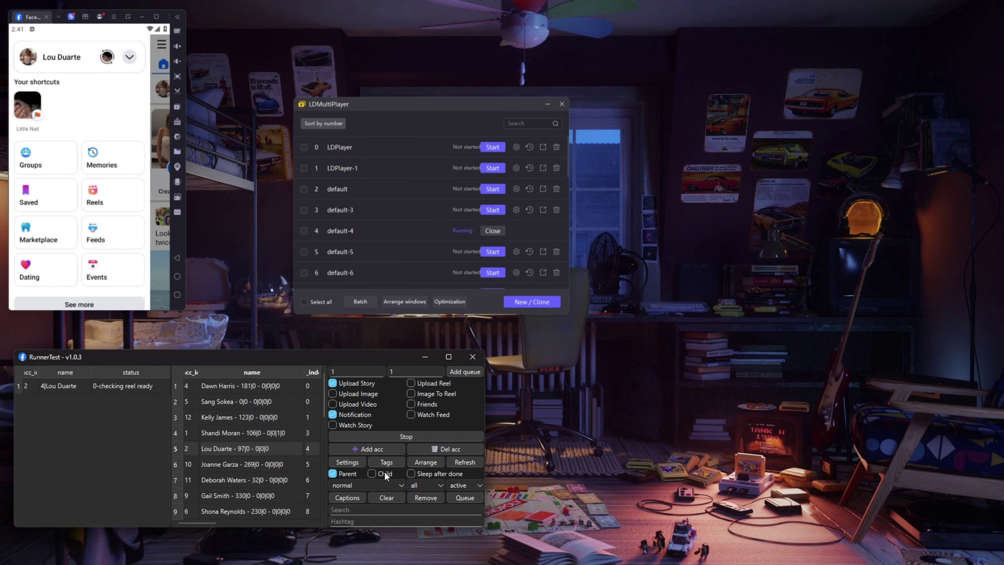
click(384, 471)
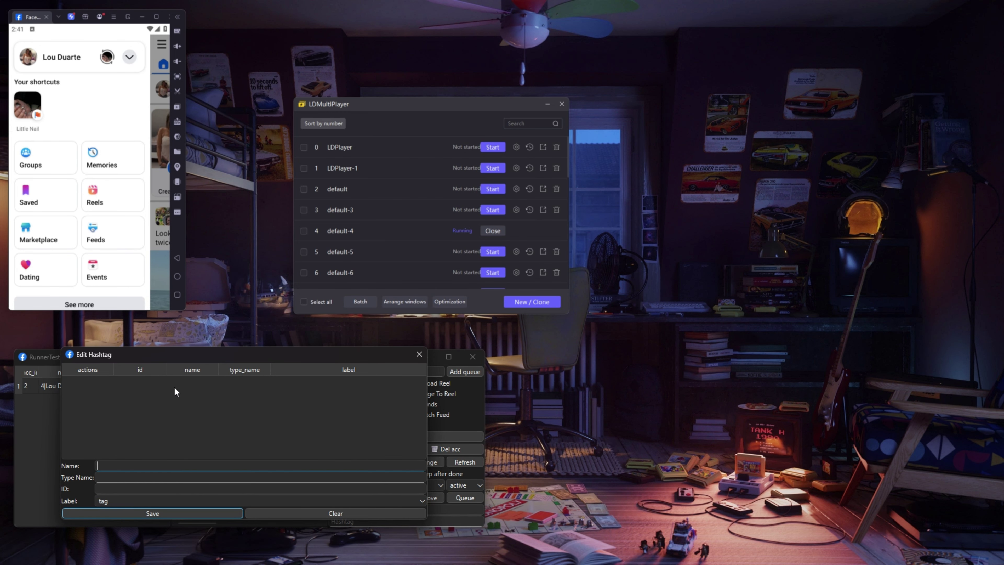
click(416, 358)
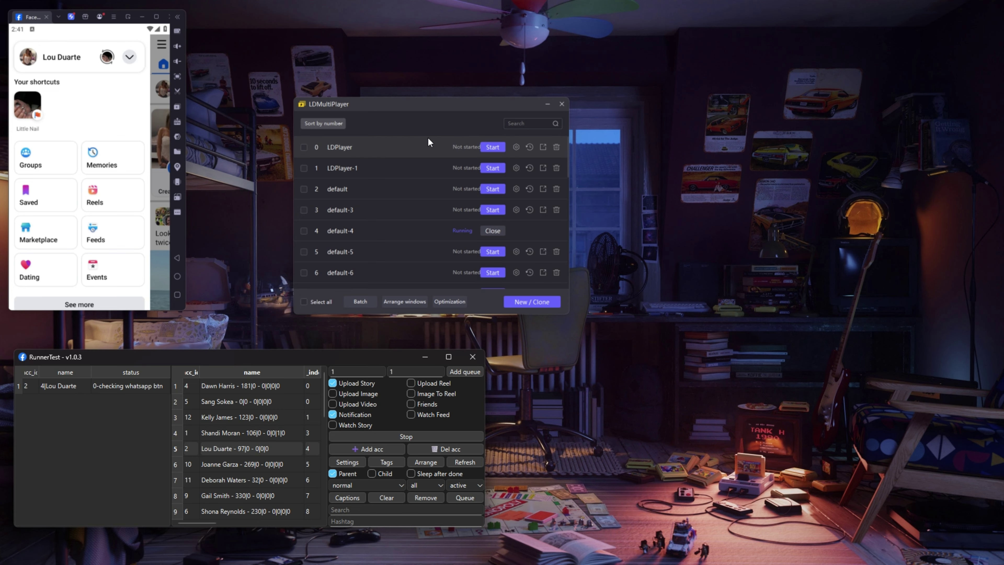
Step: Stop the running automation and return focus to the RunnerTest window
drag(390, 103, 361, 81)
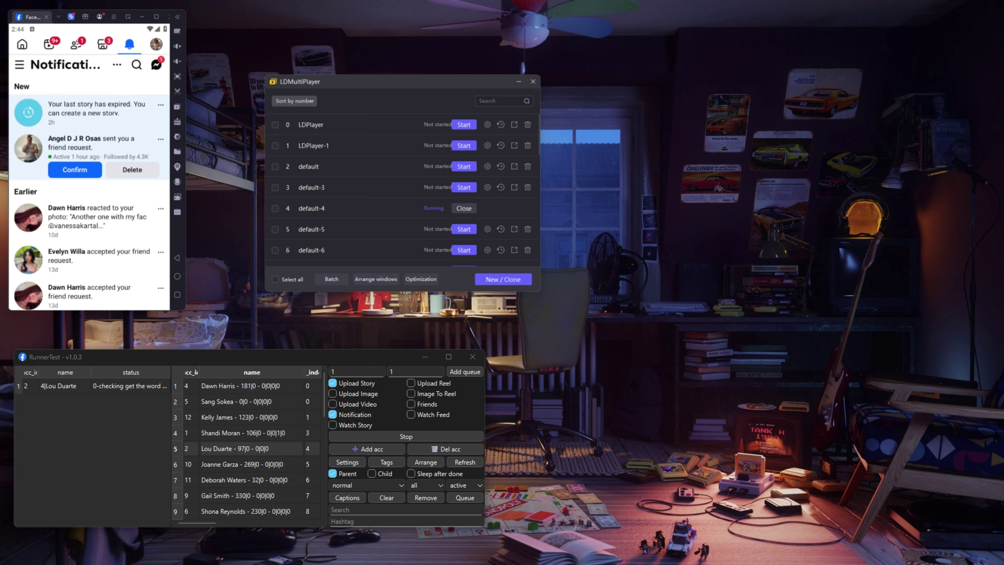
click(406, 436)
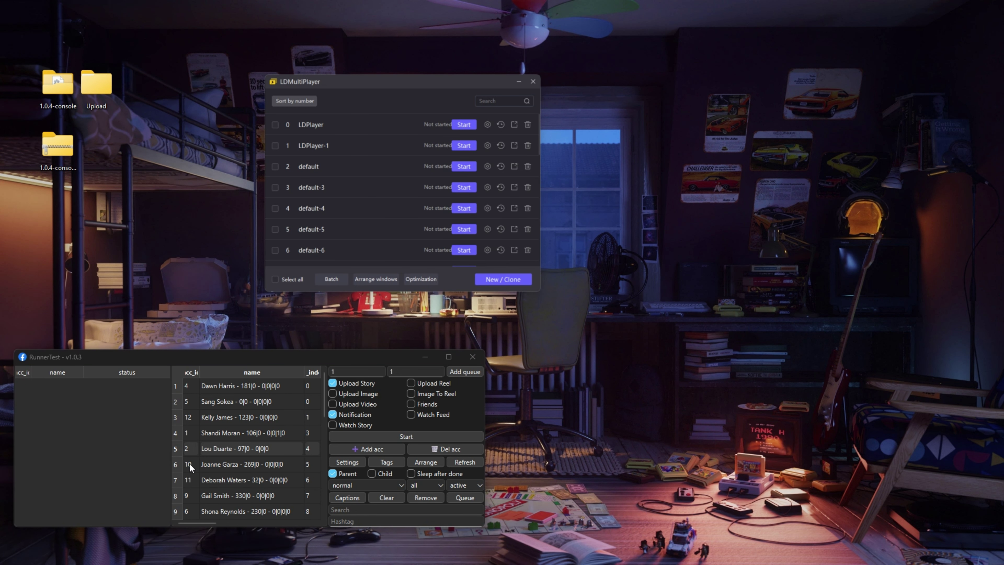
click(91, 395)
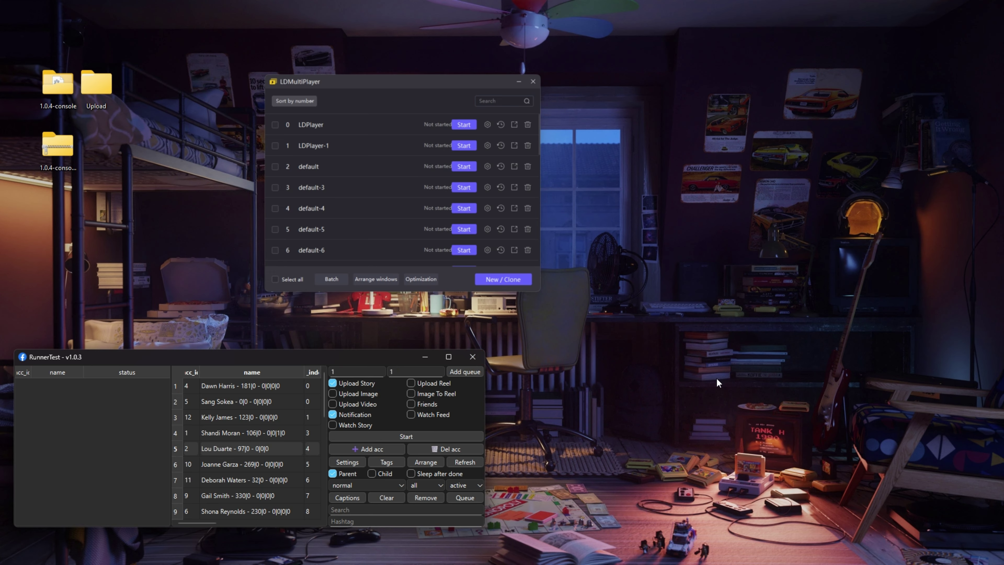
Step: Close RunnerTest with confirmation, then reposition the relaunched v1.0.3 window
drag(139, 361, 151, 340)
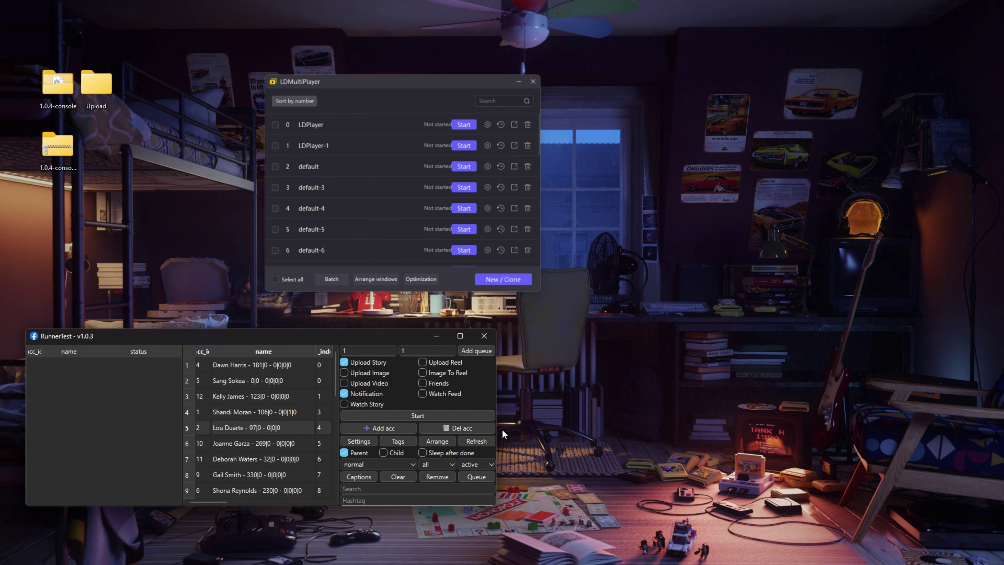
click(483, 336)
click(255, 435)
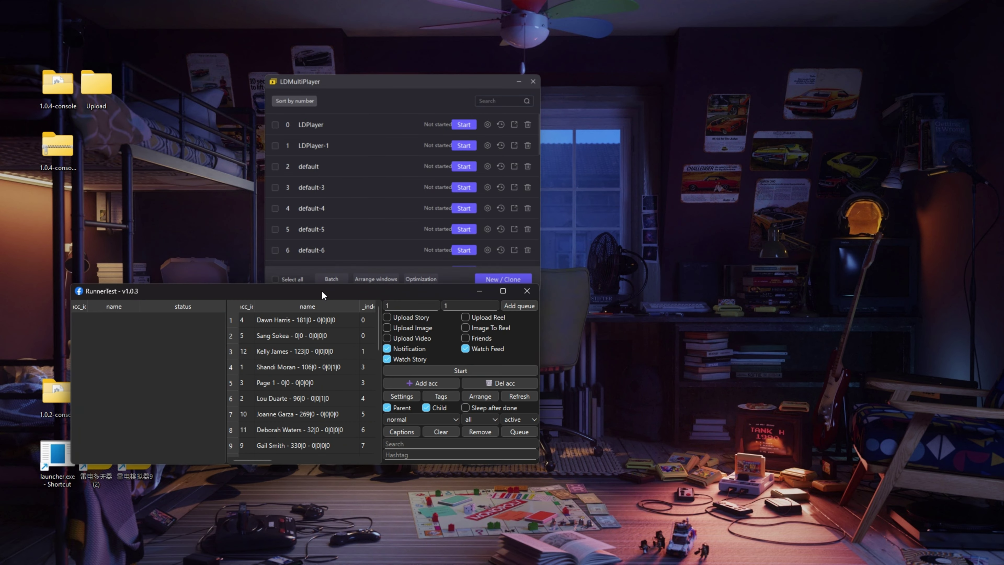
drag(147, 301, 71, 322)
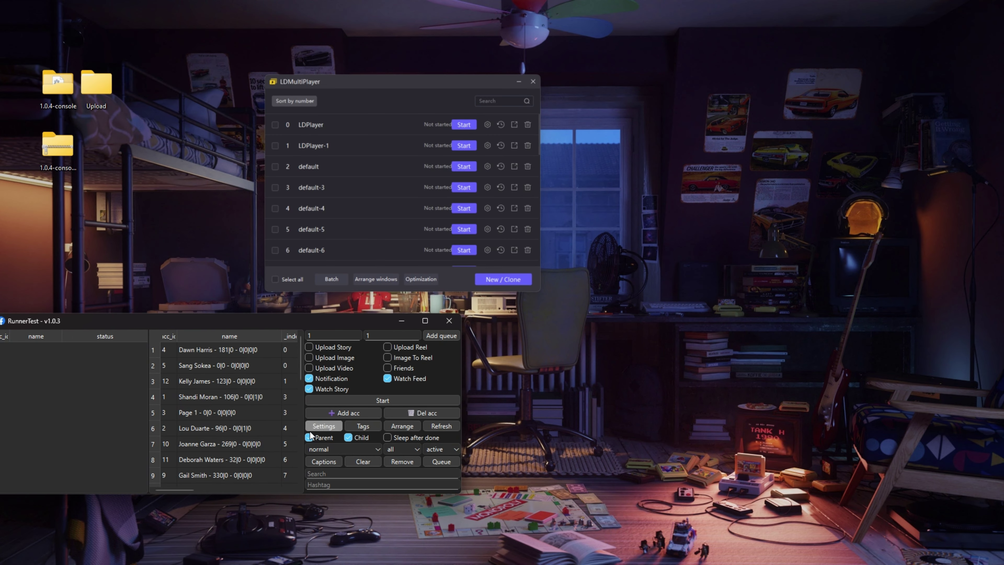
drag(166, 325, 214, 335)
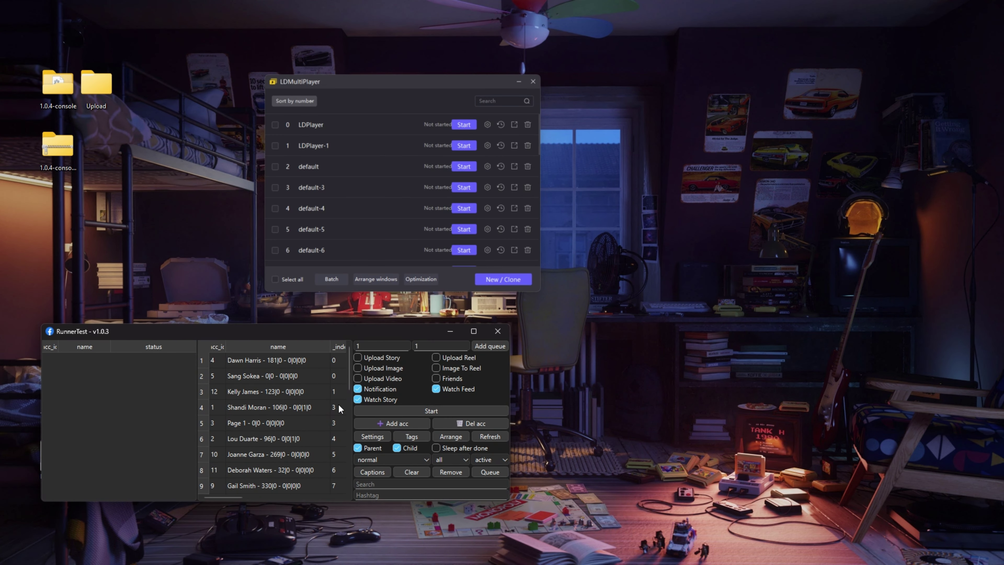
Step: From Settings, download the 1.0.4 update and accept closing the app to apply it
click(388, 438)
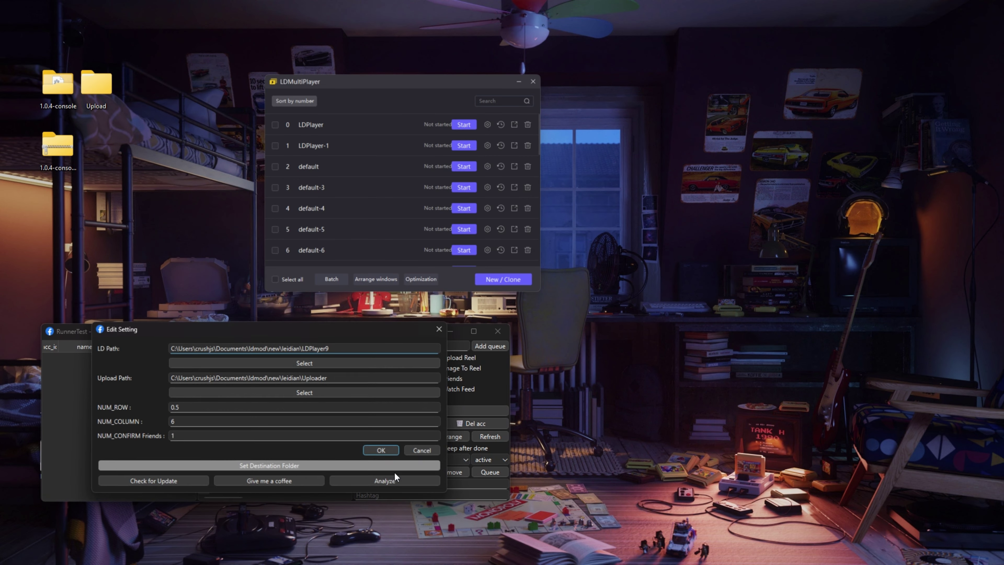
click(165, 488)
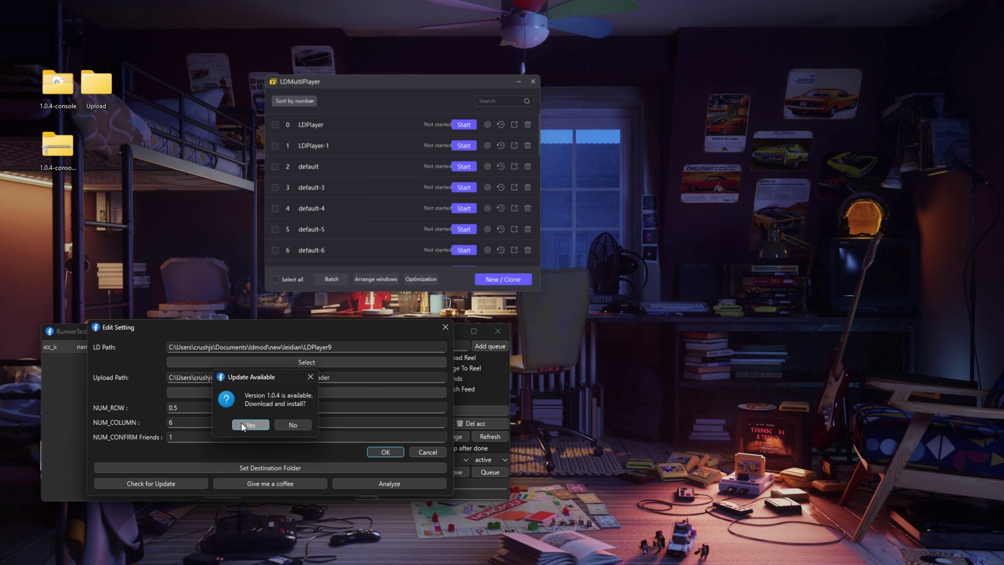
click(243, 424)
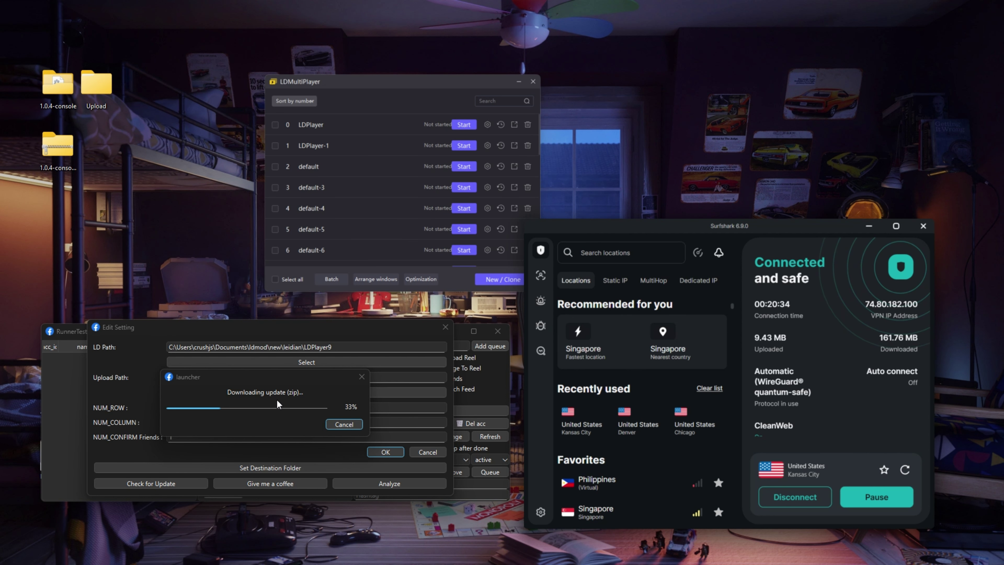
click(525, 441)
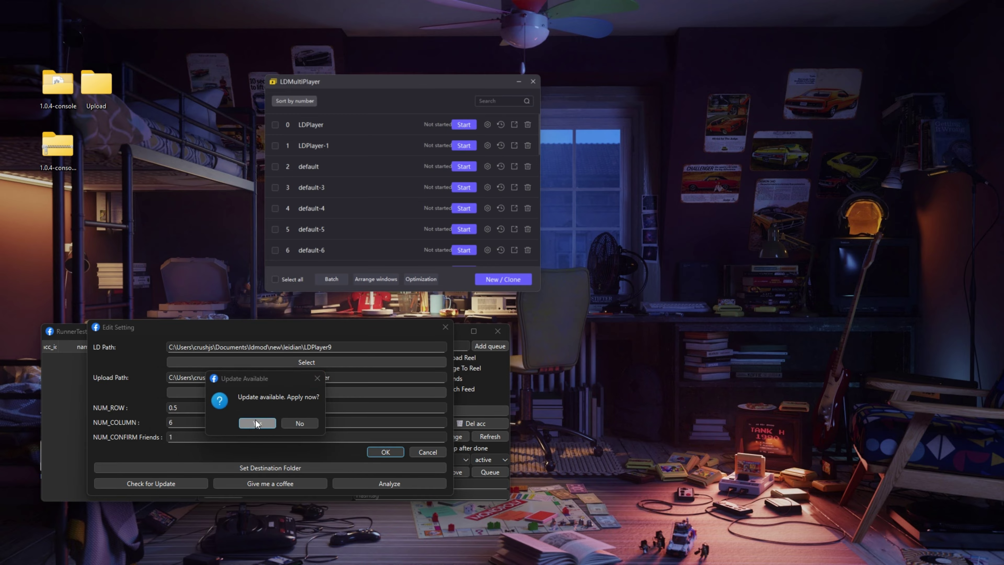
click(257, 422)
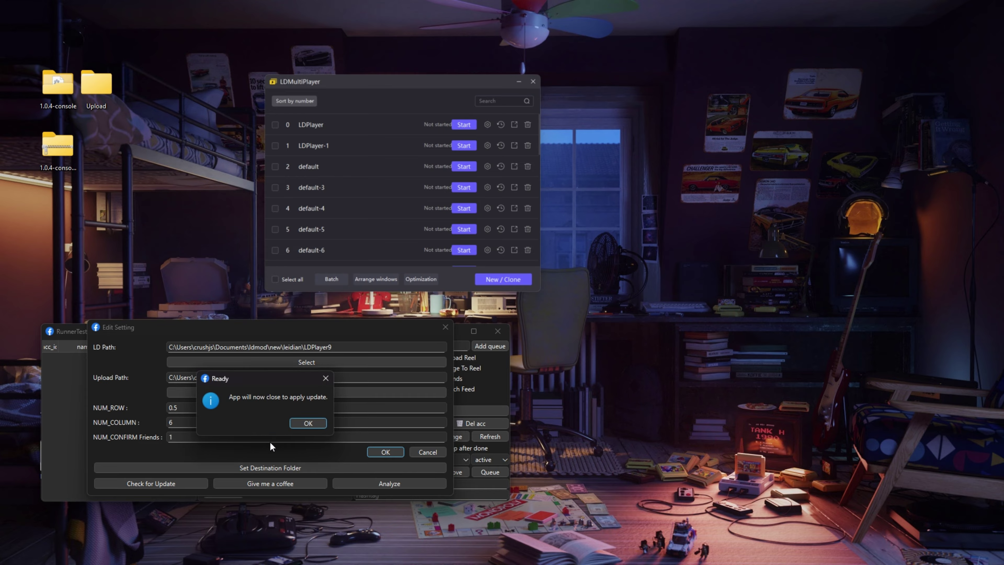
click(307, 423)
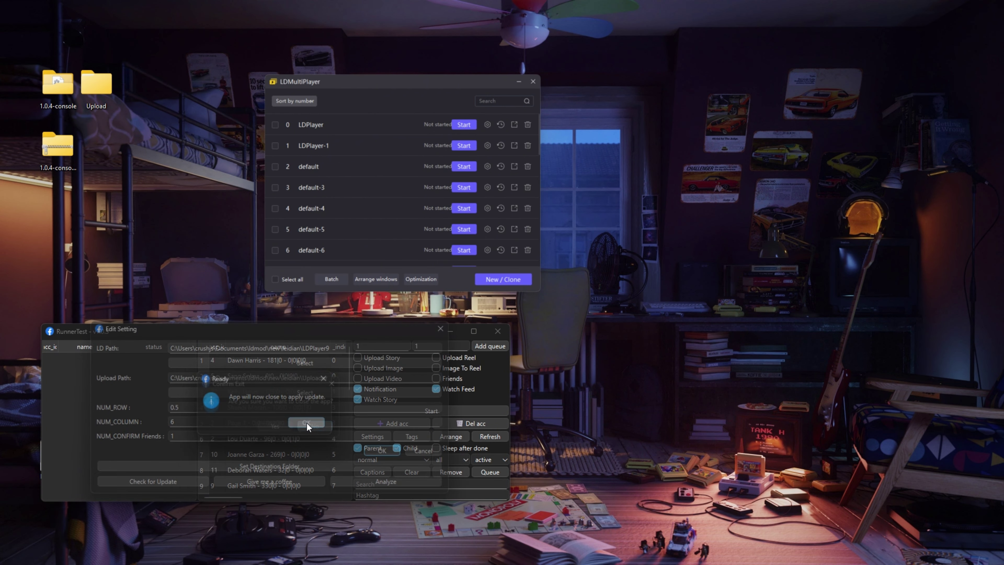
Step: Confirm exiting RunnerTest so the updater can install the new files
click(278, 427)
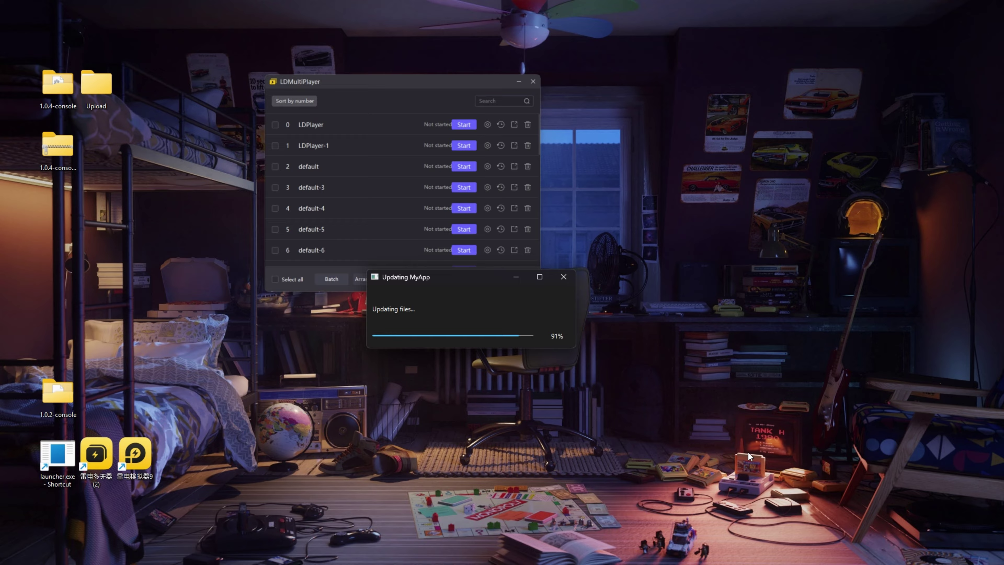
Step: Open the 1.0.2-console folder and inspect update.zip and updater.exe
double_click(67, 399)
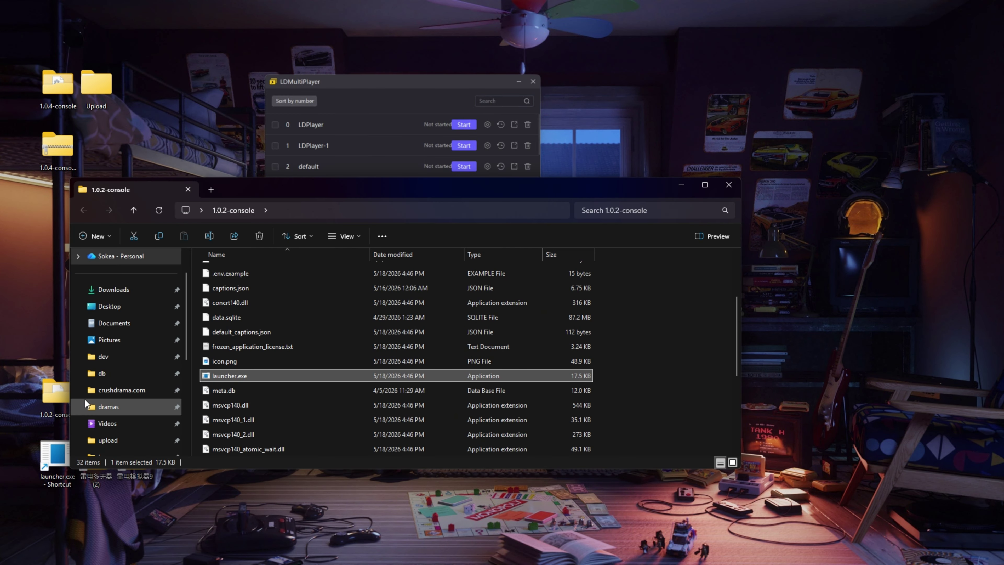
scroll(332, 368, down, 4)
click(228, 348)
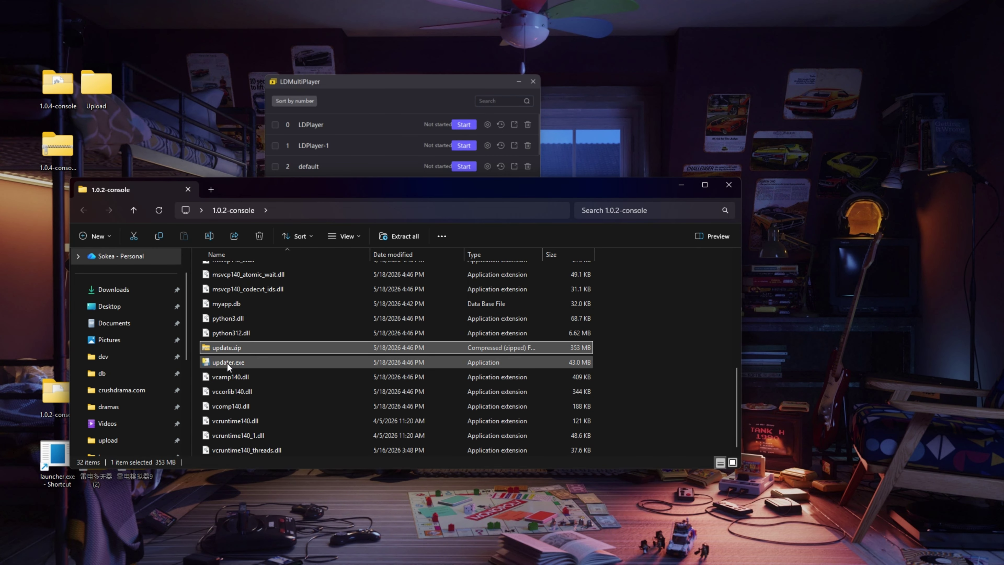
click(227, 363)
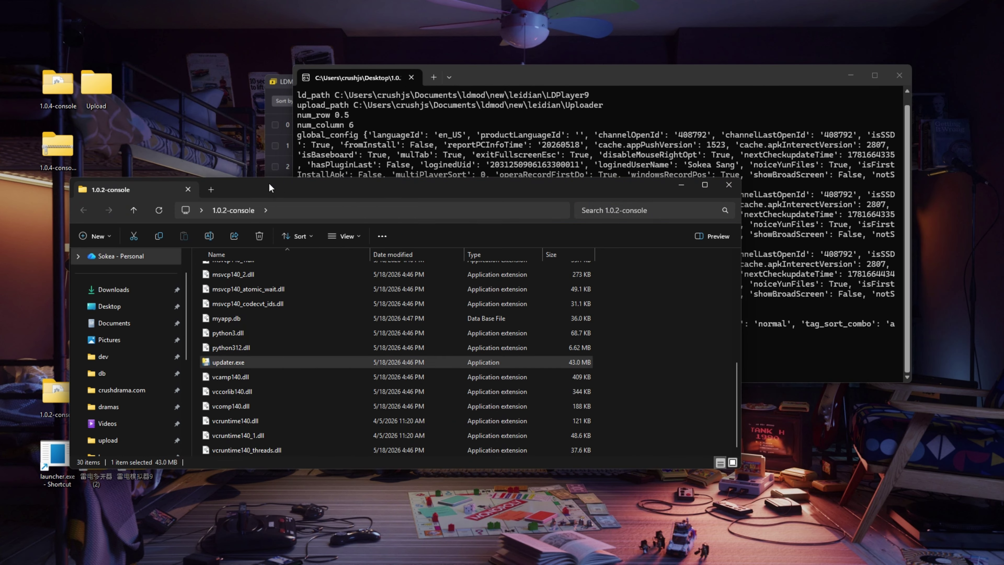
click(645, 201)
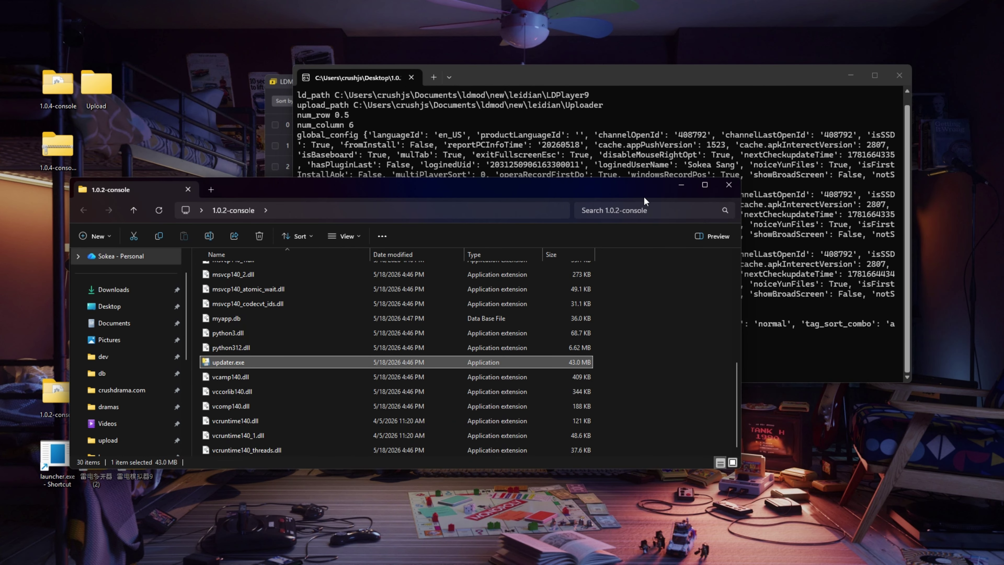
Step: Run an update check in RunnerTest v1.0.4 confirming it is already the latest version
click(680, 185)
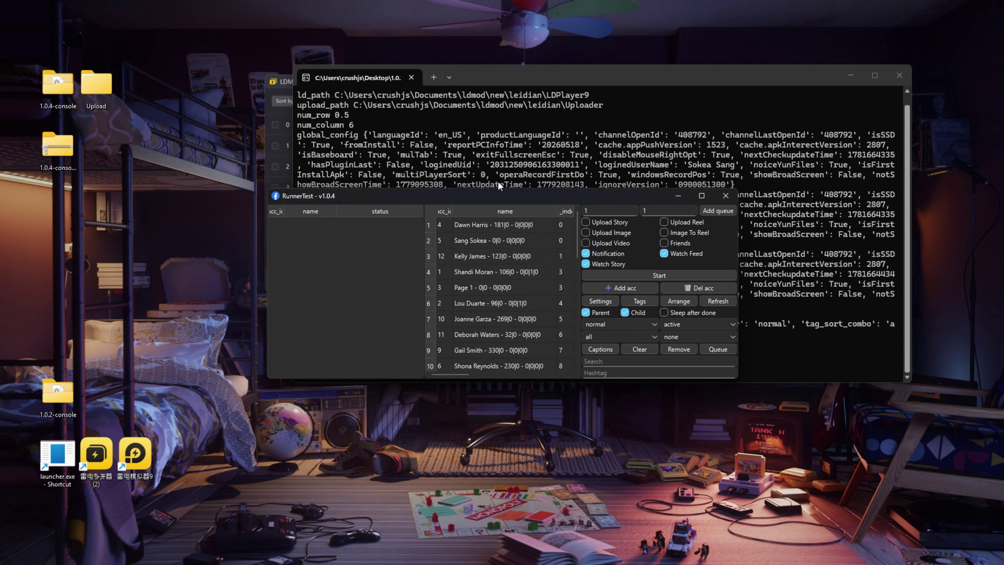
drag(426, 197, 185, 233)
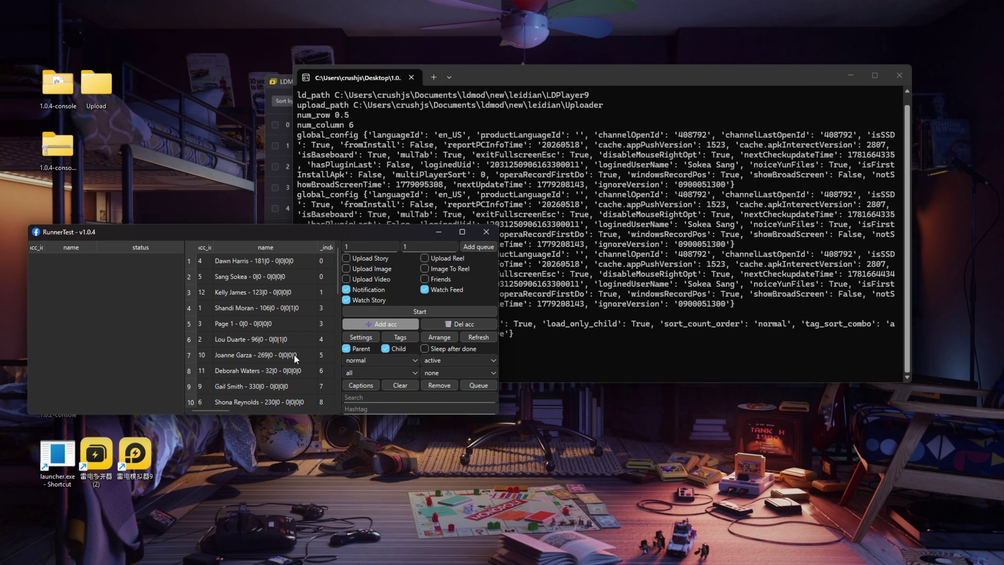
click(355, 338)
click(134, 386)
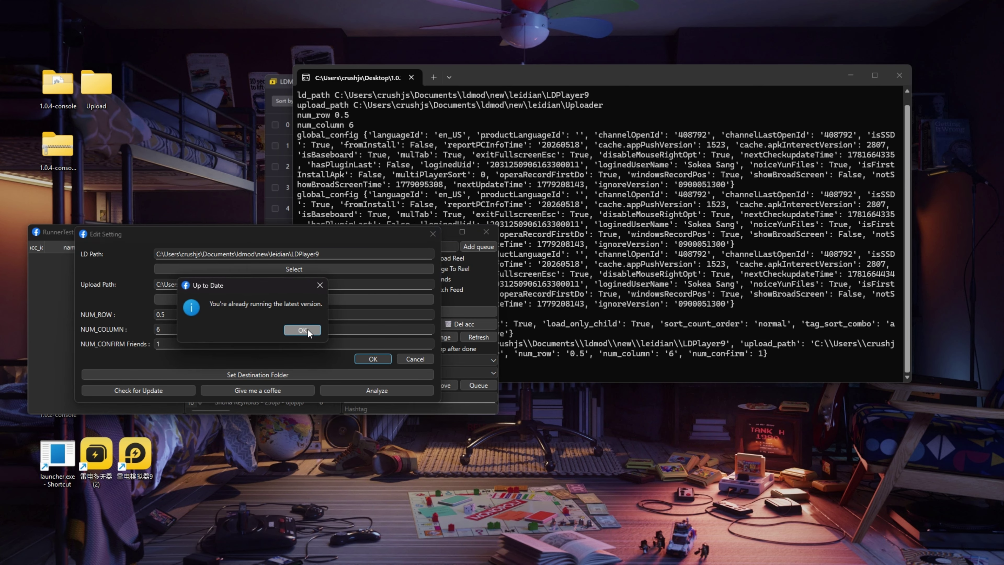
click(307, 329)
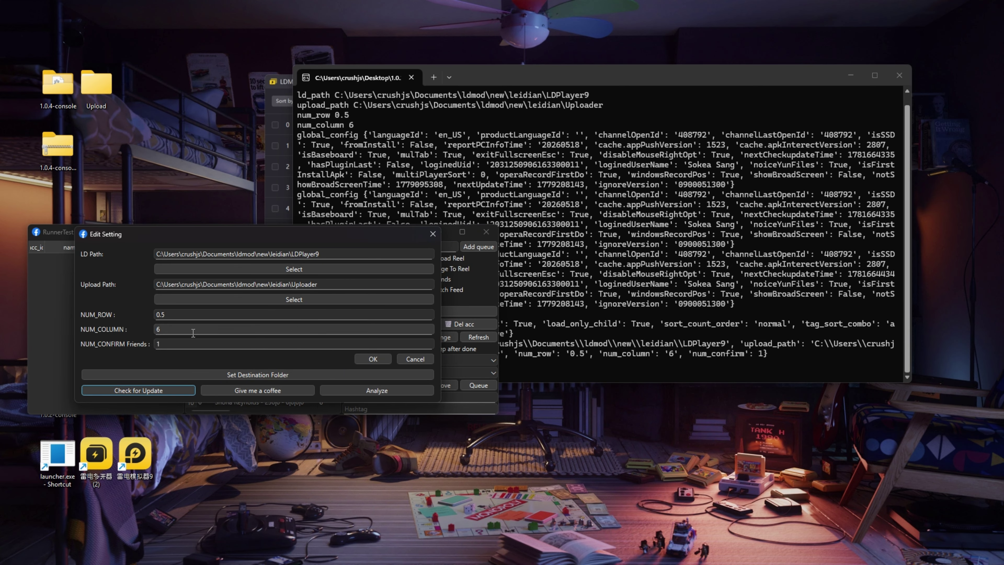
click(433, 233)
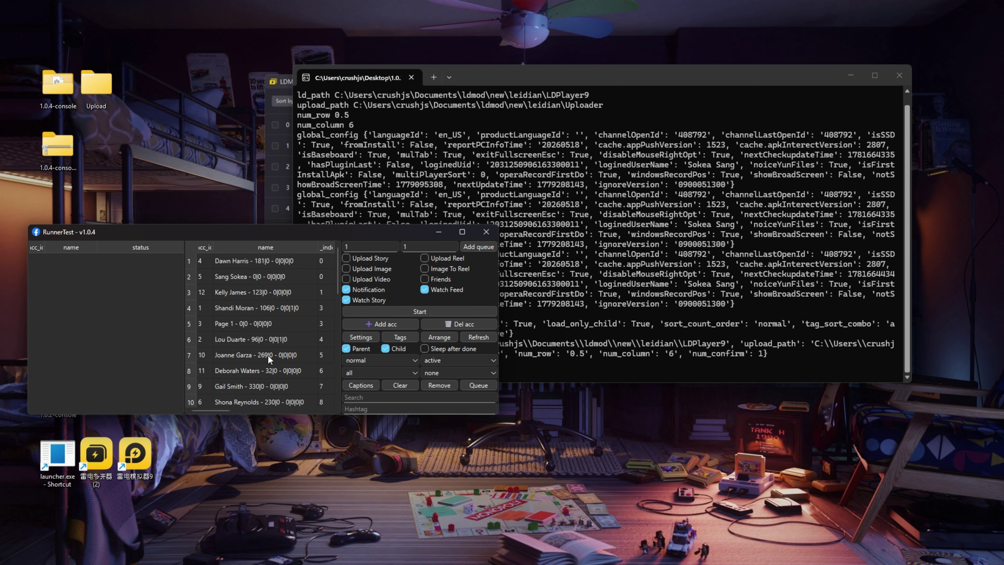
drag(209, 237, 198, 279)
click(348, 380)
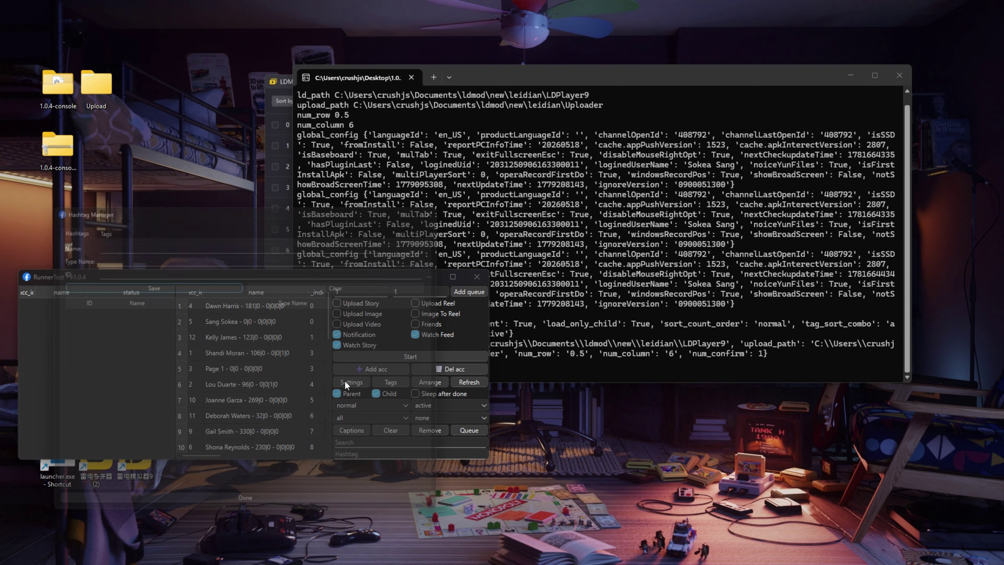
click(95, 223)
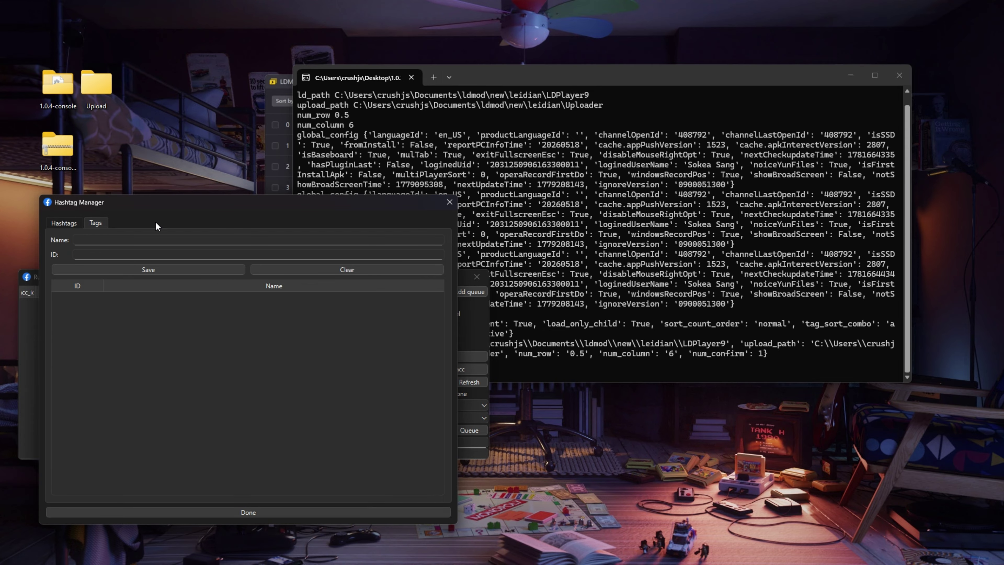
click(450, 201)
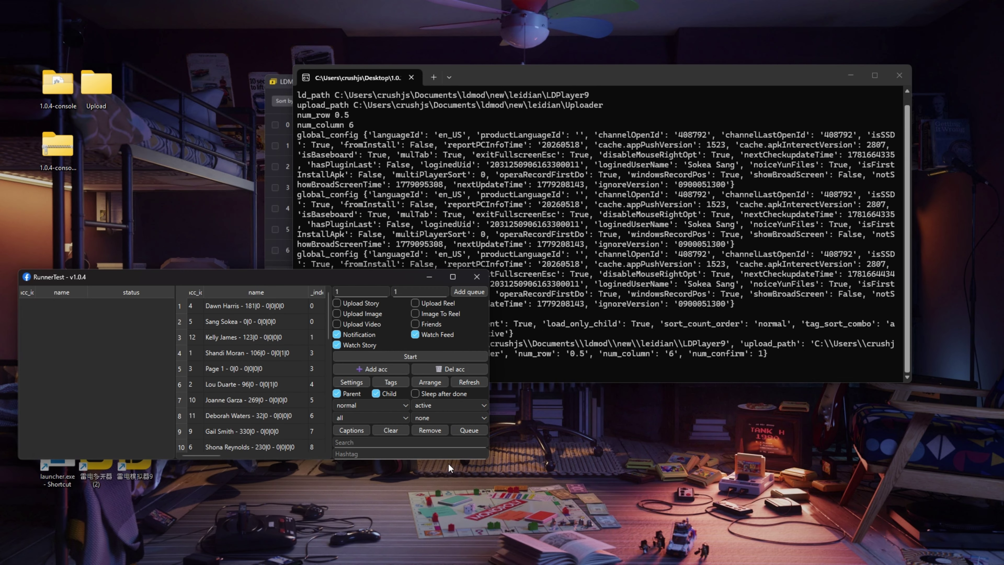
click(429, 429)
click(267, 377)
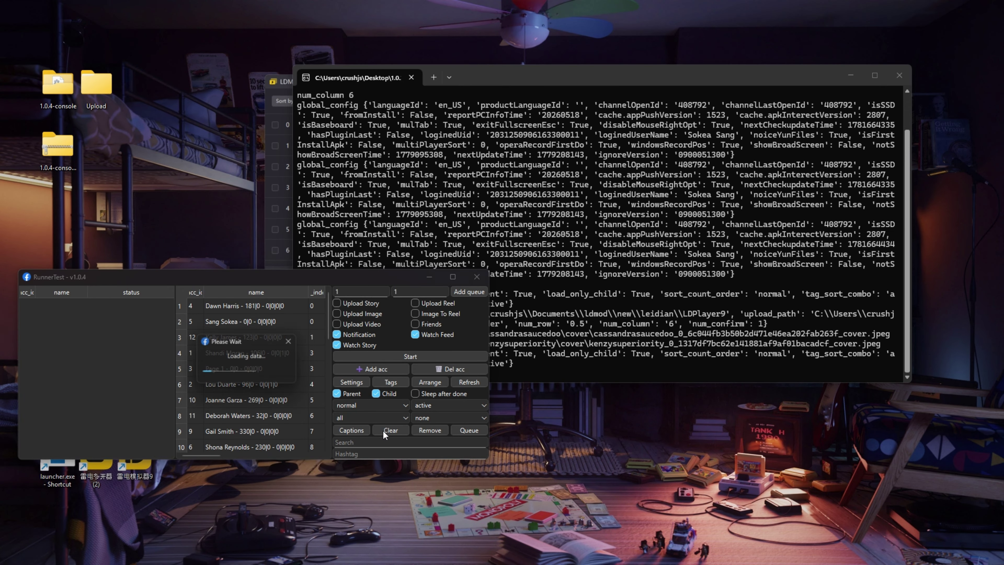
click(475, 429)
click(344, 281)
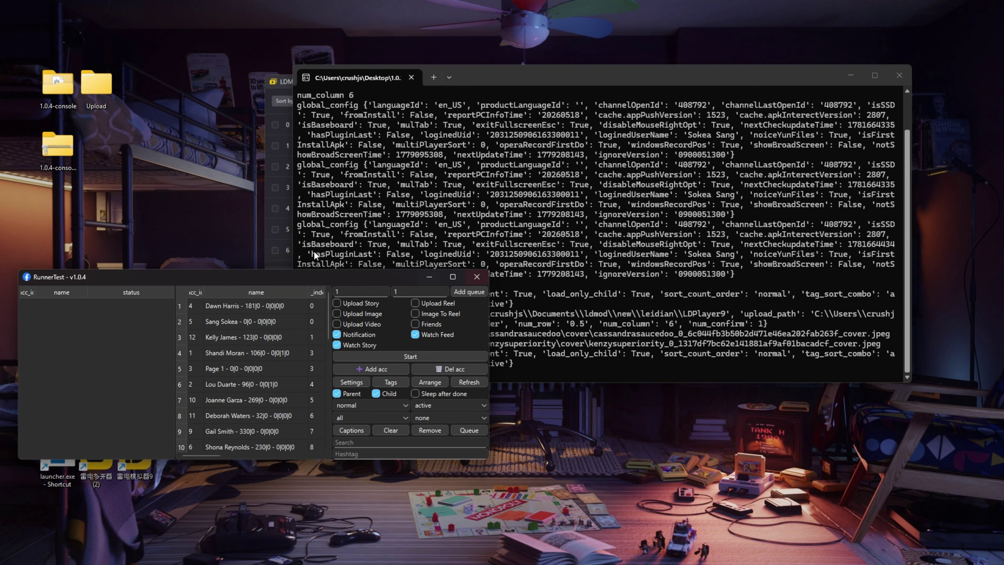
drag(334, 278, 305, 325)
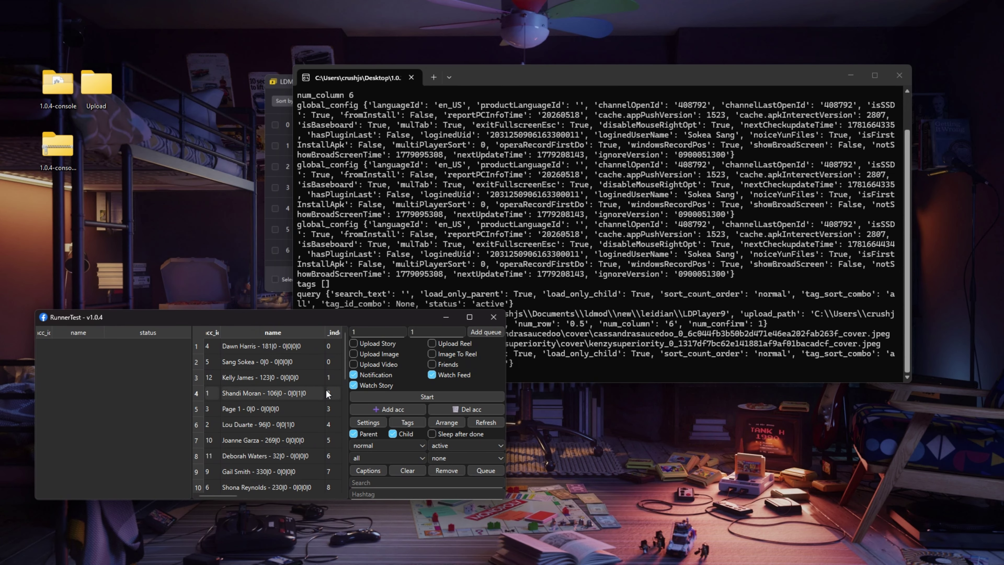
scroll(309, 432, down, 6)
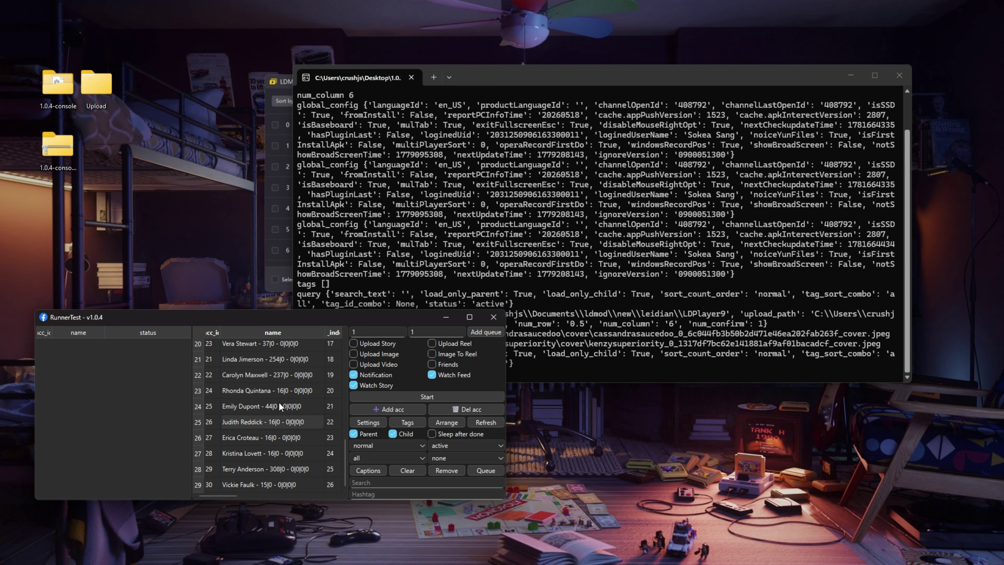
scroll(277, 407, up, 6)
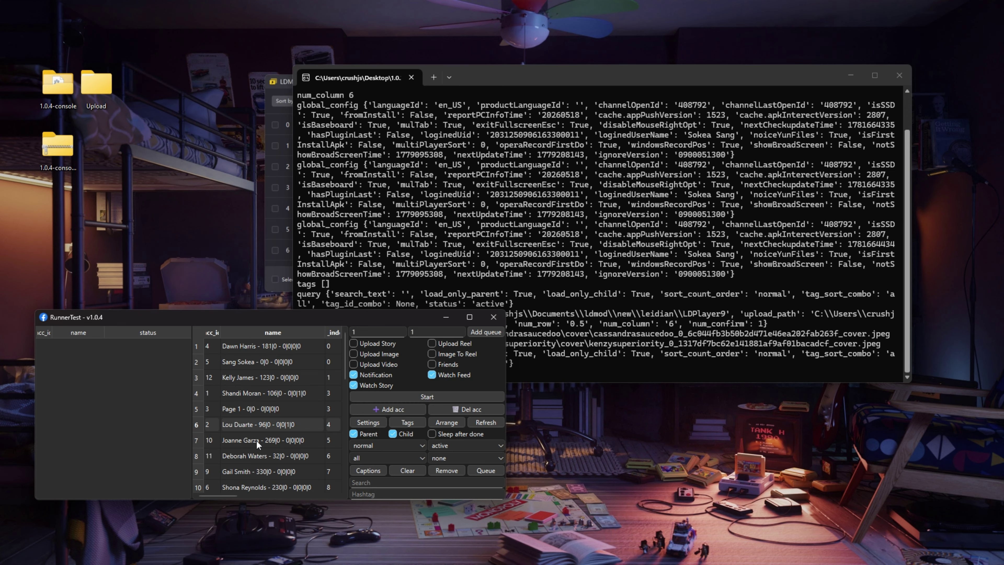
drag(255, 440, 323, 485)
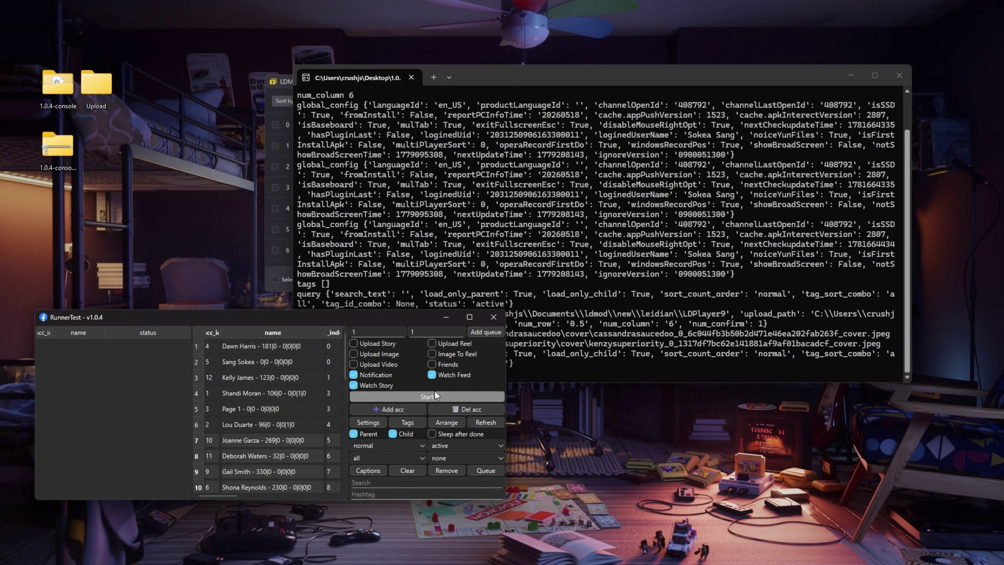
Step: Select the accounts in rows 7–10, then narrow the selection to row 7
click(271, 446)
shift+click(298, 483)
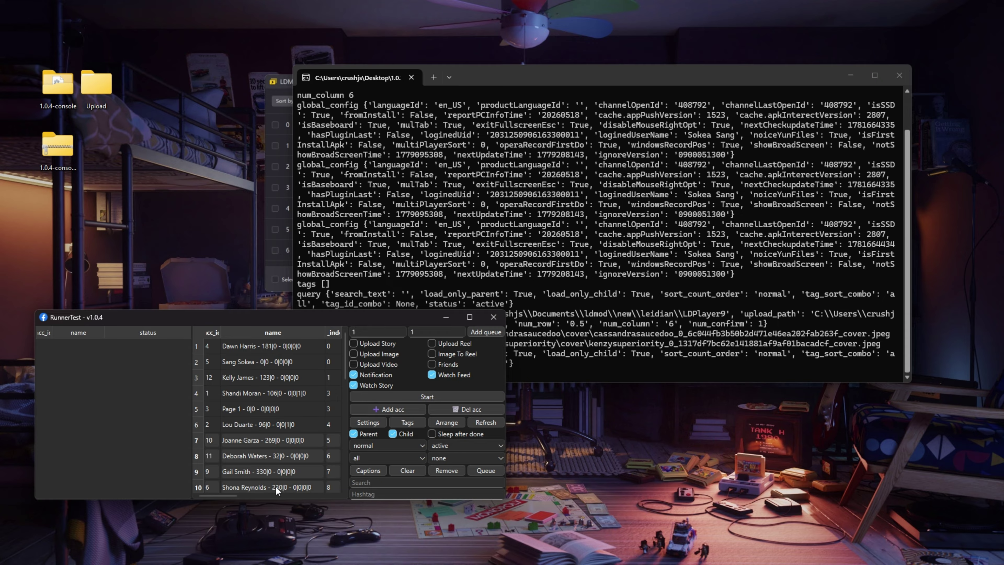
scroll(277, 454, down, 3)
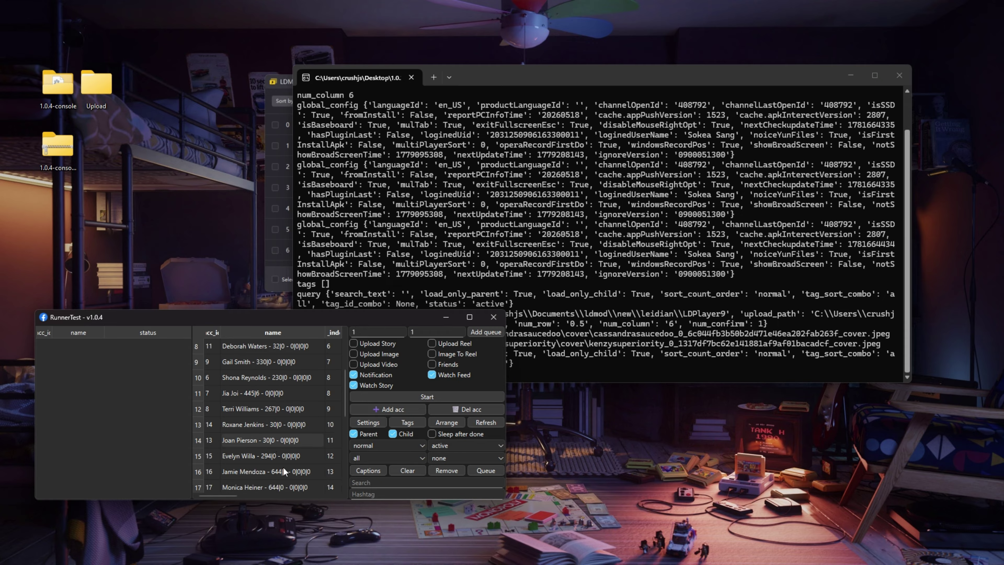
scroll(282, 467, up, 3)
click(260, 442)
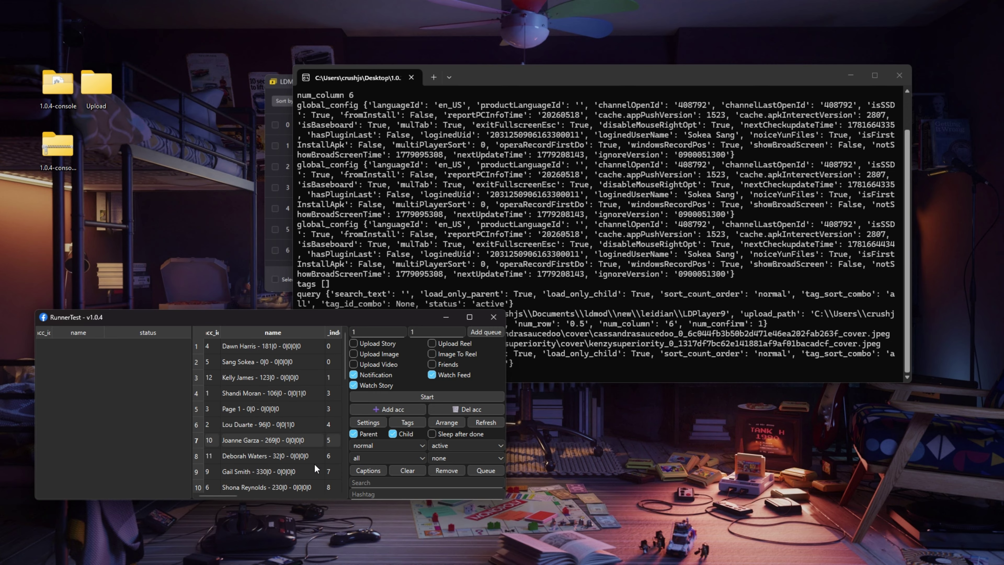
scroll(290, 474, down, 3)
scroll(297, 425, up, 3)
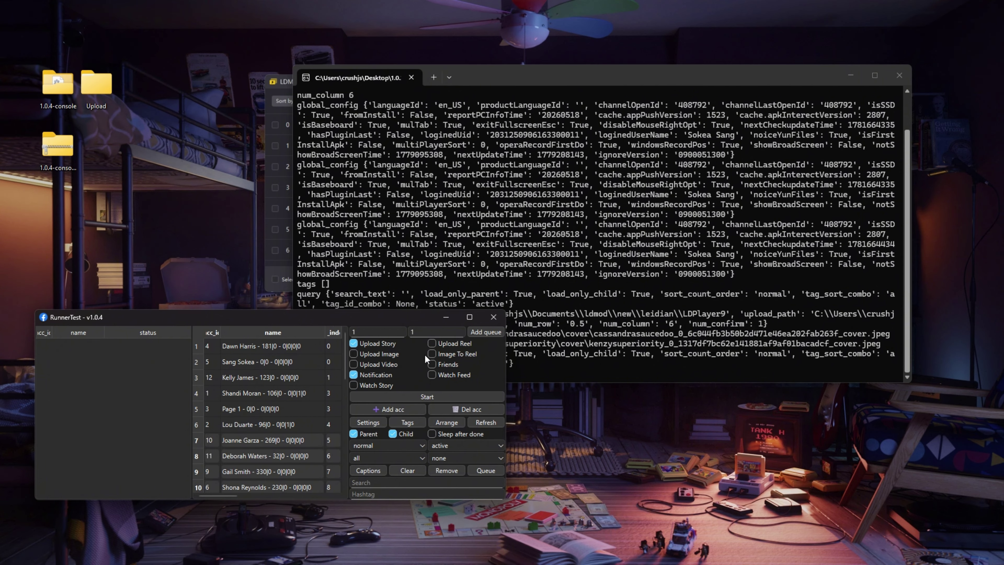
Step: Turn on the Friends task and add the selected accounts to the queue, dismissing the warning
click(446, 363)
scroll(267, 431, down, 3)
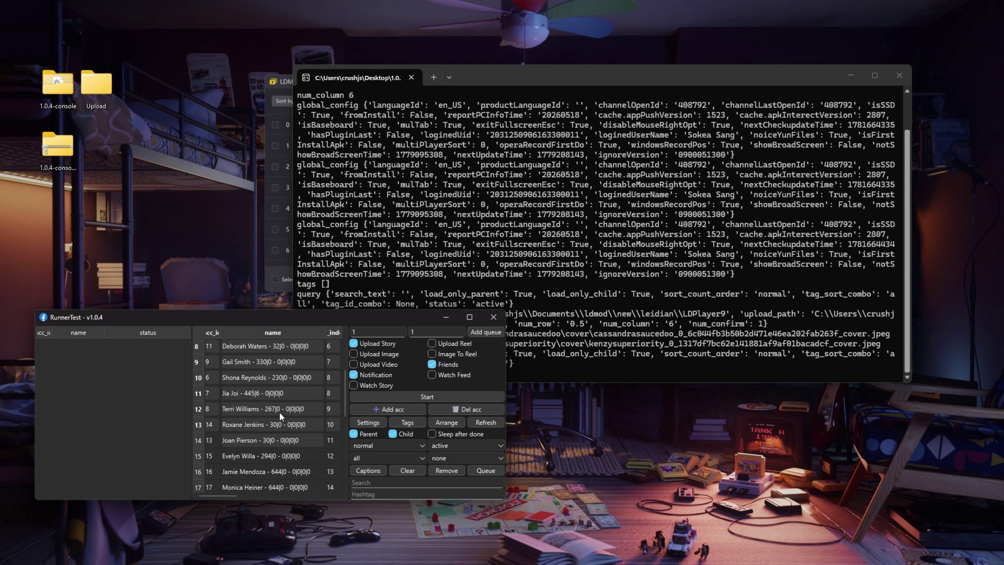
click(492, 331)
click(271, 423)
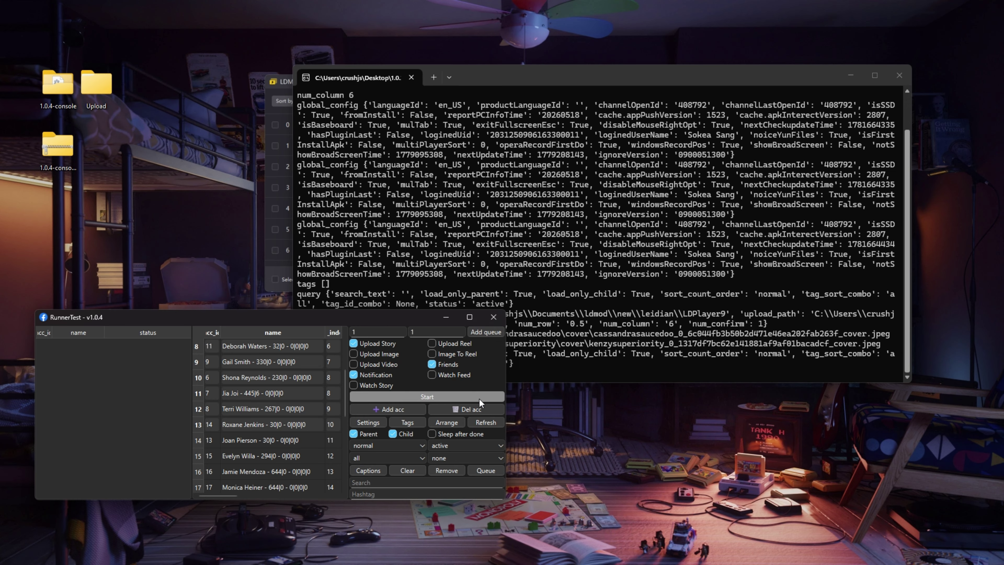
Step: Set the second queue field to 3, then close RunnerTest and confirm exit
scroll(281, 431, up, 3)
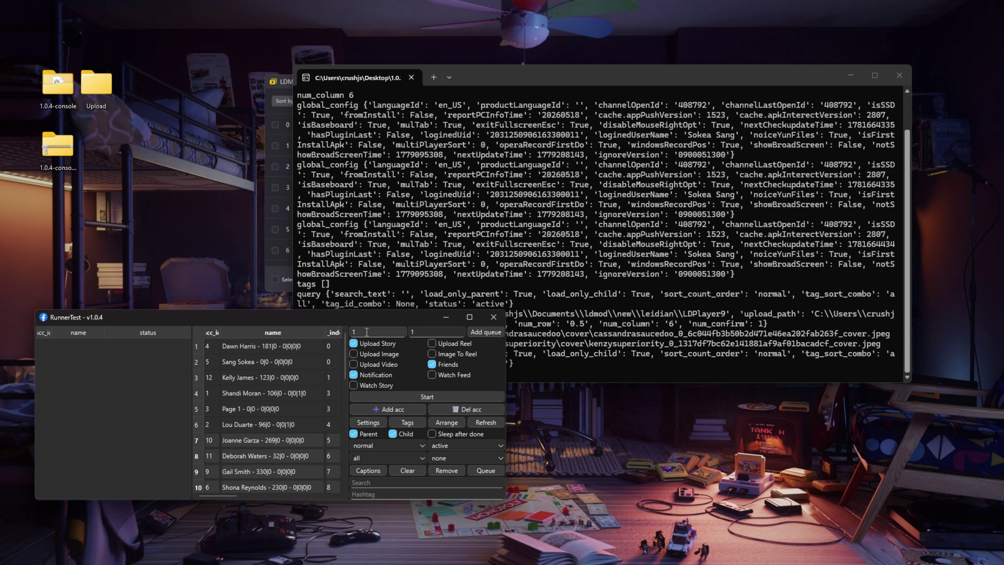
drag(399, 332, 298, 324)
key(Tab)
key(Up)
key(Up)
click(250, 448)
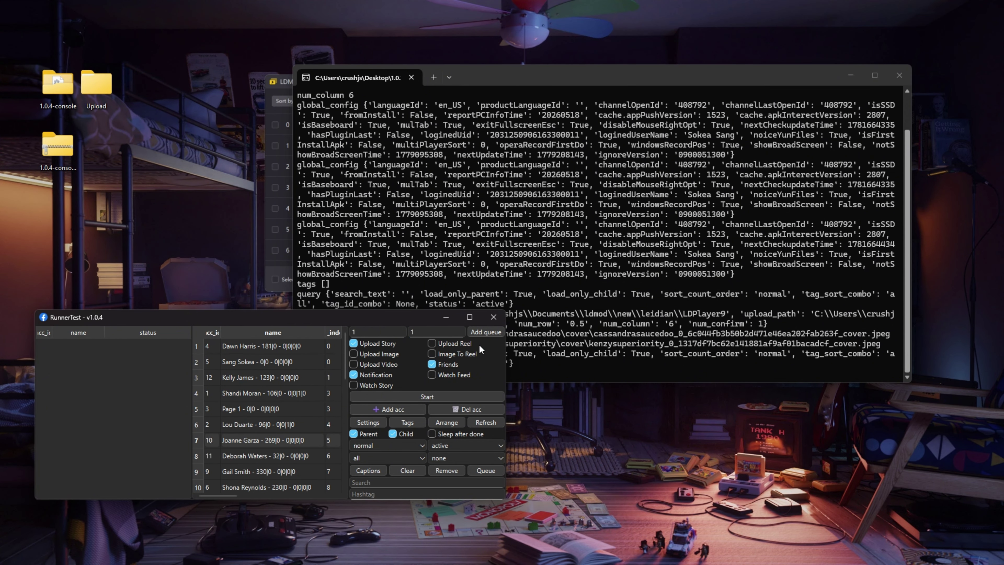
click(493, 317)
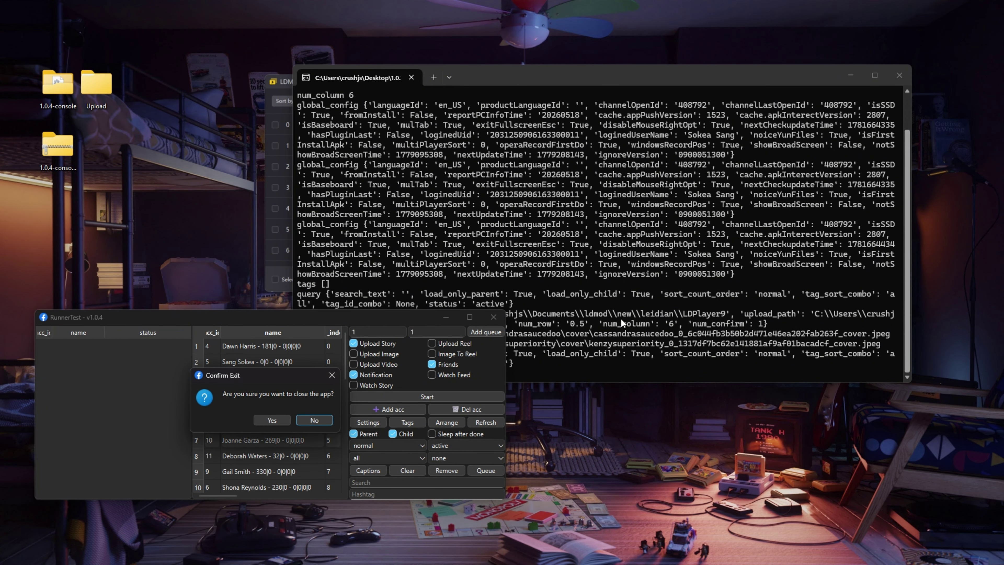
click(278, 421)
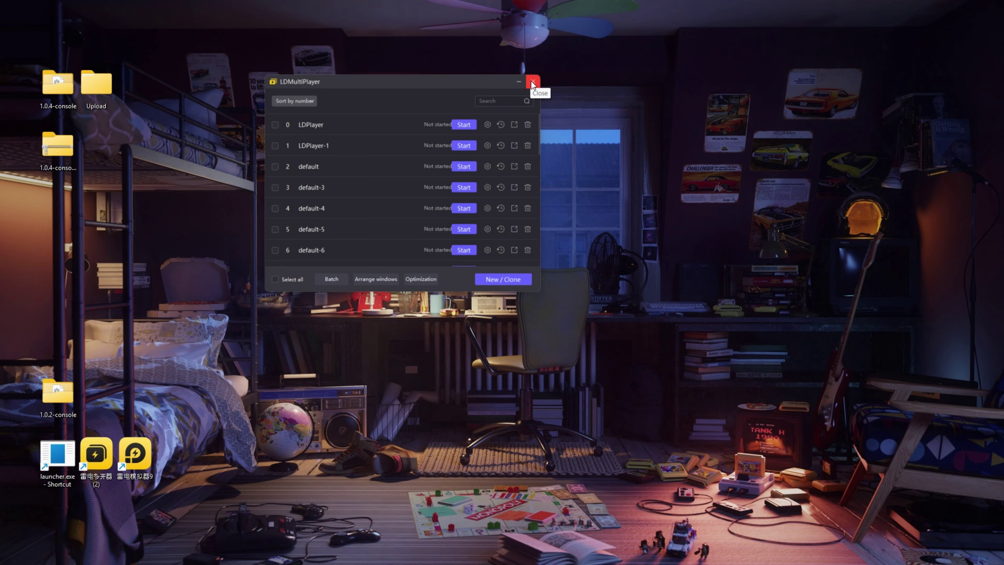